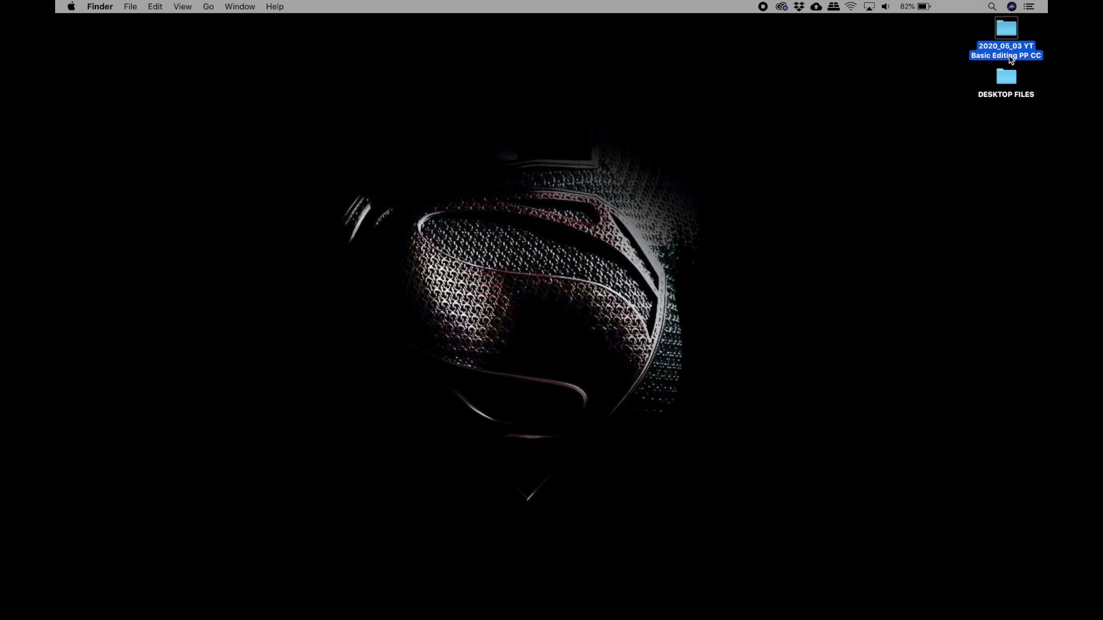
Open the 2020_05_03 YT Basic Editing PP CC folder on the desktop and examine the contents of its five subfolders.
double_click(1010, 33)
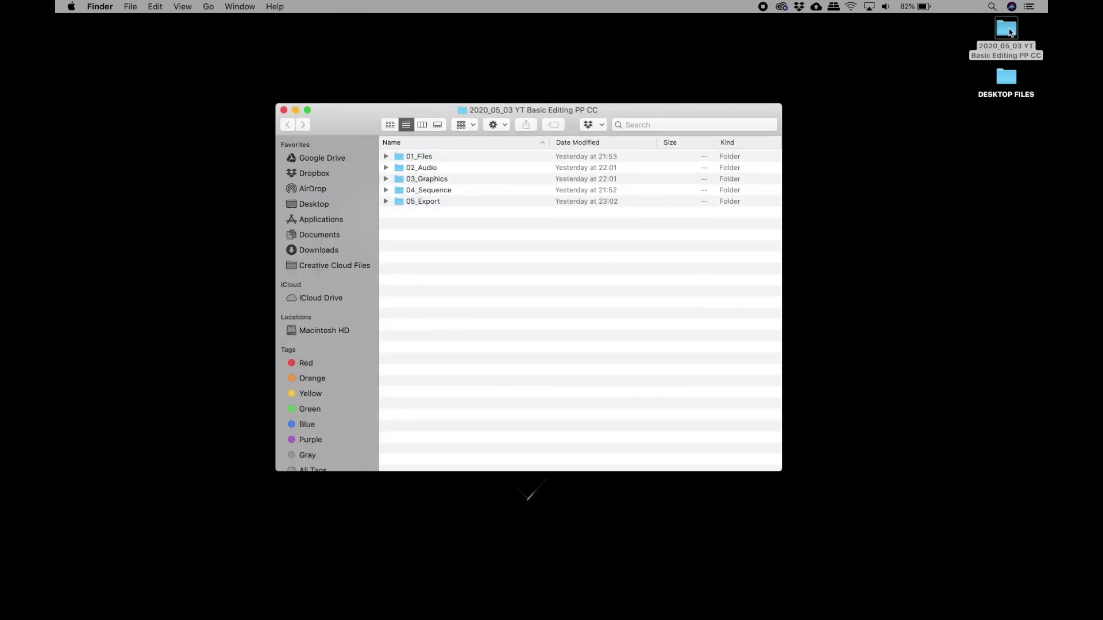
click(386, 157)
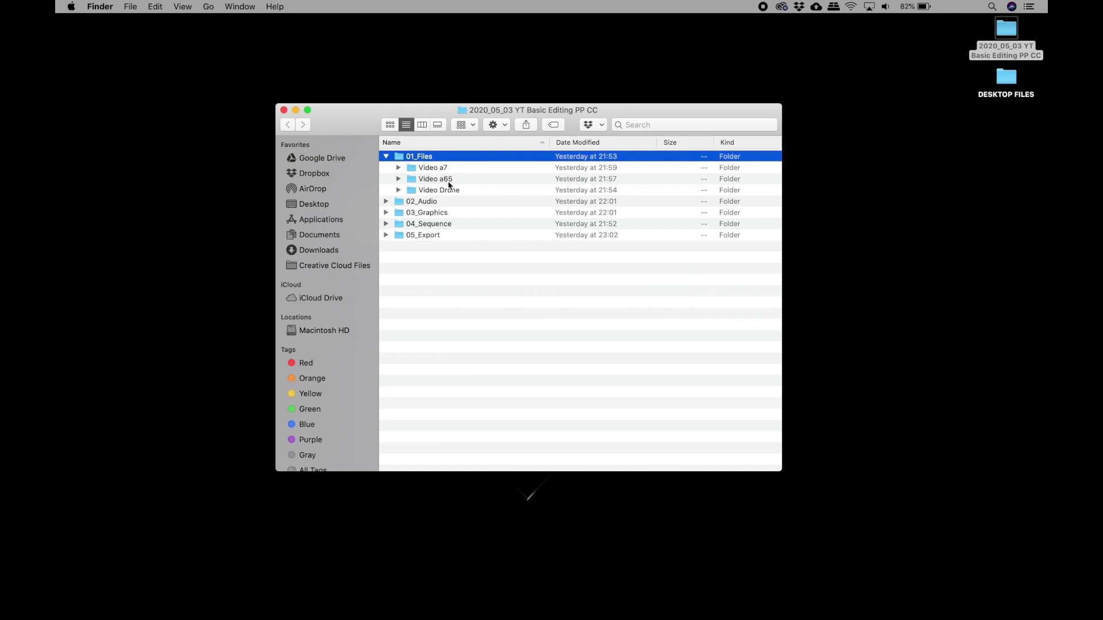
click(385, 202)
click(443, 212)
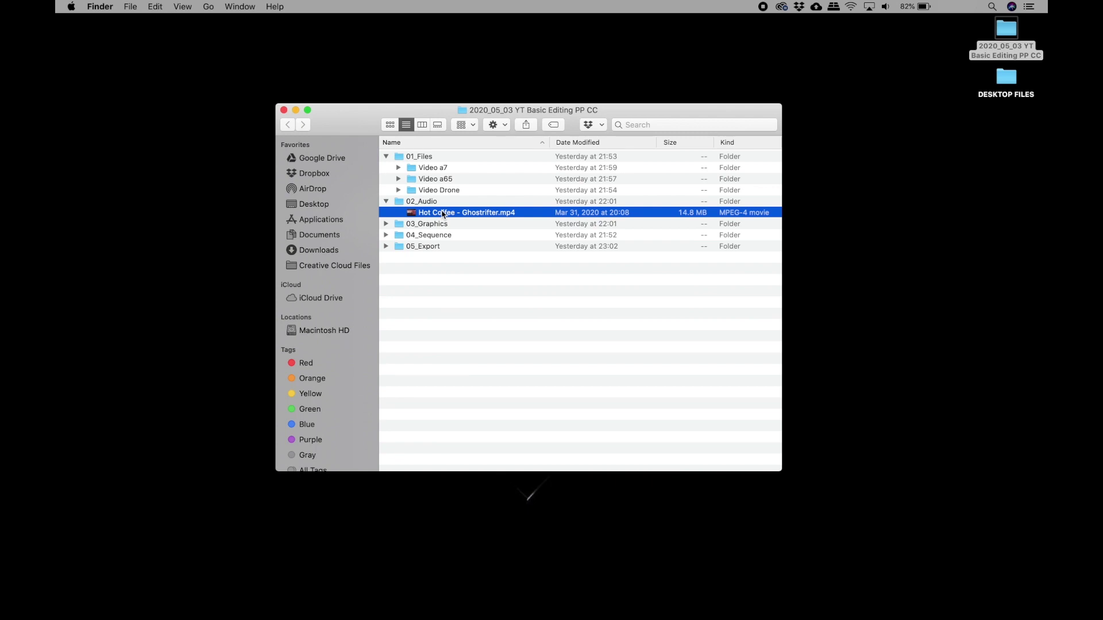
click(386, 224)
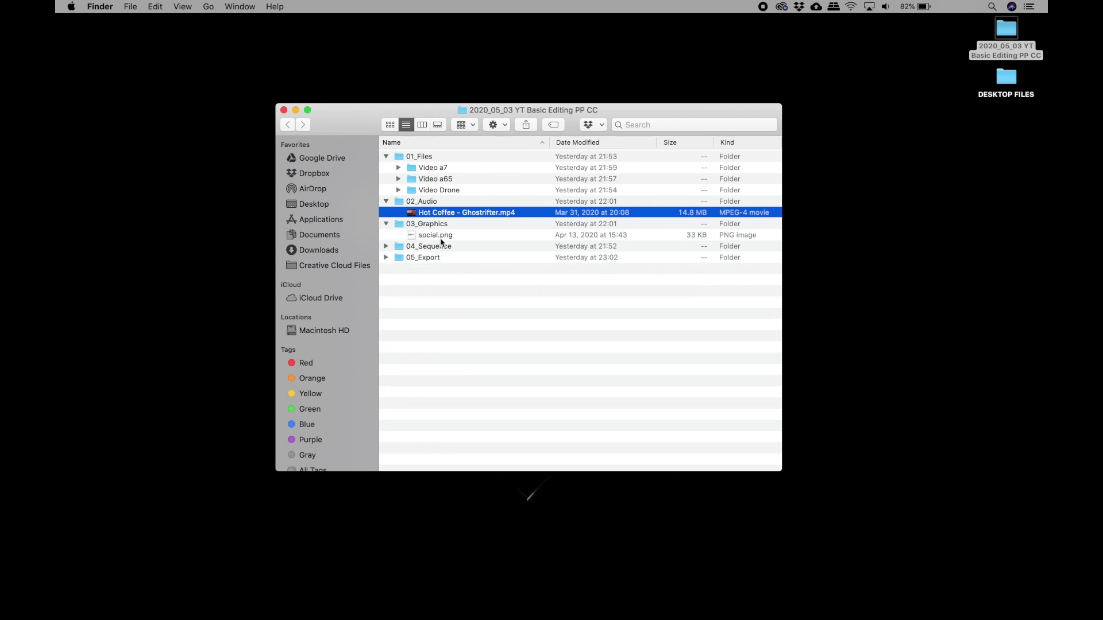
click(428, 247)
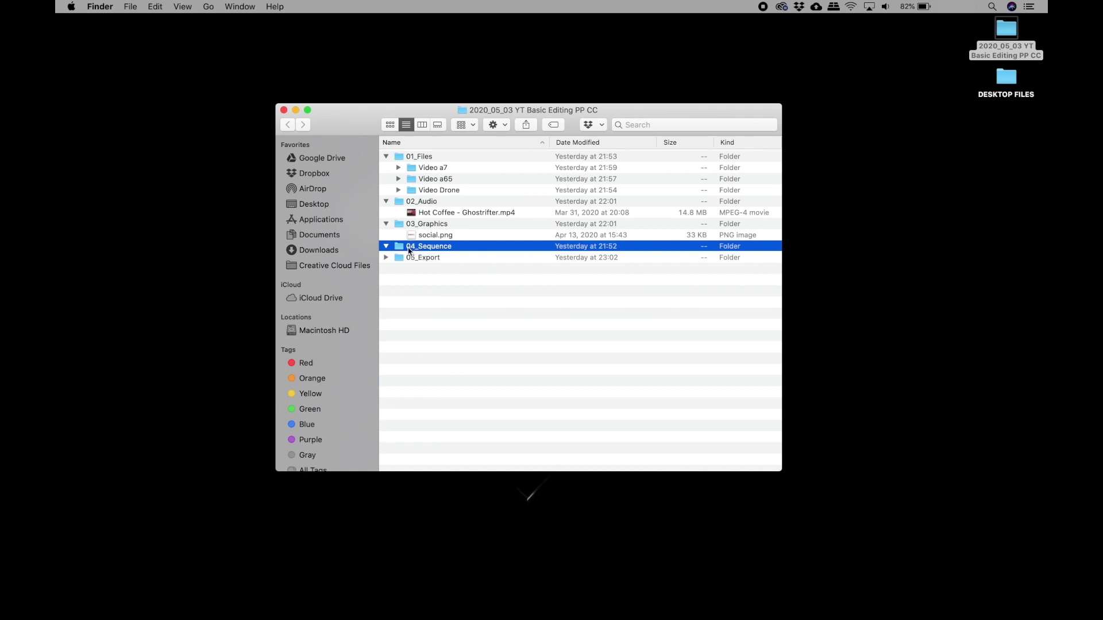
click(412, 259)
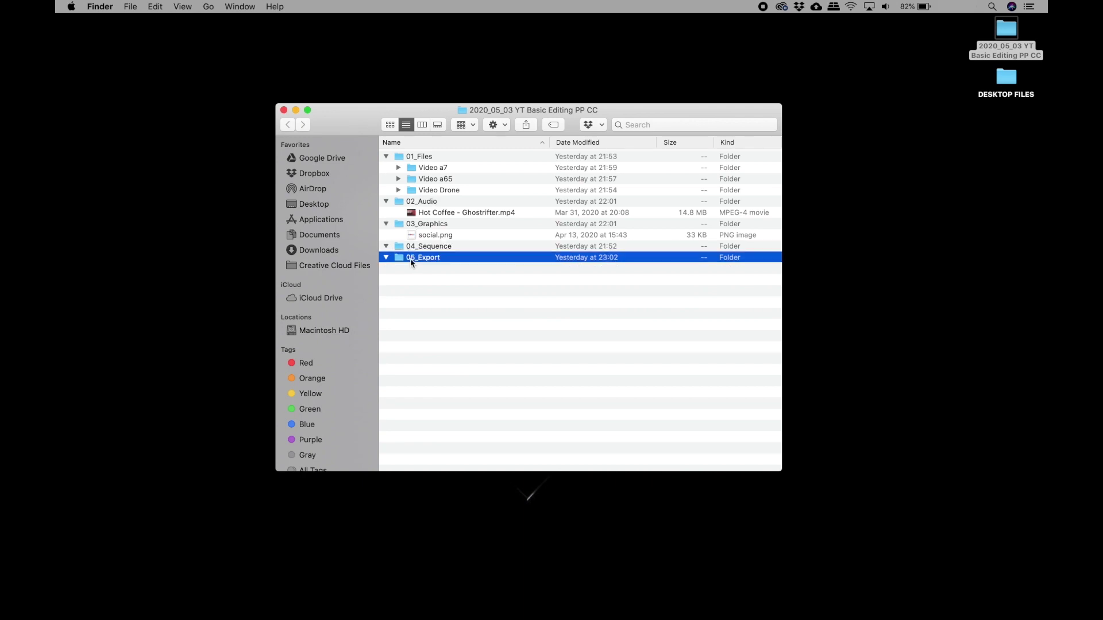
click(386, 156)
click(386, 168)
click(386, 179)
click(386, 190)
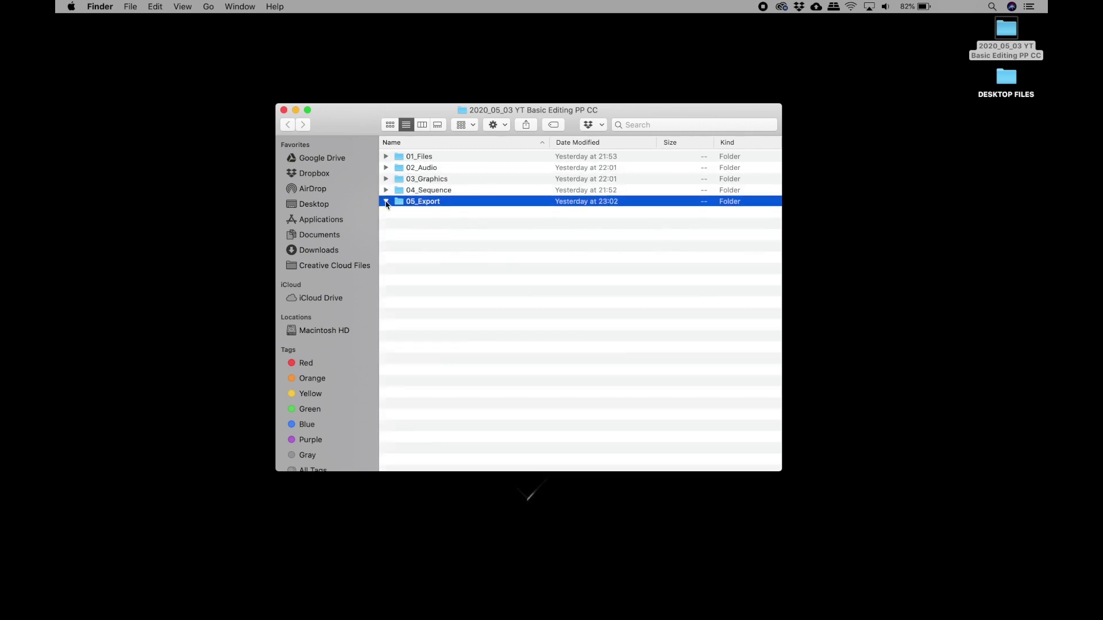
Switch to Premiere Pro and start a new project located in the 05_Export folder of 2020_05_03 YT Basic Editing PP CC.
click(563, 603)
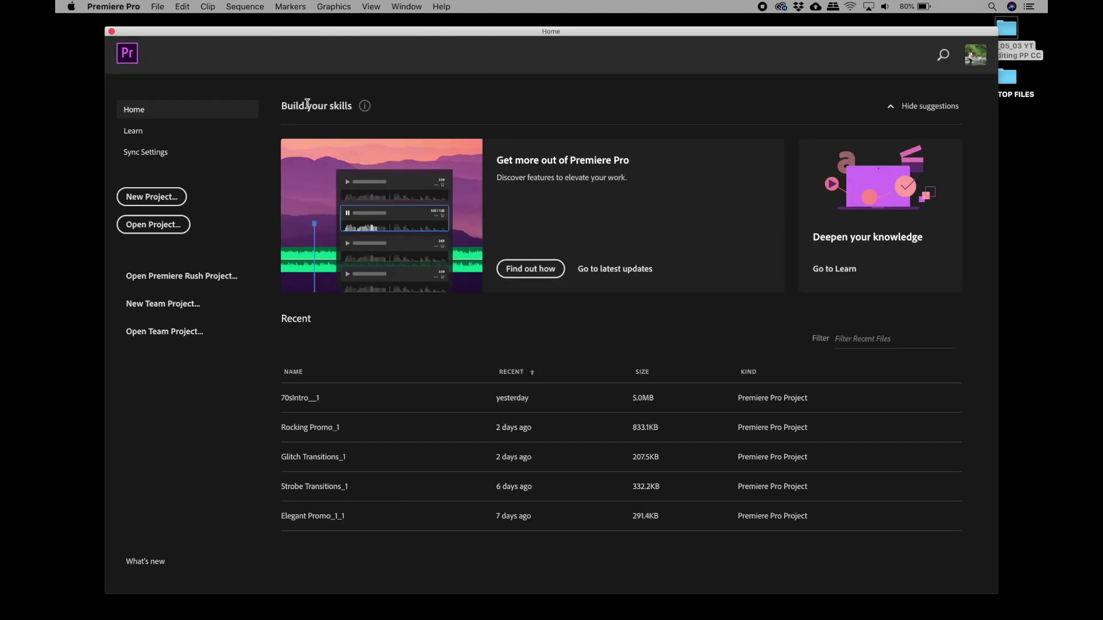
click(152, 197)
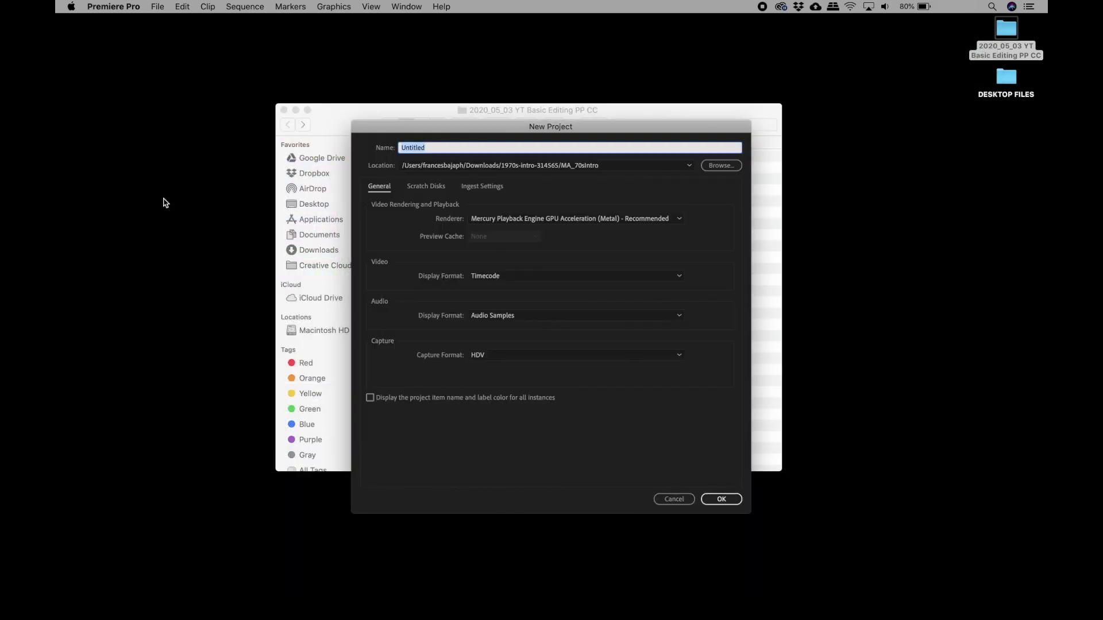
click(726, 173)
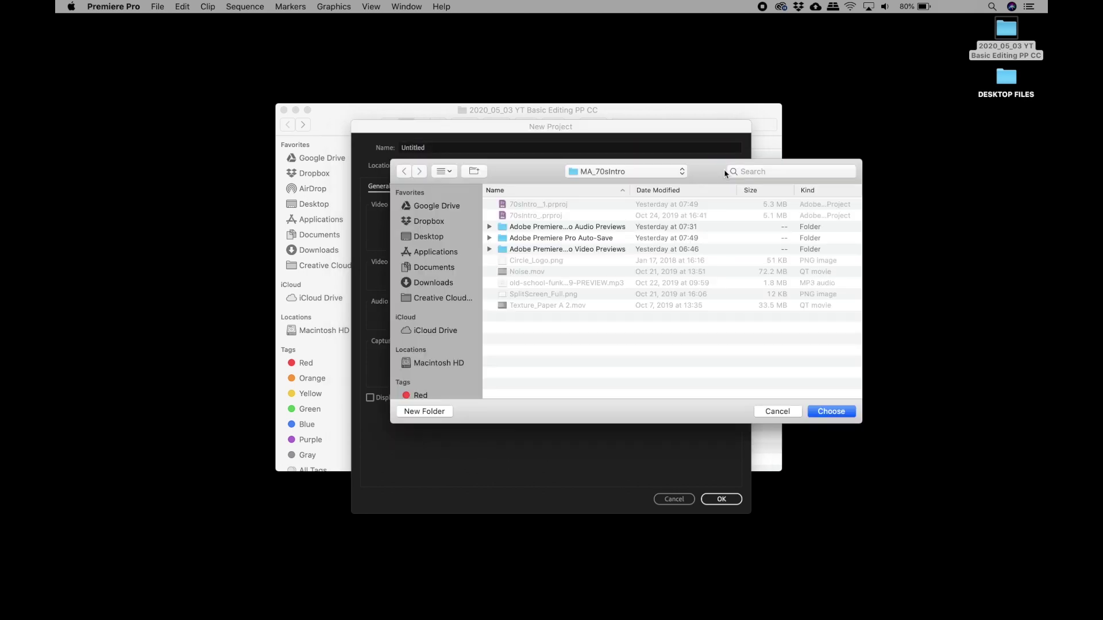
click(466, 237)
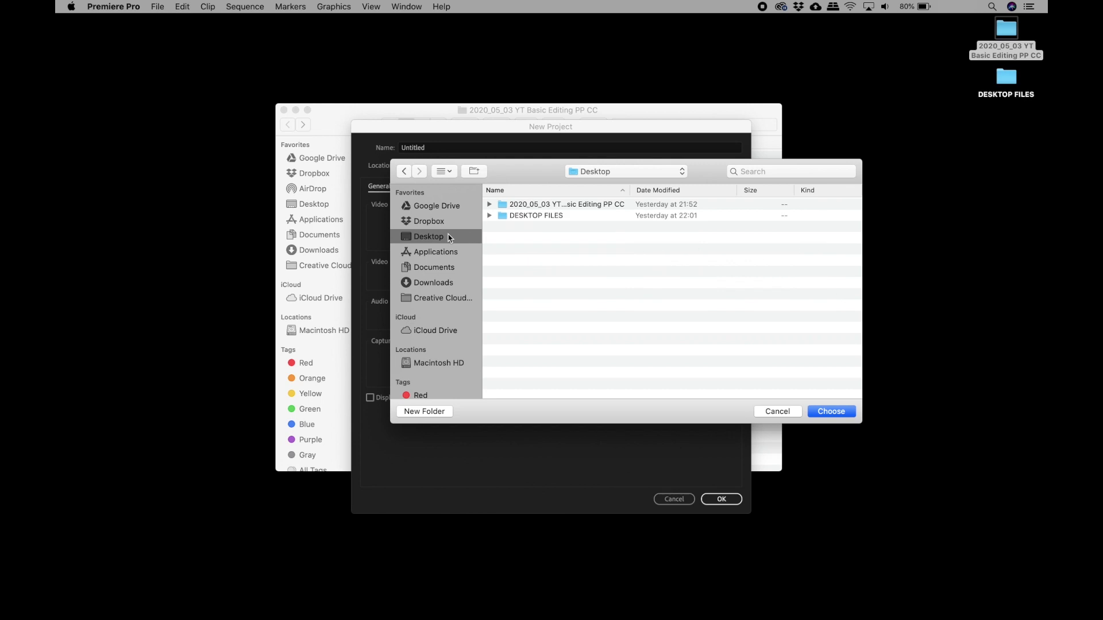
double_click(549, 211)
double_click(554, 250)
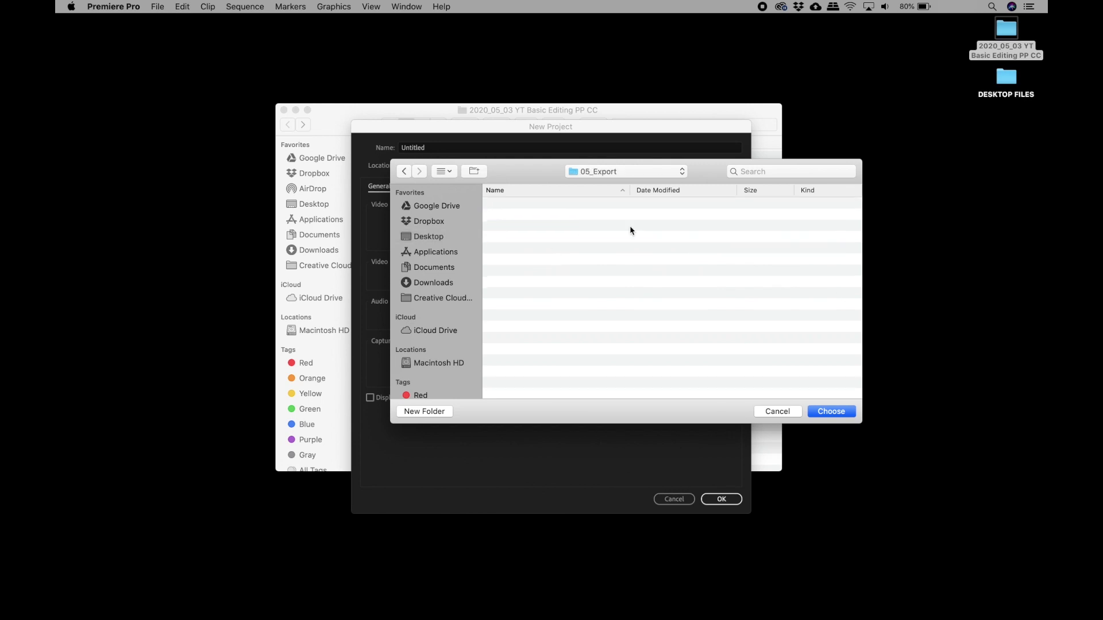
click(838, 413)
Name the new project "2020_05_03 YT Basic Editing PP CC" and create it.
click(469, 150)
double_click(468, 150)
text(2020_05_03 YT Basic Editing)
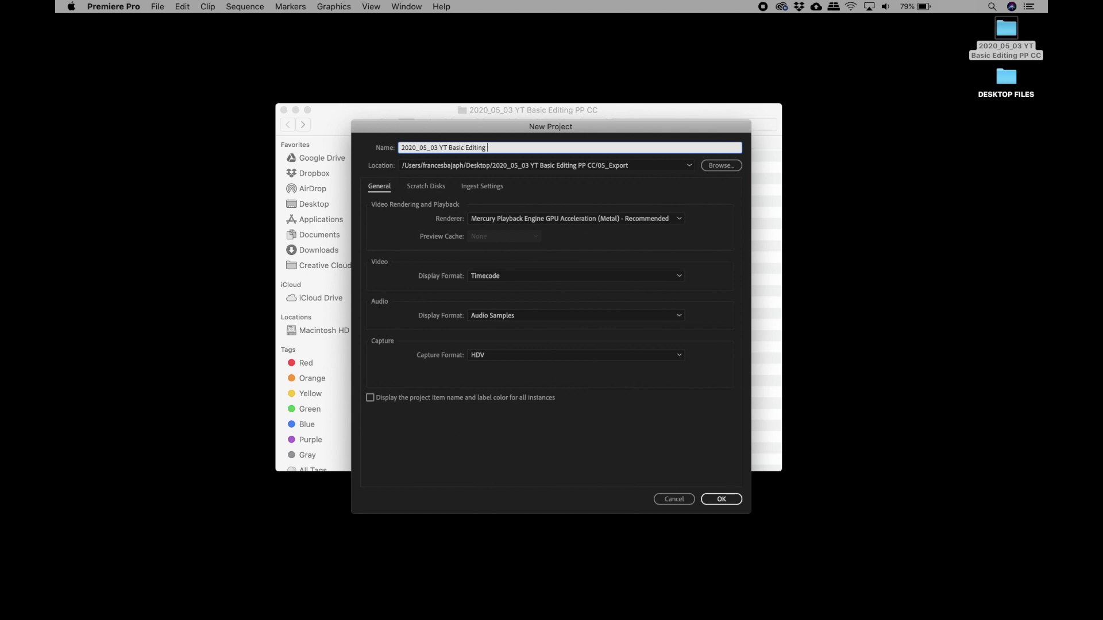
key(Return)
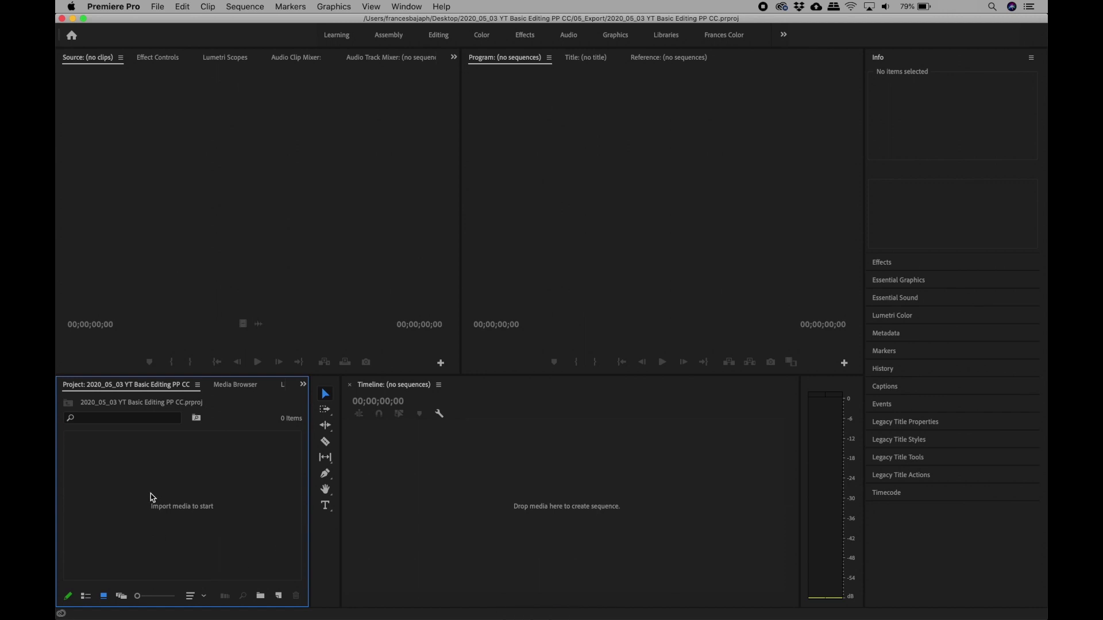
Switch to Finder and bring the folders 01_Files, 02_Audio, 03_Graphics and 04_Sequence straight into the Premiere Pro project.
mouse_move(396, 619)
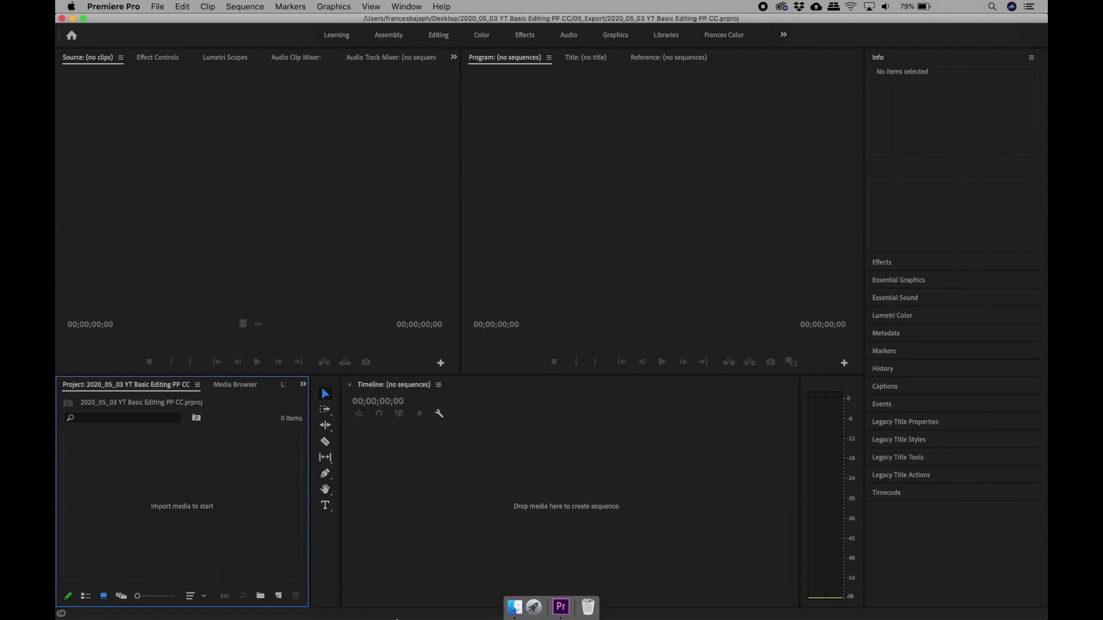
click(515, 607)
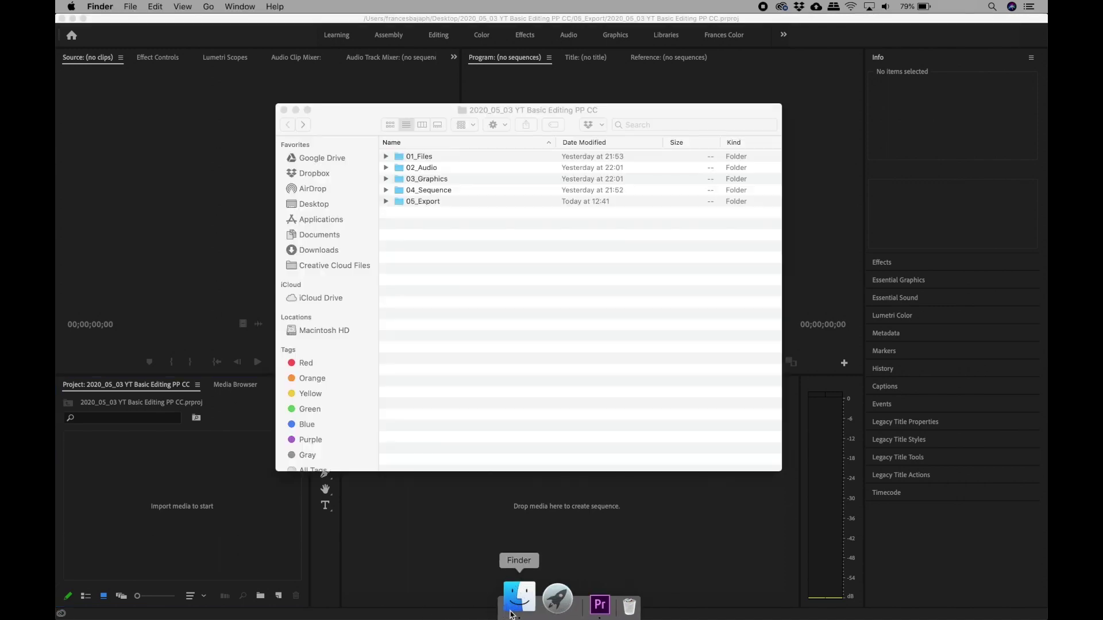
key(super+a)
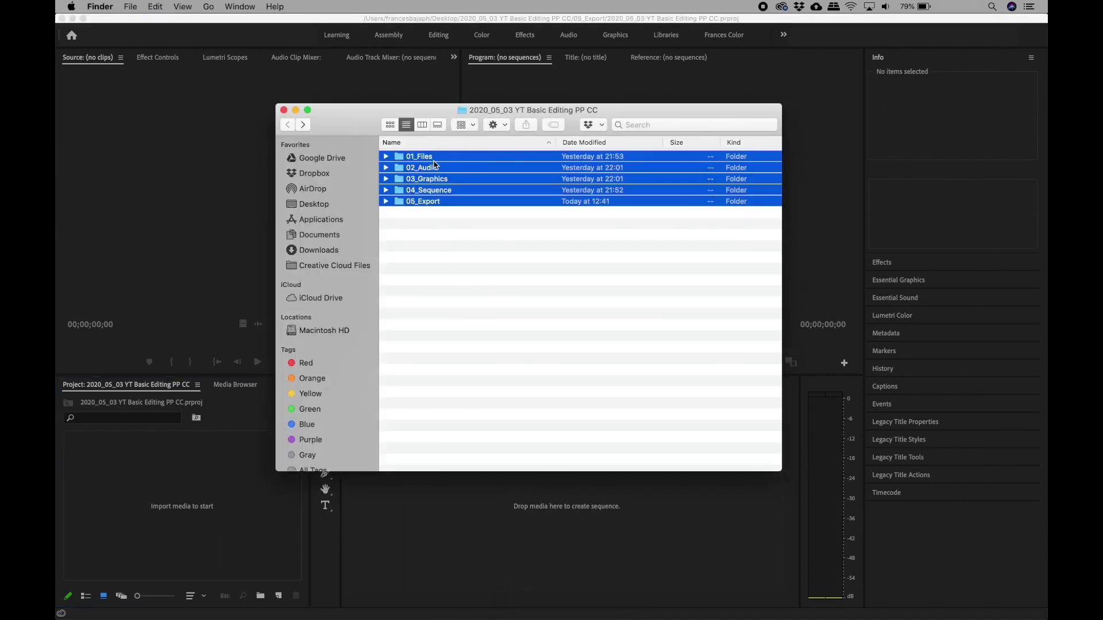
click(444, 191)
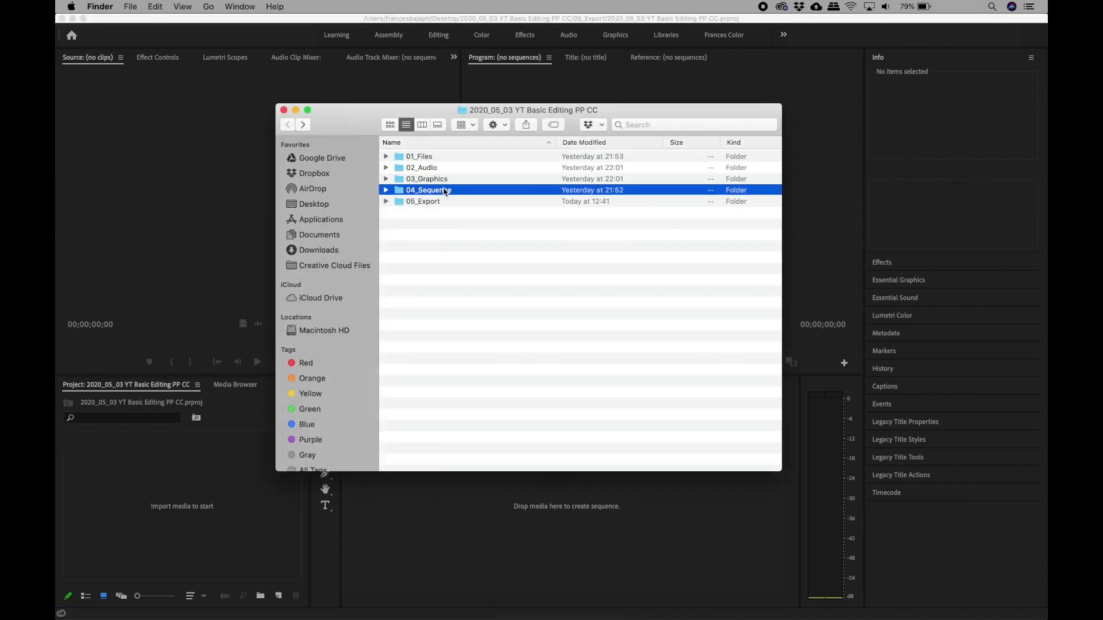
shift+click(440, 159)
drag(443, 156, 207, 441)
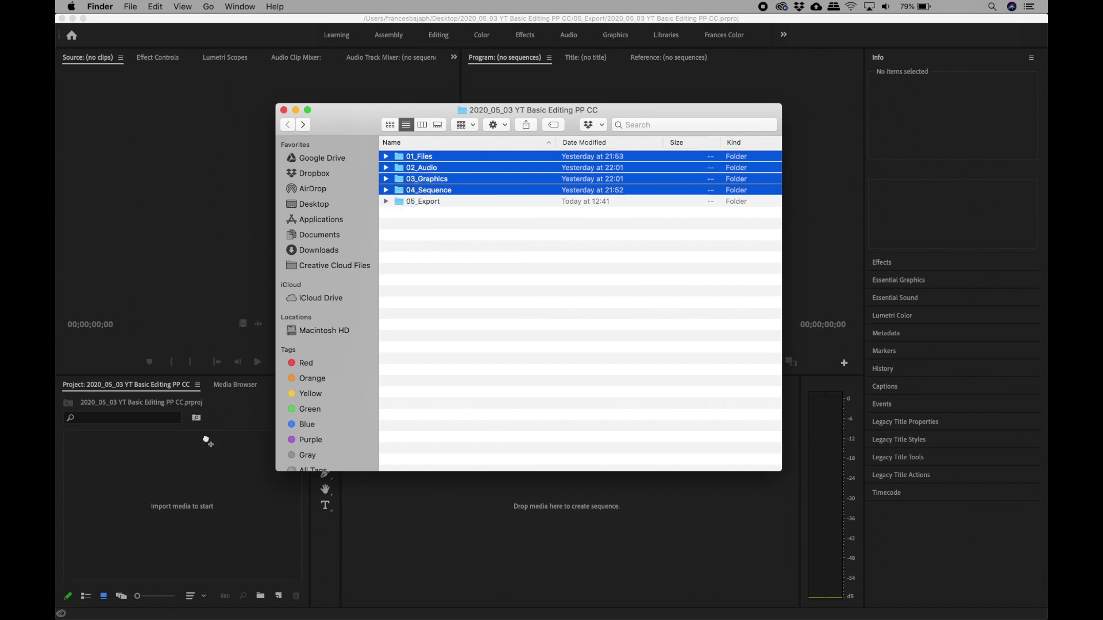
click(170, 537)
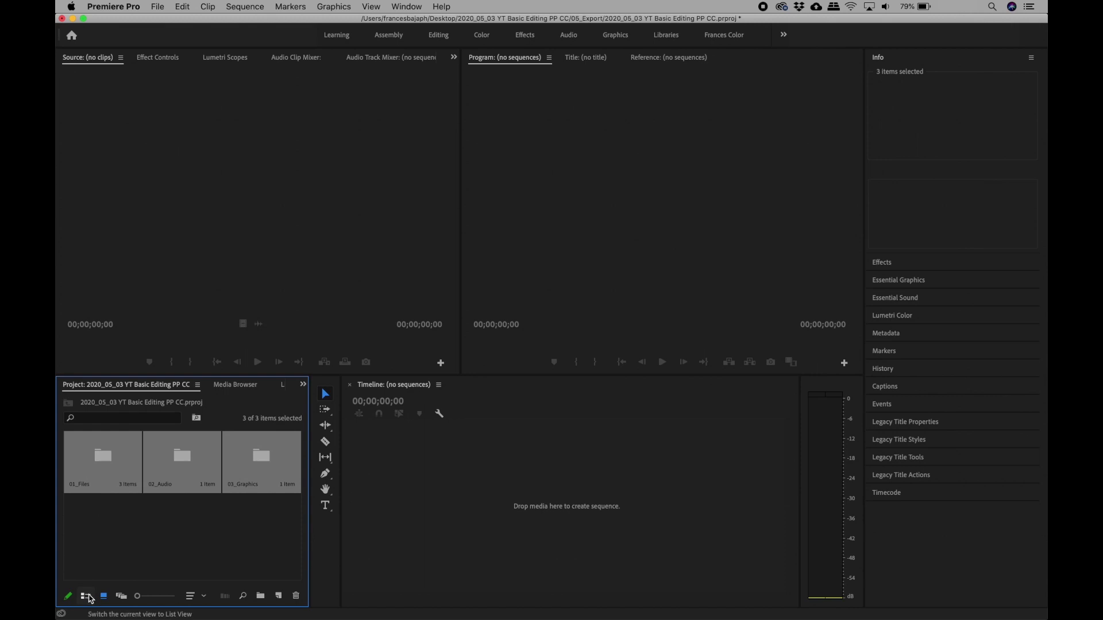
Show the project items in list view and undo the folder import.
click(88, 596)
click(139, 529)
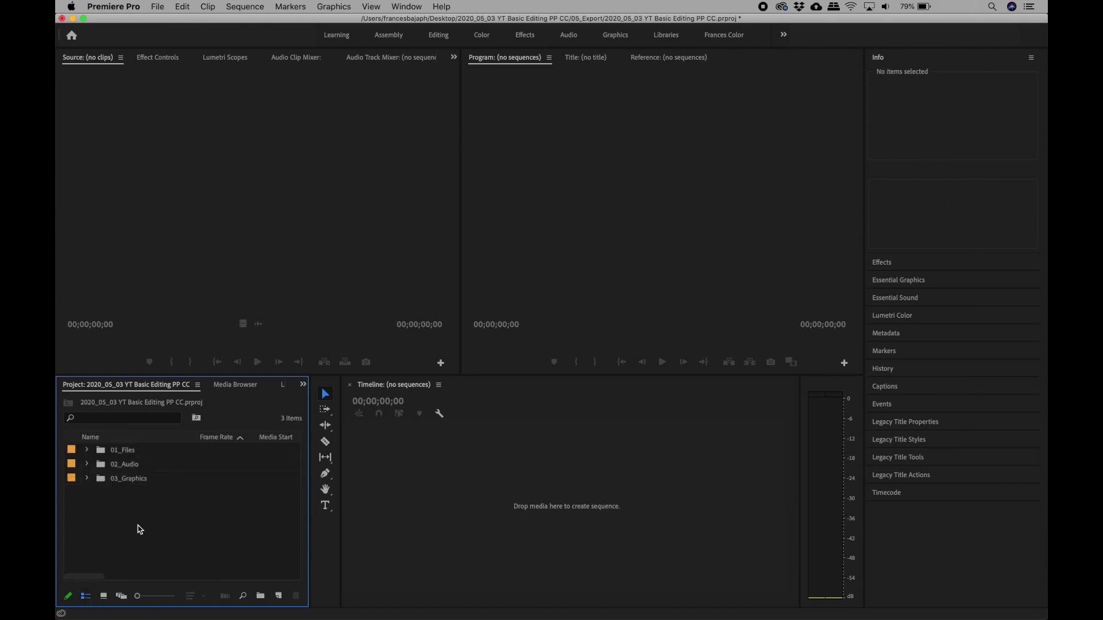
key(super+z)
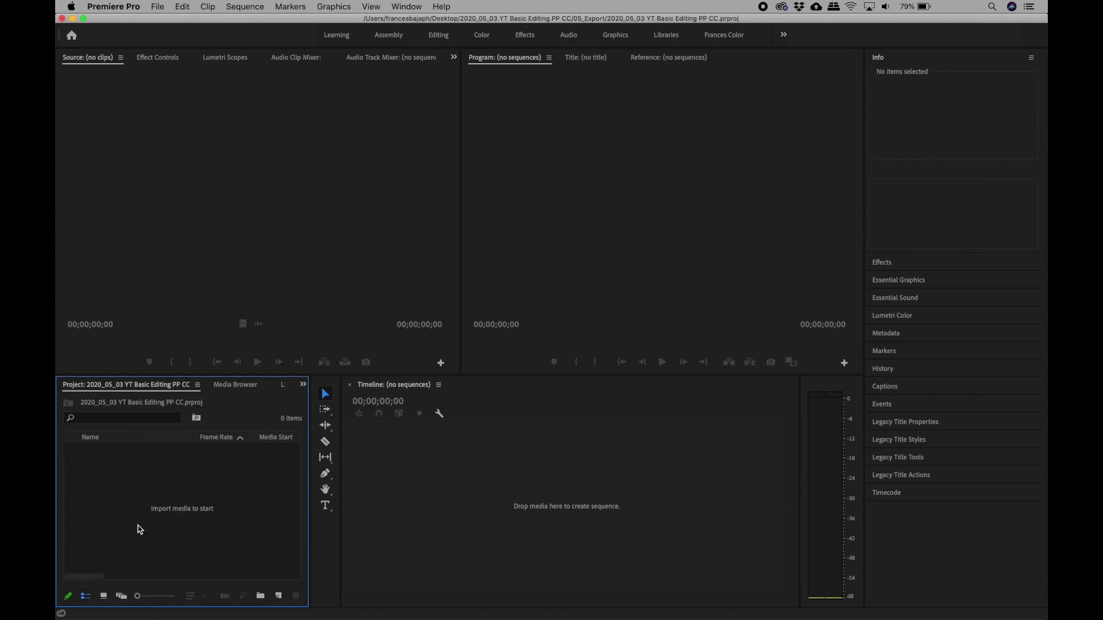
Import the folders 01_Files, 02_Audio, 03_Graphics and 04_Sequence from the 2020_05_03 YT Basic Editing PP CC folder into the project.
right_click(141, 488)
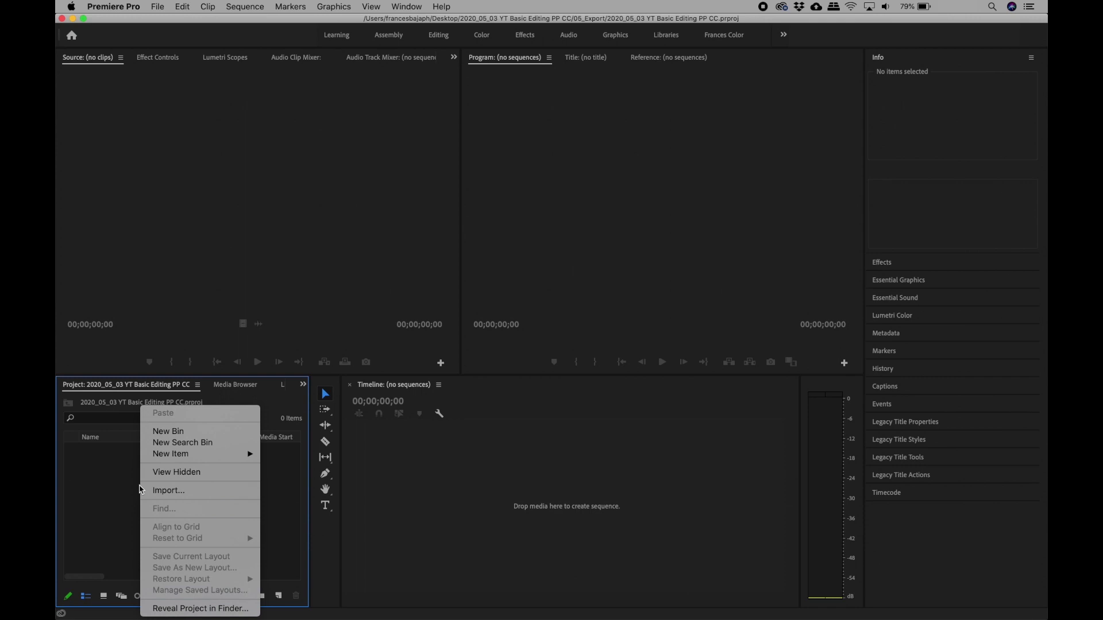
click(171, 498)
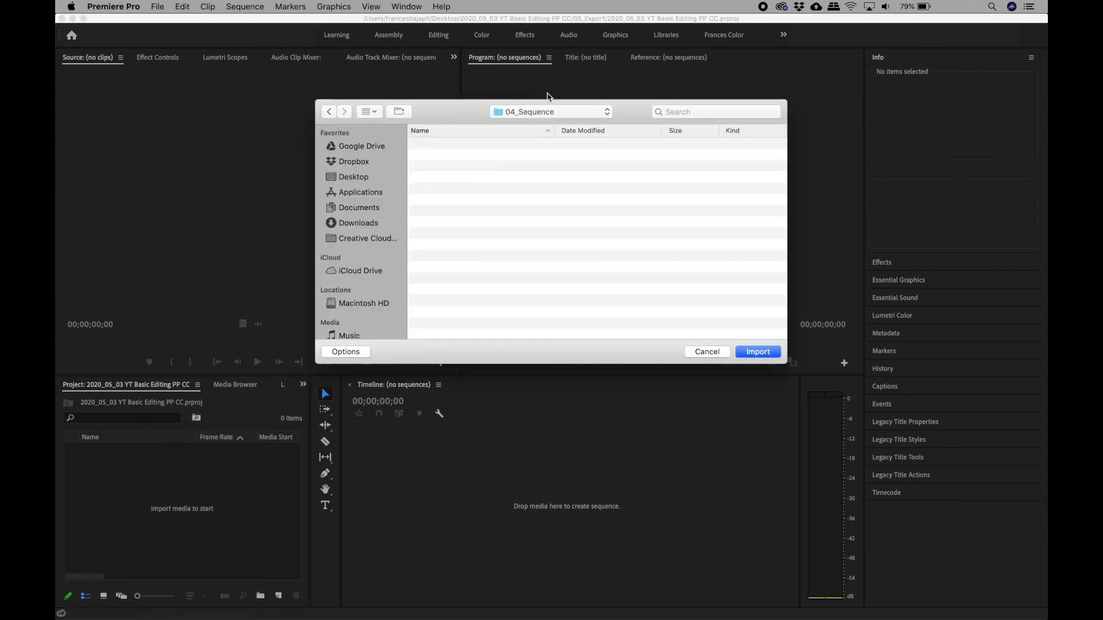
click(550, 112)
click(547, 124)
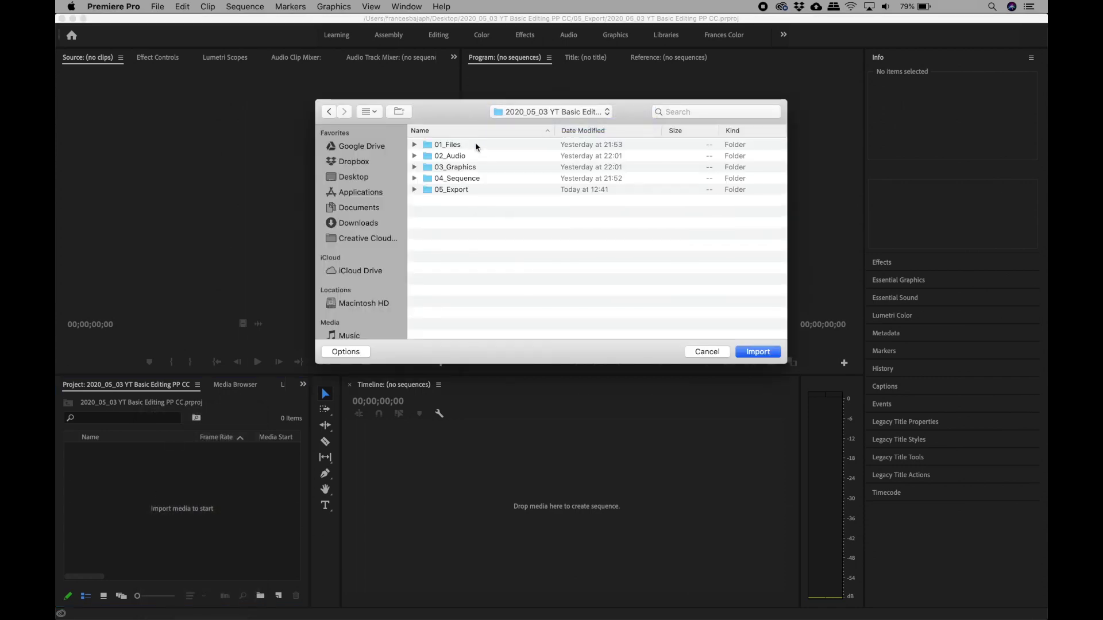
click(474, 144)
shift+click(469, 170)
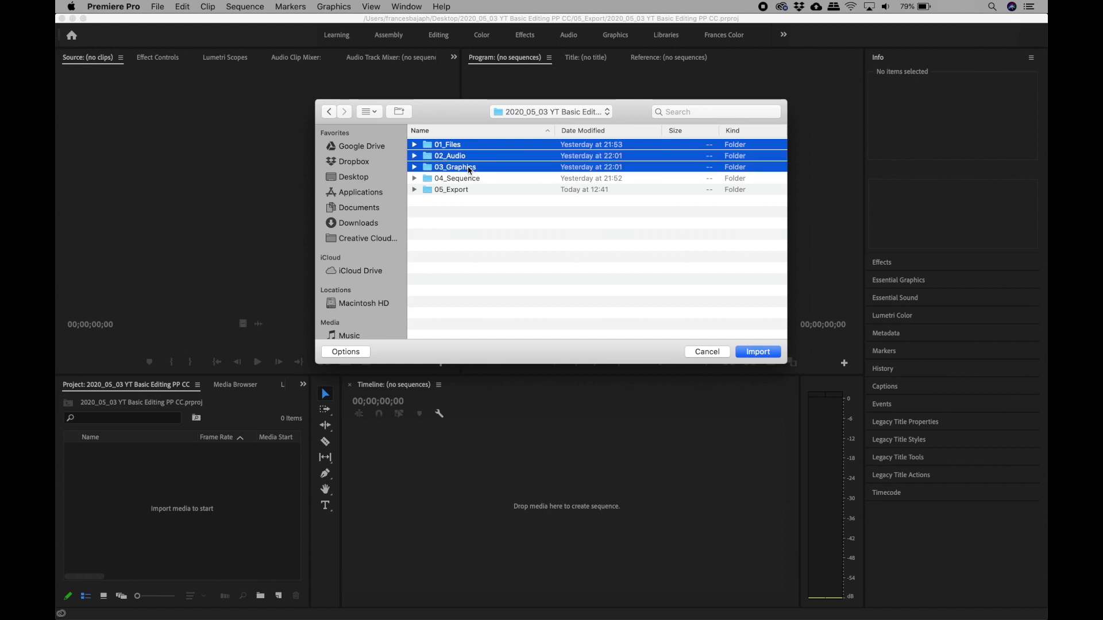
shift+click(470, 179)
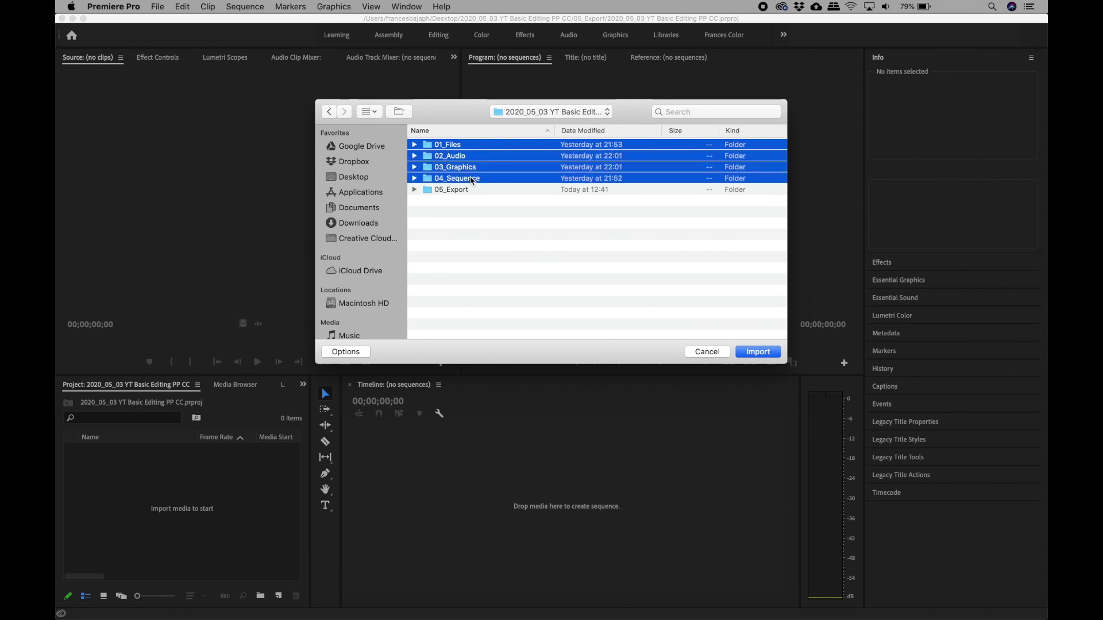
click(756, 355)
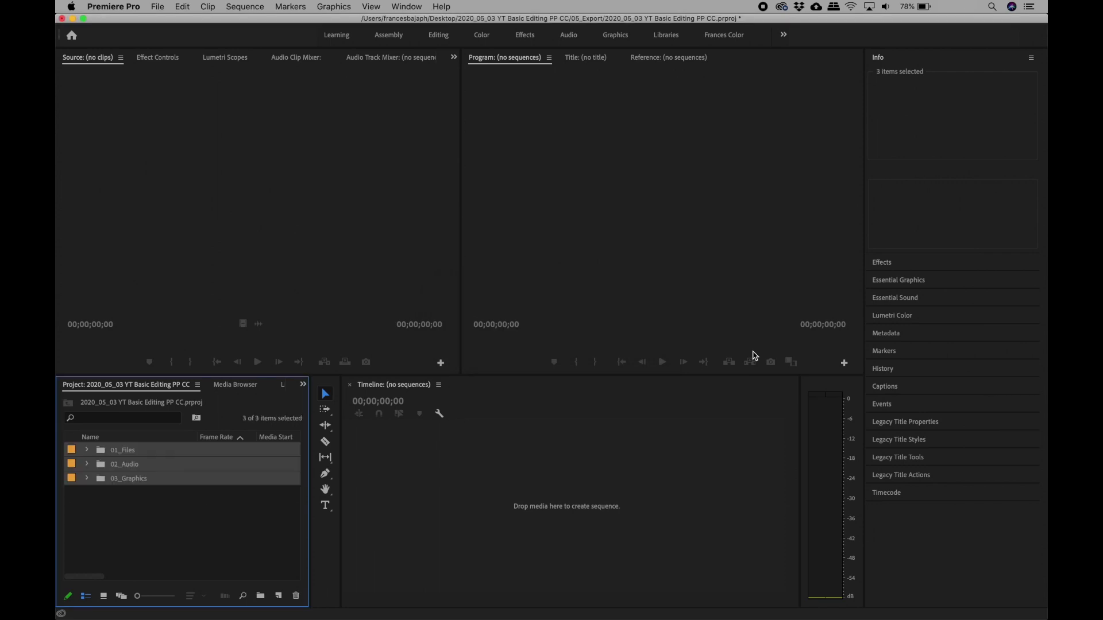
click(137, 518)
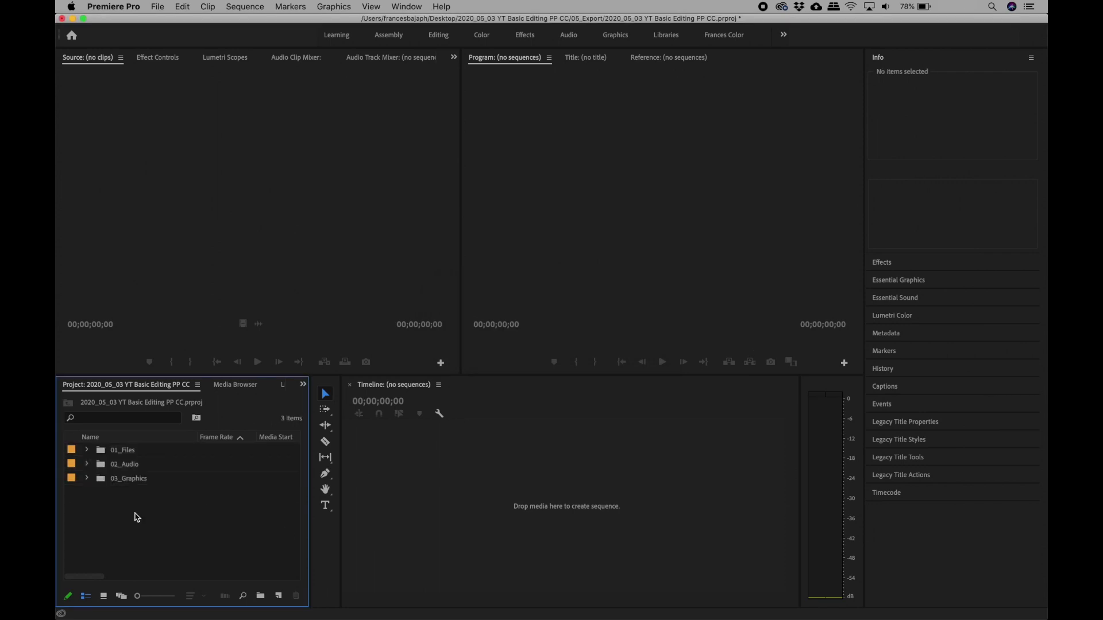
Create a new bin named 04_Sequence in the project.
click(261, 598)
key(BackSpace)
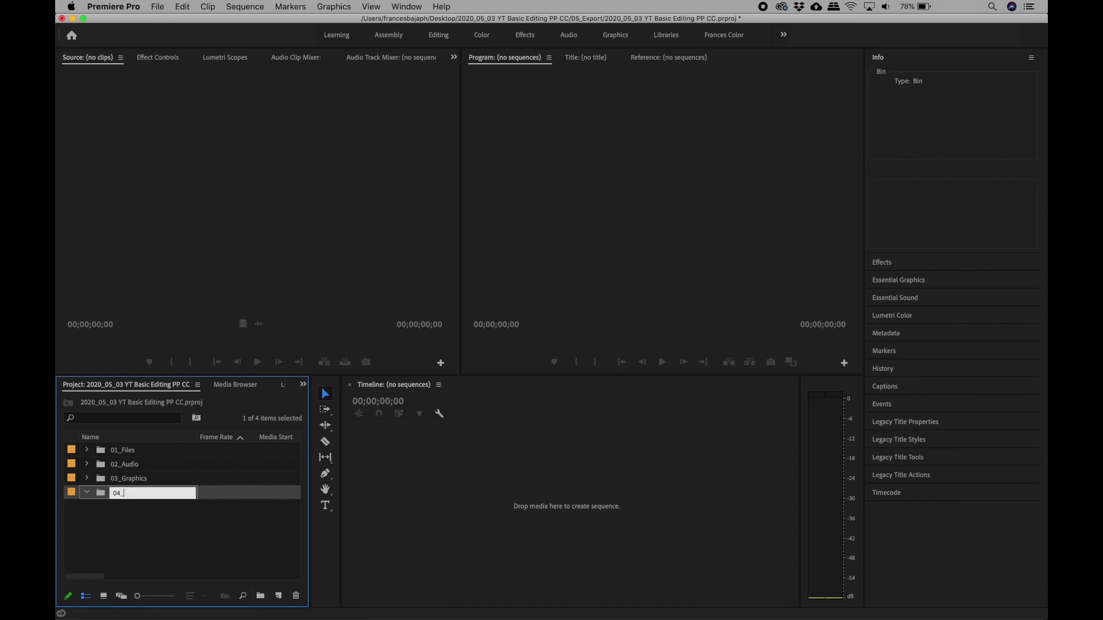
text(04_Sequence)
key(Return)
Examine the imported contents of the 01_Files and 02_Audio bins and collapse both again.
click(87, 449)
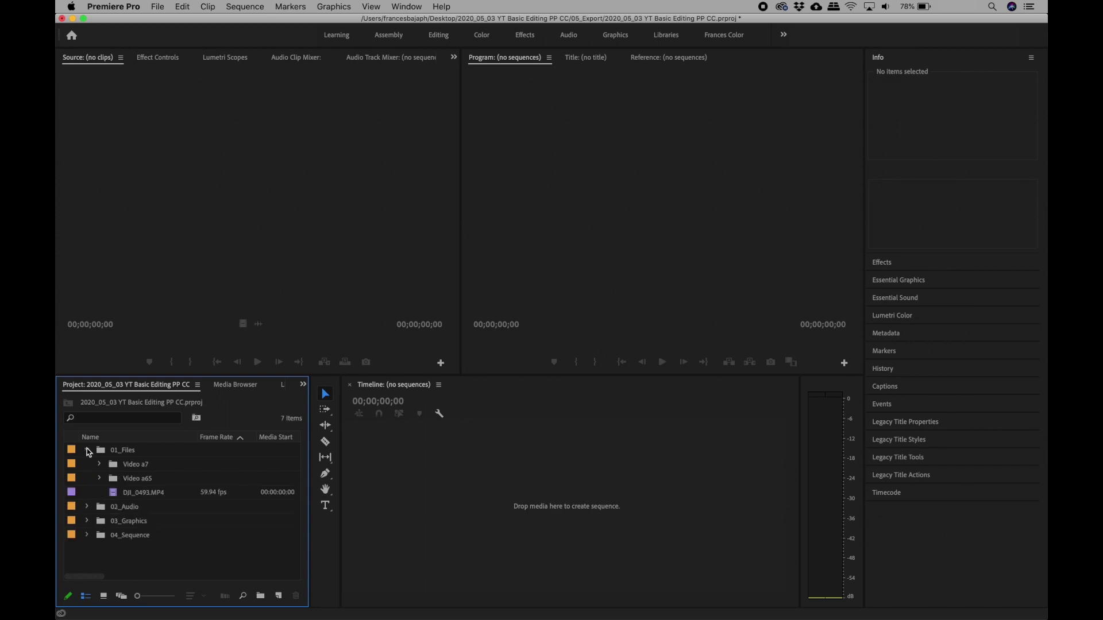
click(87, 506)
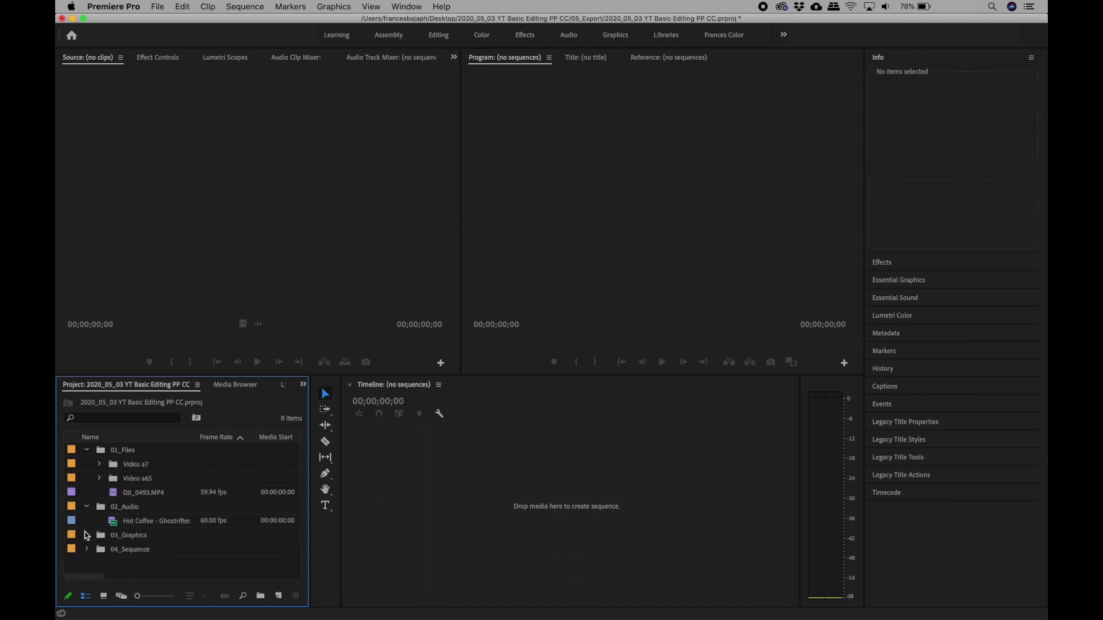
click(86, 507)
click(87, 450)
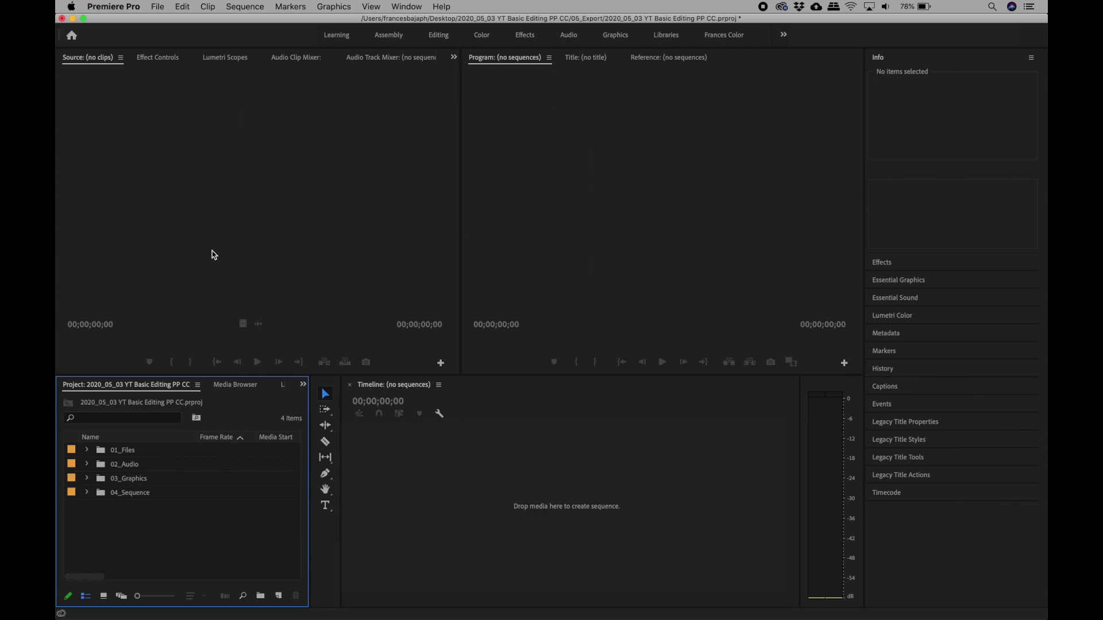
Create a new sequence from the DSLR 1080p24 preset, named 2020_05_03 YT Basic Editing PP CC.
click(159, 6)
mouse_move(165, 21)
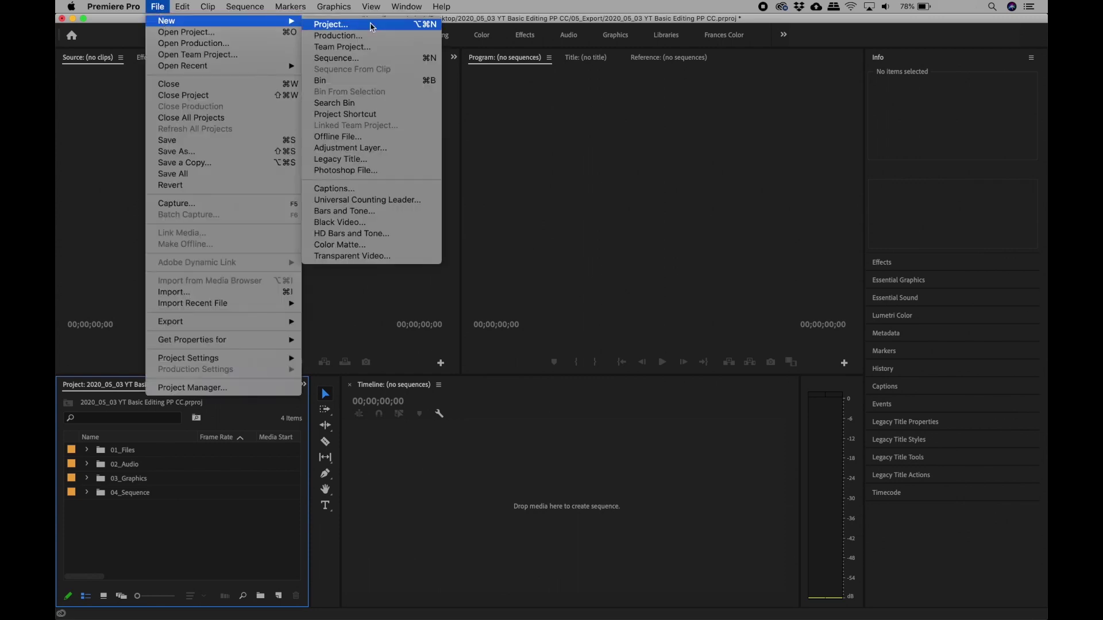
click(362, 59)
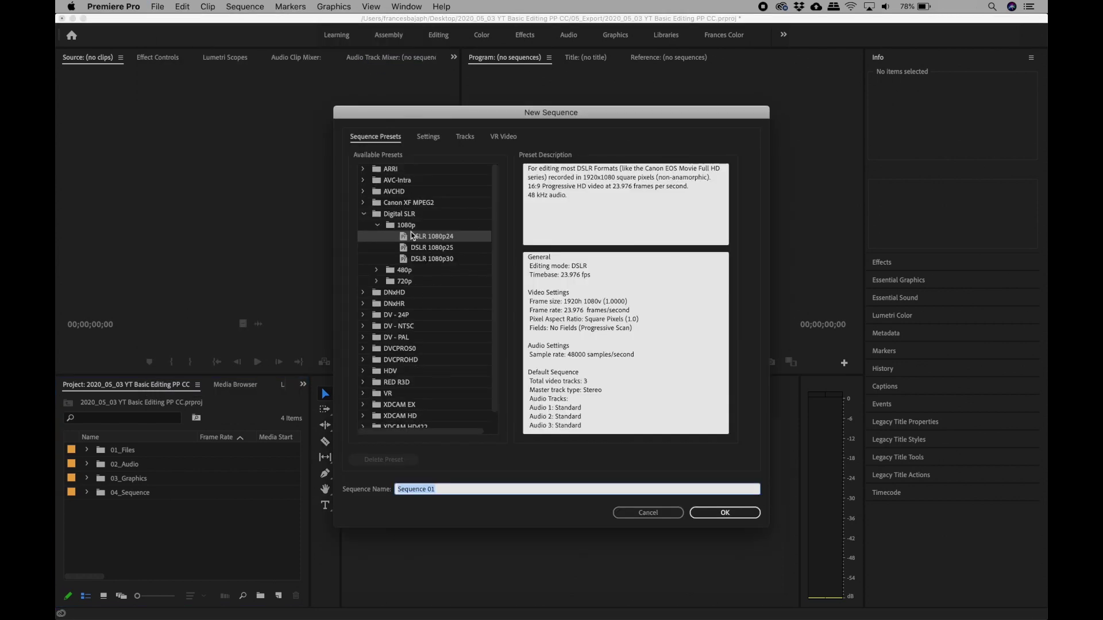
click(405, 237)
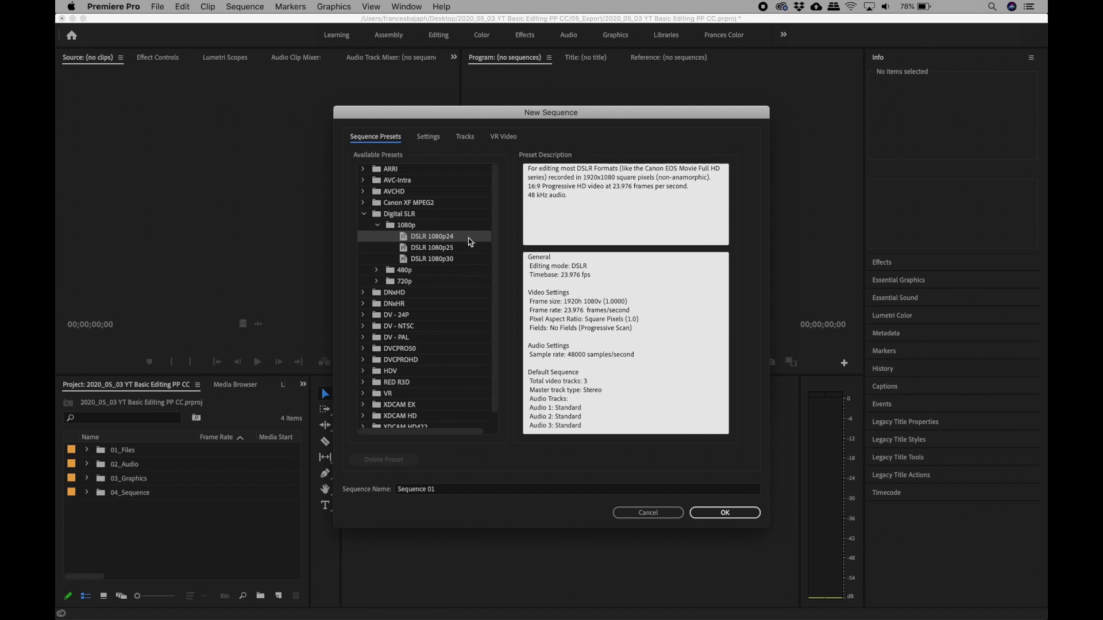
click(455, 493)
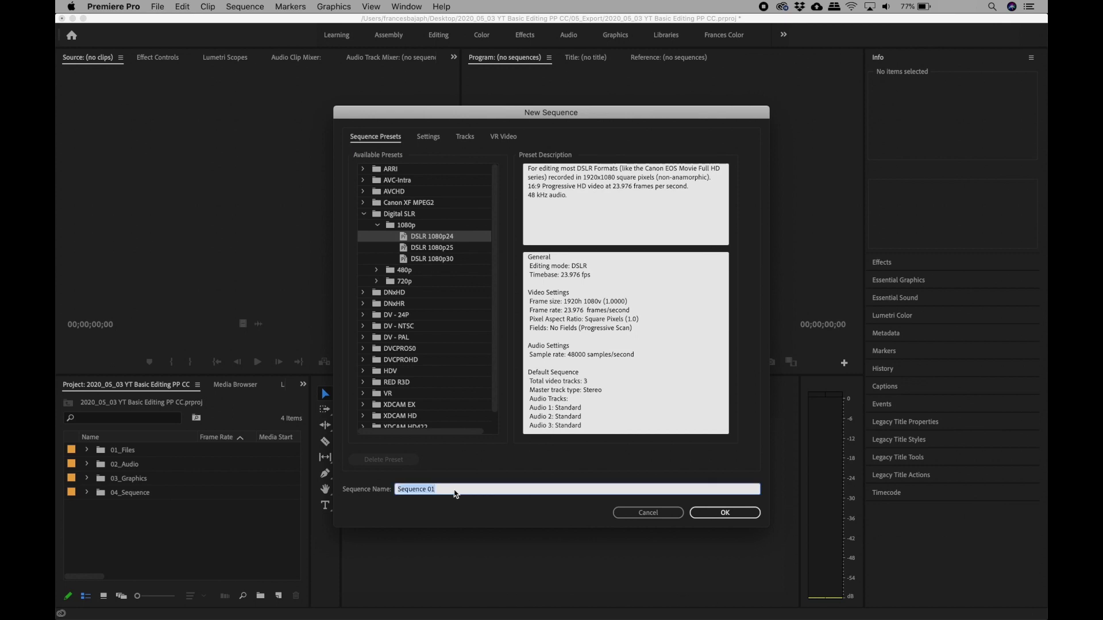
text(2020_05_03 YT Basic Editing PP CC)
key(Return)
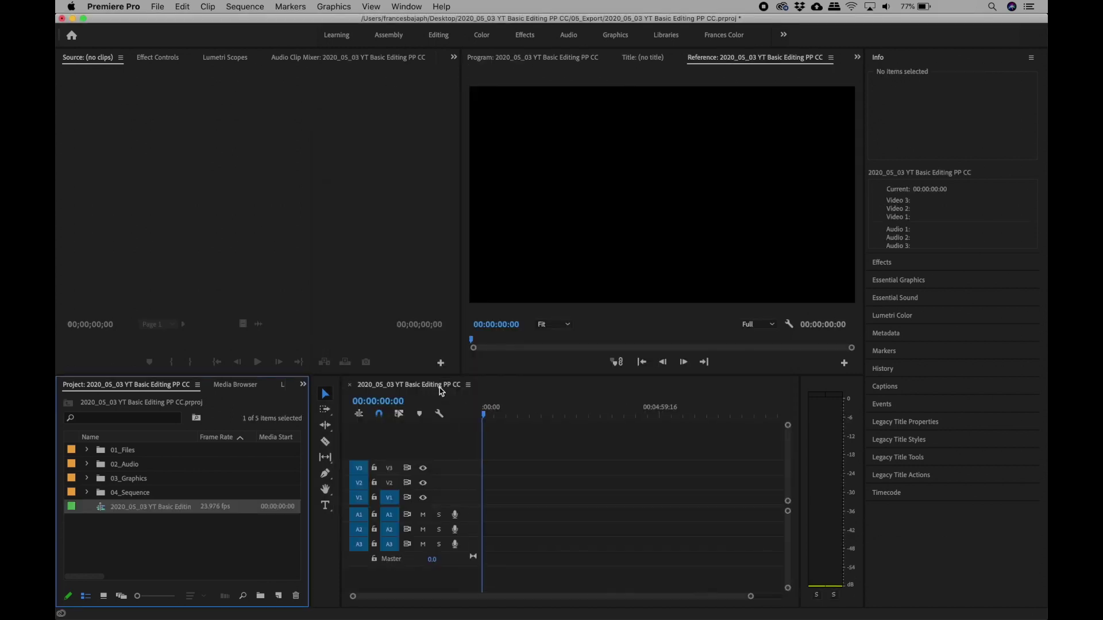
right_click(155, 509)
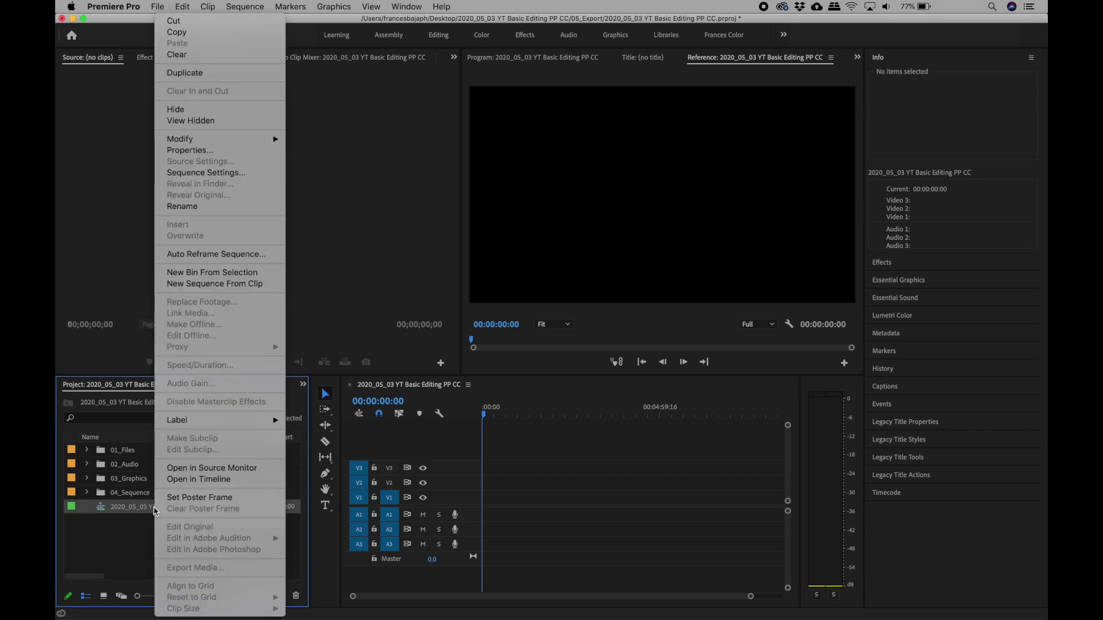
click(219, 206)
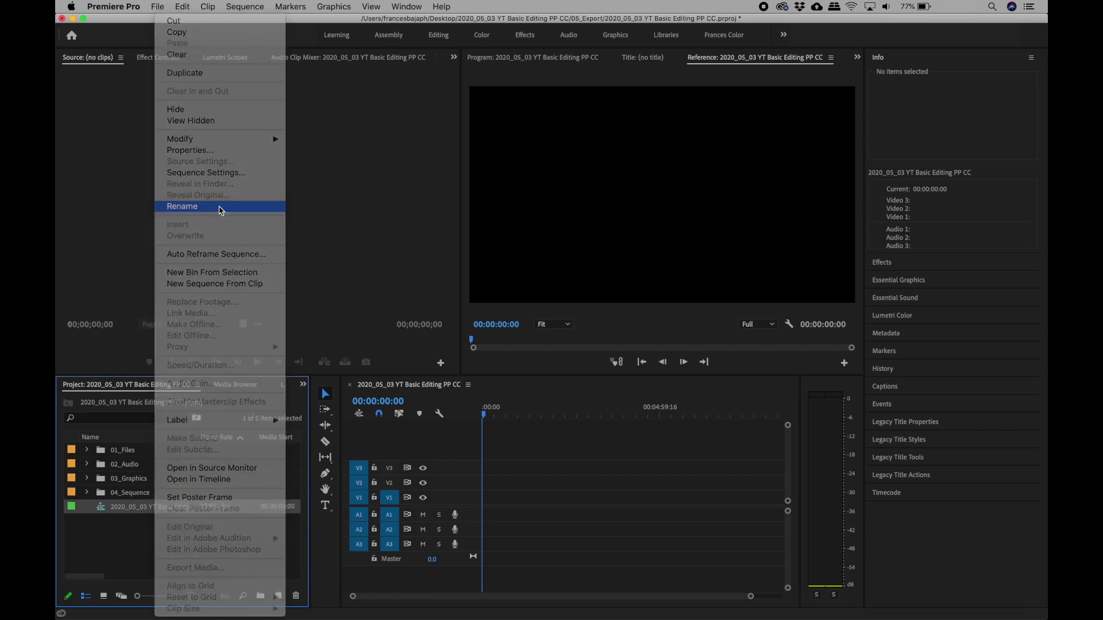
key(Right)
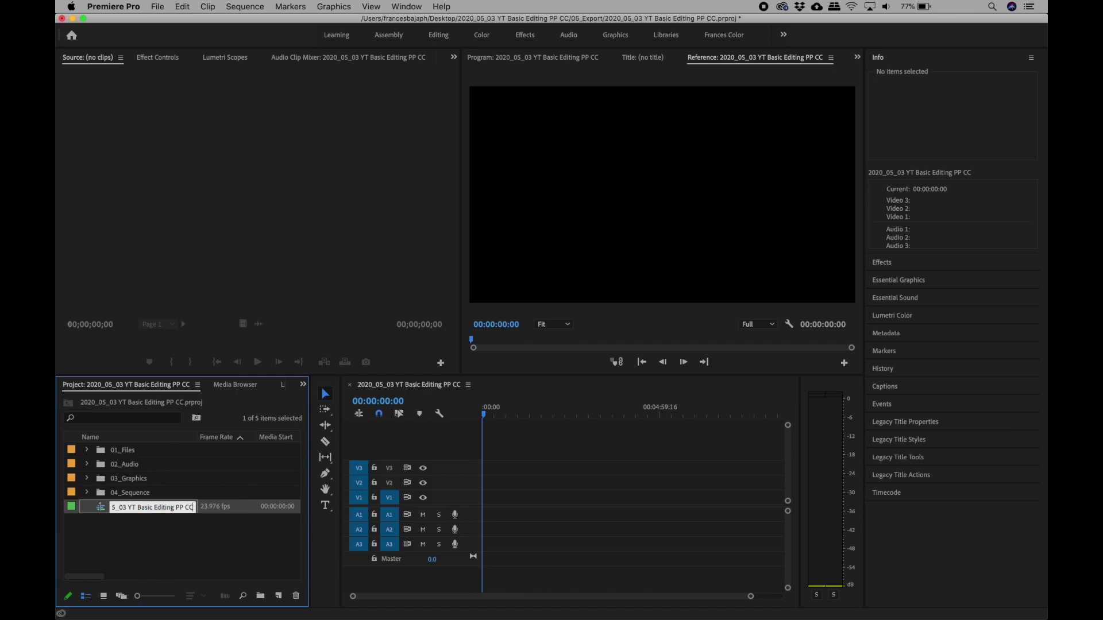
key(Return)
Move the 2020_05_03 YT Basic Editing PP CC sequence into the 04_Sequence bin.
click(126, 522)
click(101, 511)
drag(102, 513, 119, 497)
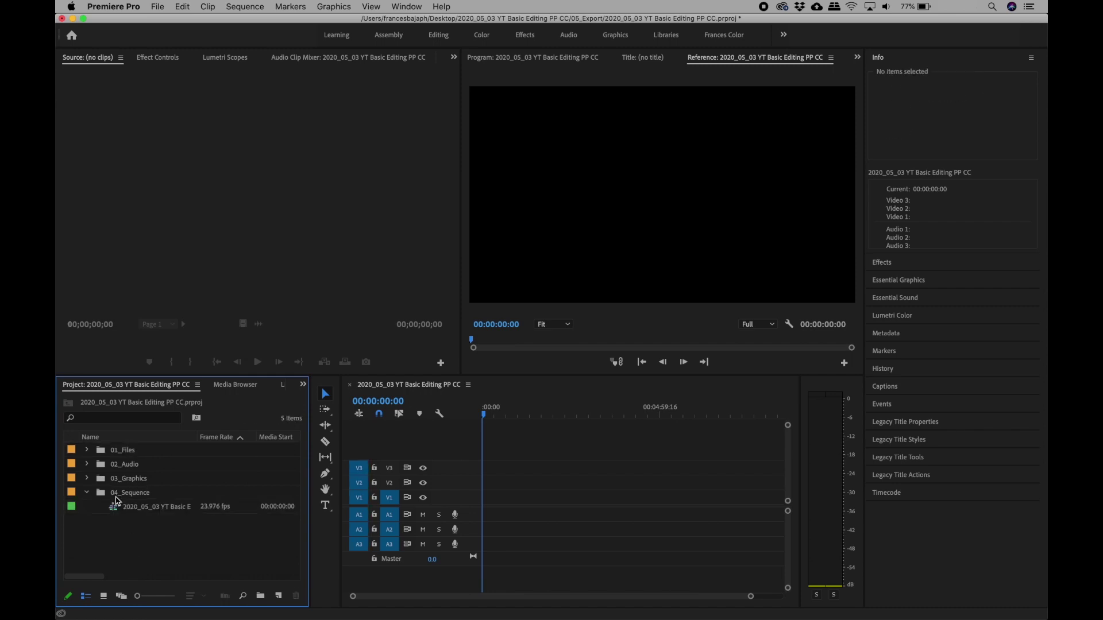
click(103, 597)
click(85, 596)
click(435, 444)
scroll(435, 445, right, 1)
click(151, 518)
Open DJI_0493.MP4 from the 01_Files bin in the Source monitor and scrub through it to 00:00:11:51.
click(88, 450)
click(98, 464)
click(99, 506)
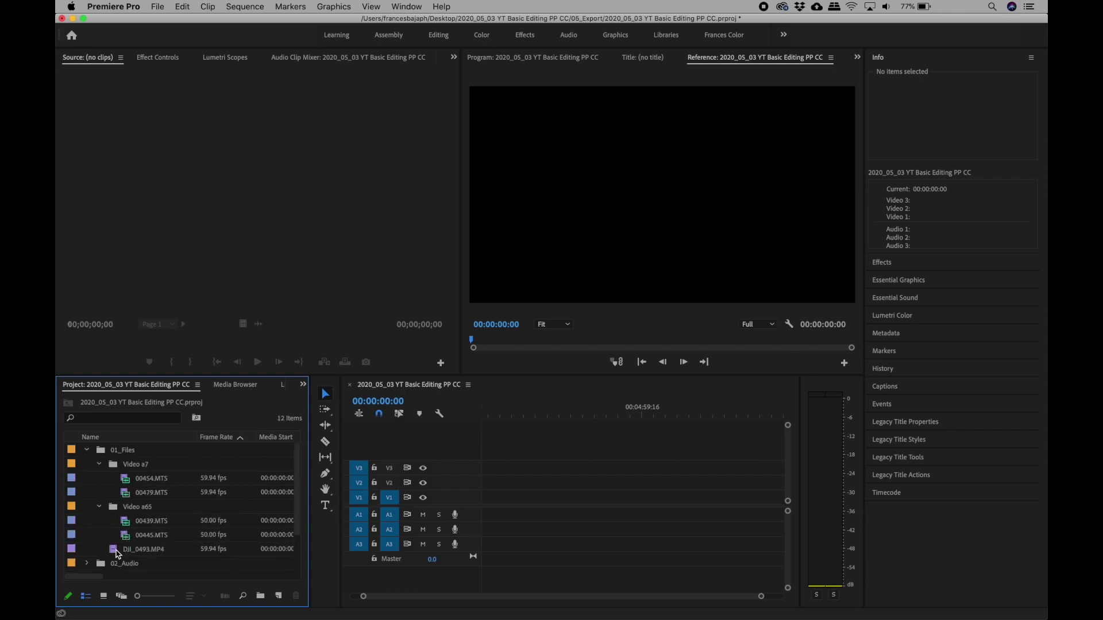
click(115, 553)
double_click(114, 553)
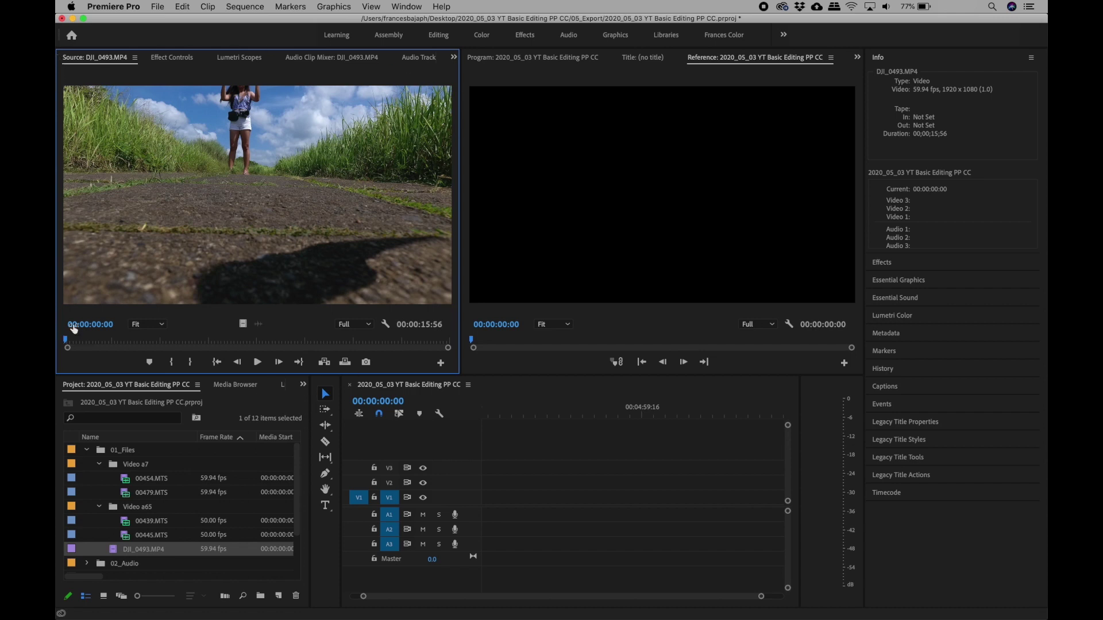
drag(66, 338, 349, 344)
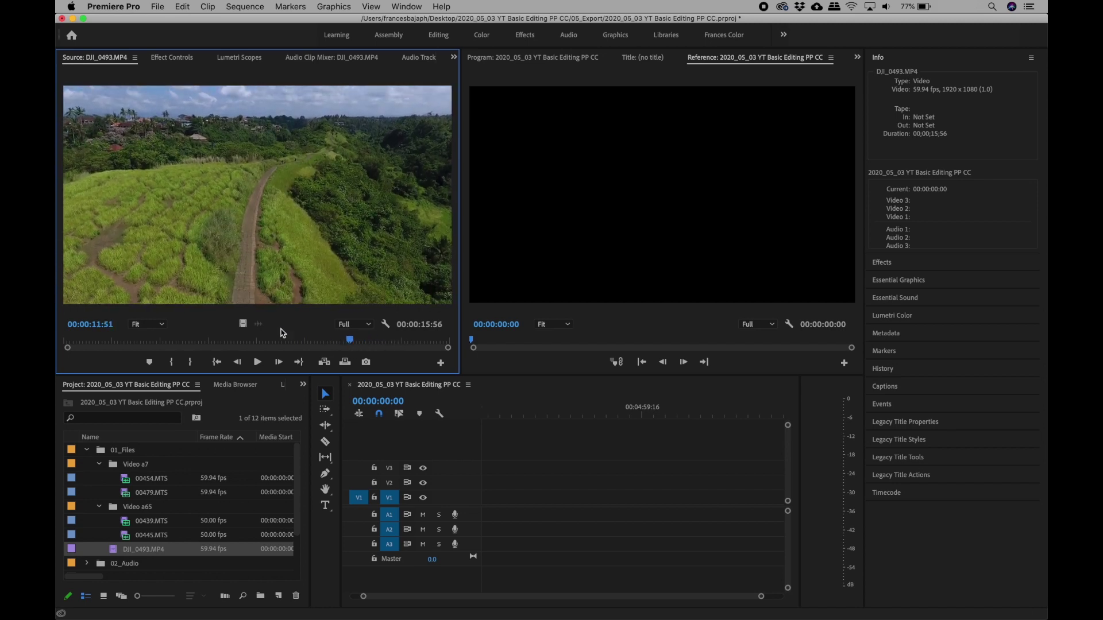
Place only the video of DJI_0493.MP4 on track V1 and keep the existing sequence settings.
drag(243, 323, 485, 486)
drag(484, 498, 521, 497)
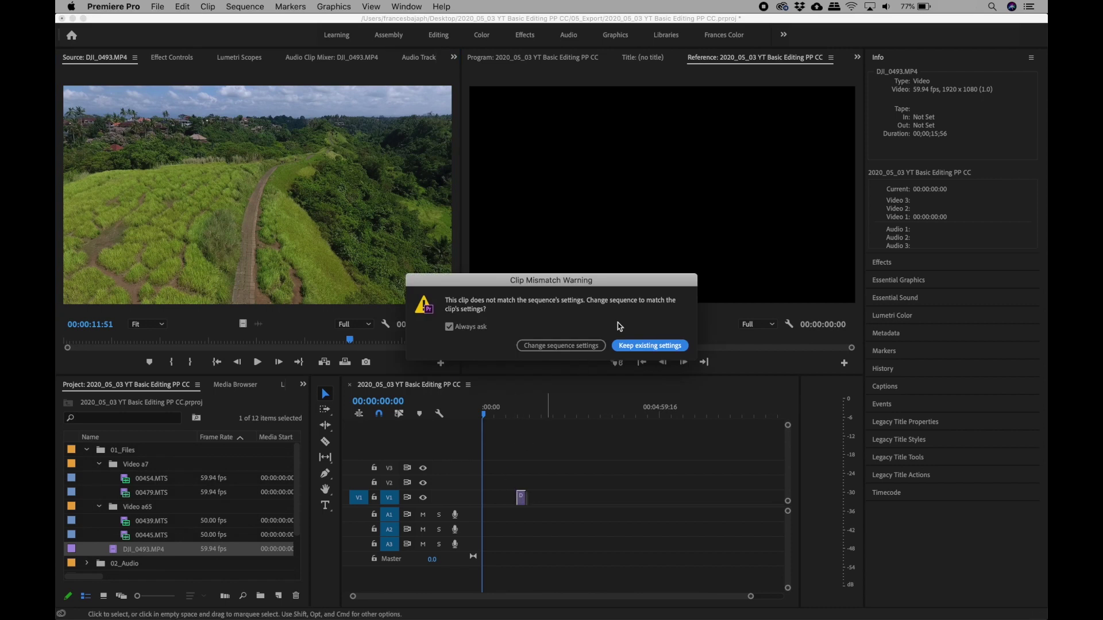
click(652, 346)
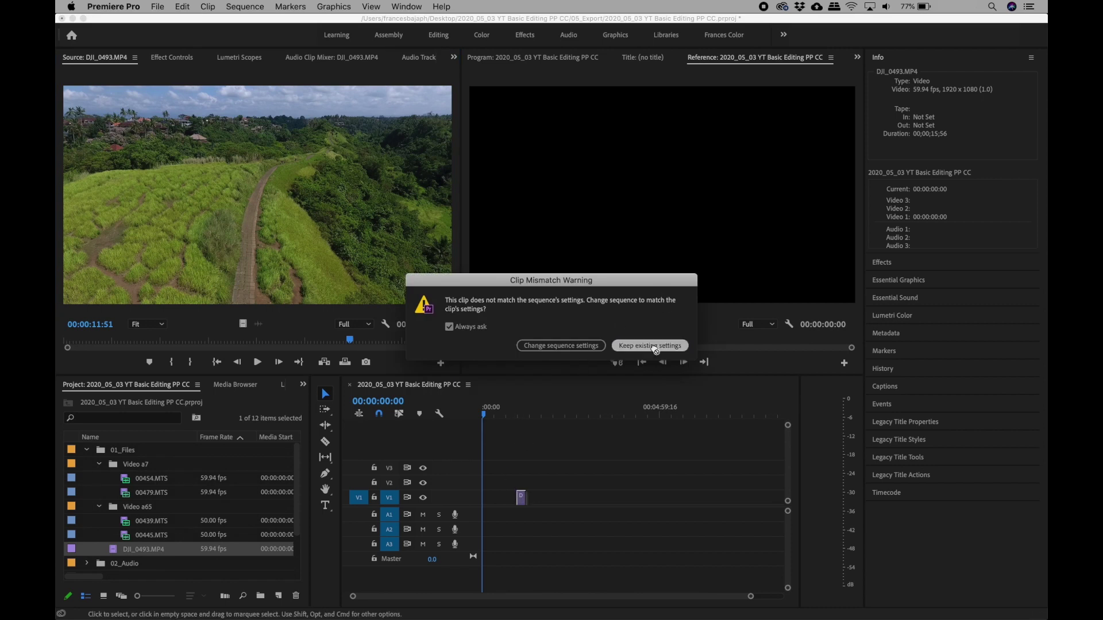
Move the DJI_0493.MP4 clip on V1 to the very start of the sequence, leaving no gap before it.
click(498, 501)
key(equal)
key(equal)
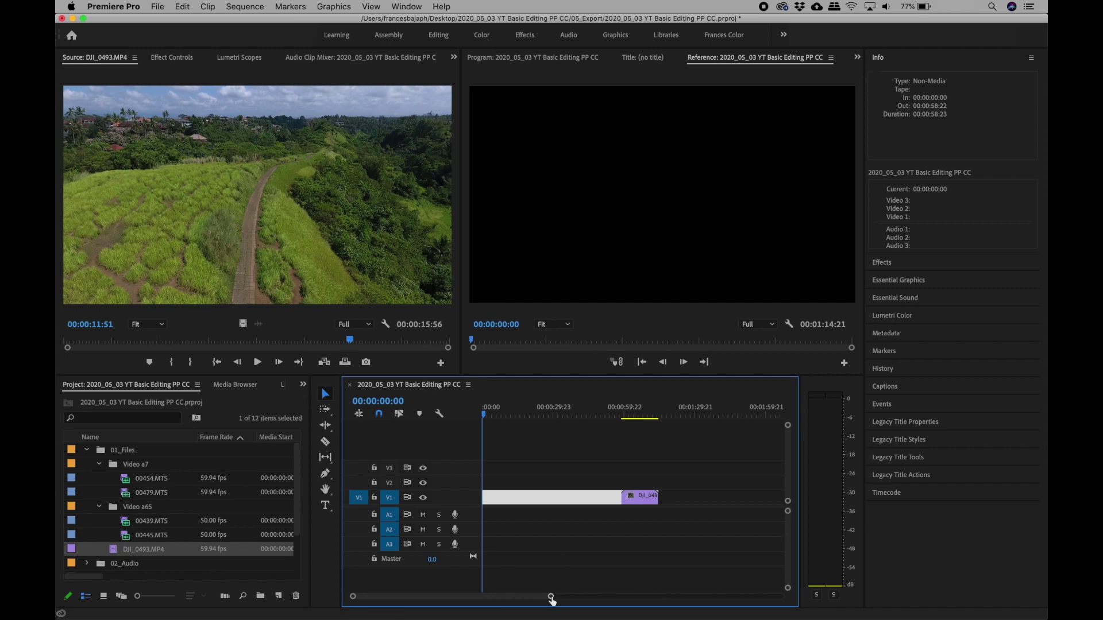
drag(551, 599, 476, 598)
drag(610, 498, 406, 498)
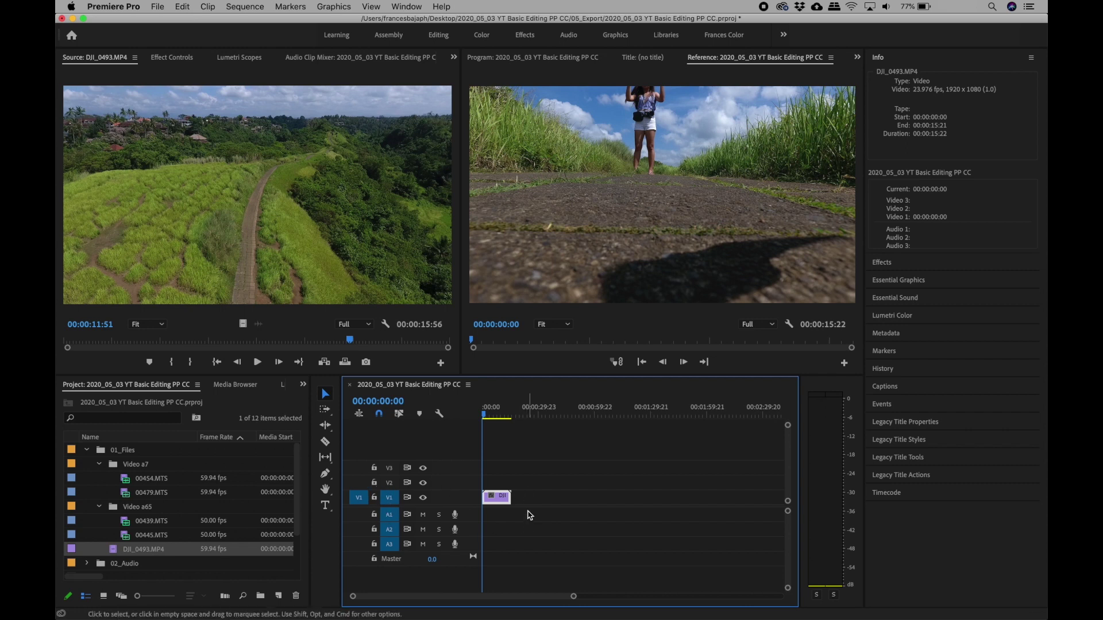
Increase the height of tracks V1 and A1 in the timeline.
drag(444, 488, 444, 459)
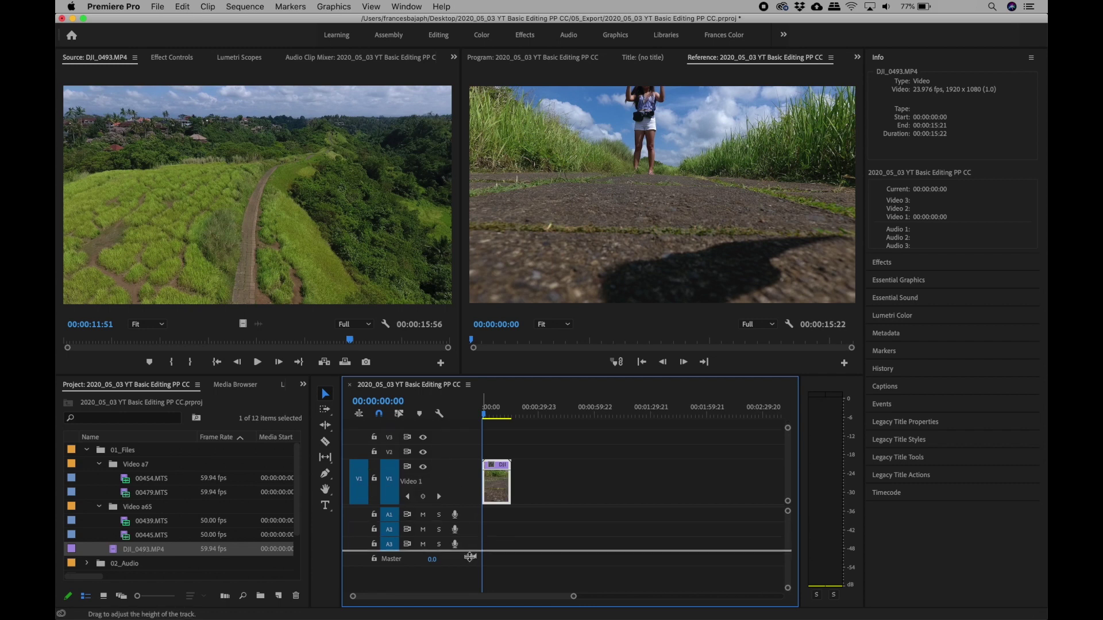
drag(469, 546, 470, 563)
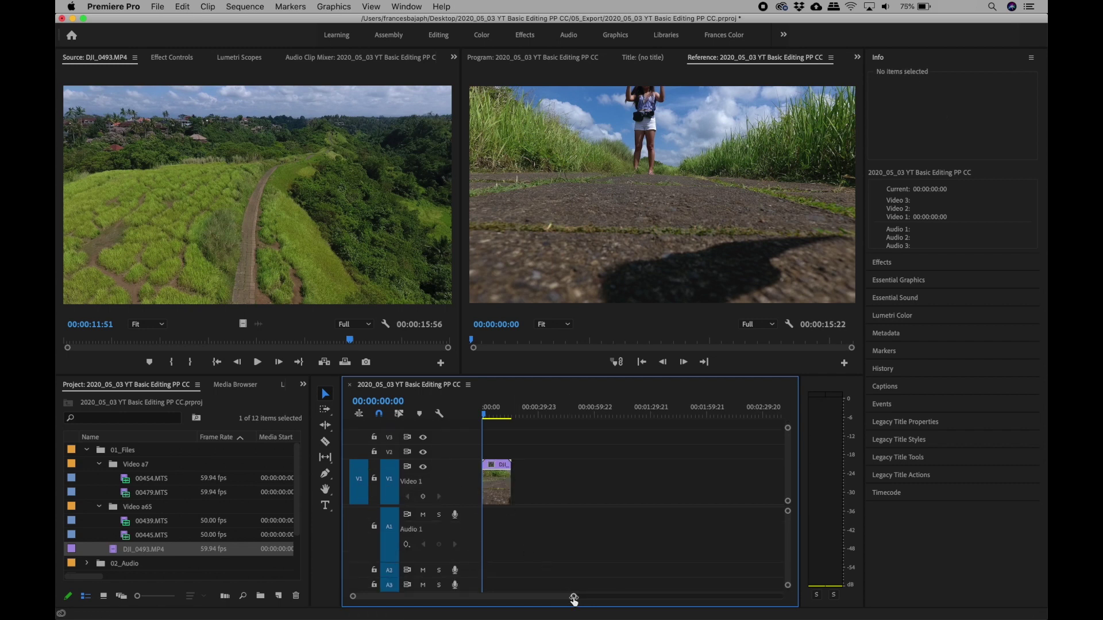
drag(574, 597, 515, 601)
Split the DJI_0493.MP4 clip on V1 at 00:00:12:08 and 00:00:13:18 with the Razor tool.
click(535, 487)
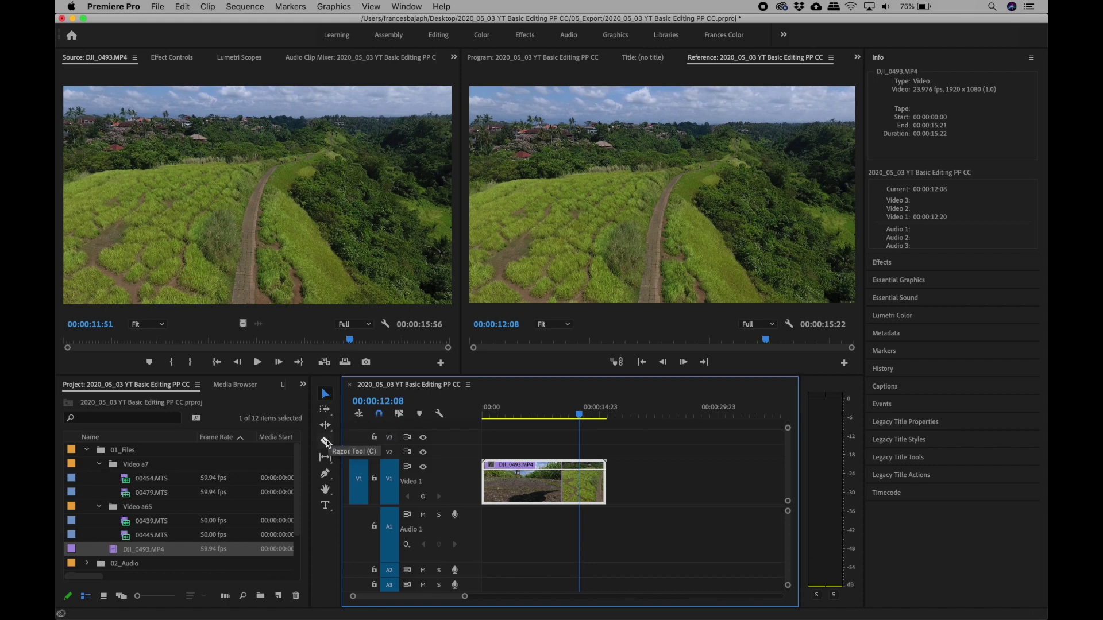
click(326, 442)
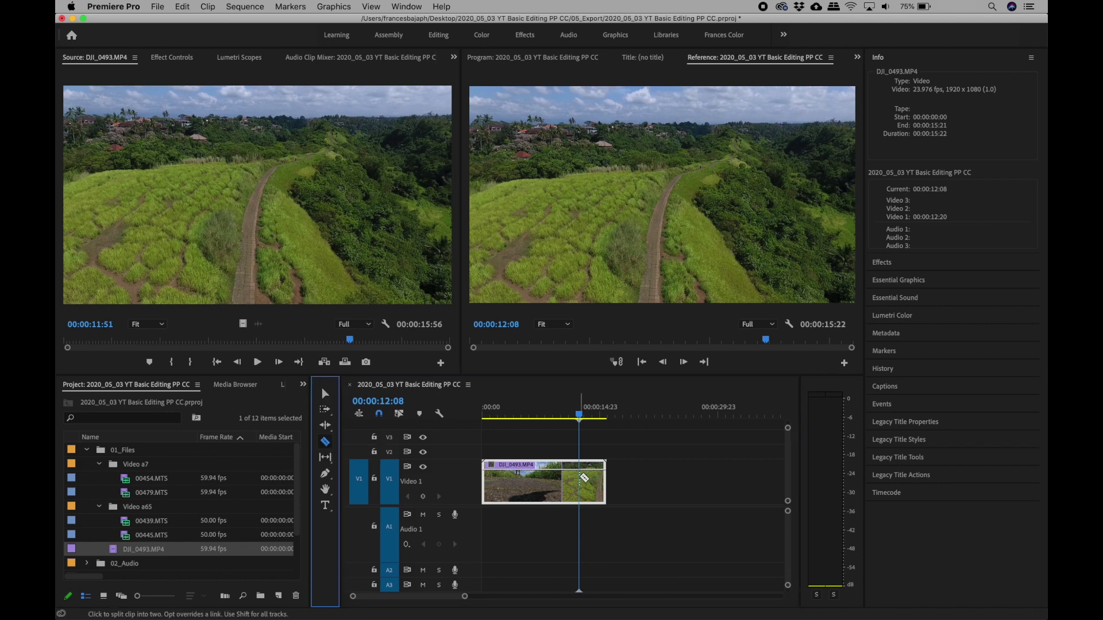
click(580, 480)
click(586, 415)
drag(586, 416, 591, 416)
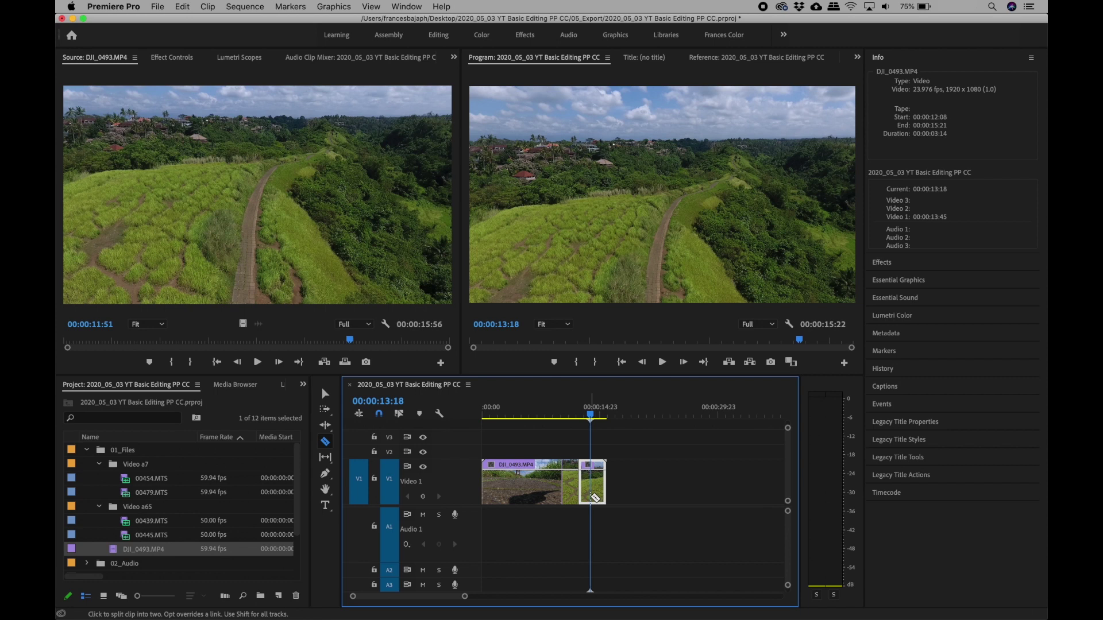
click(595, 498)
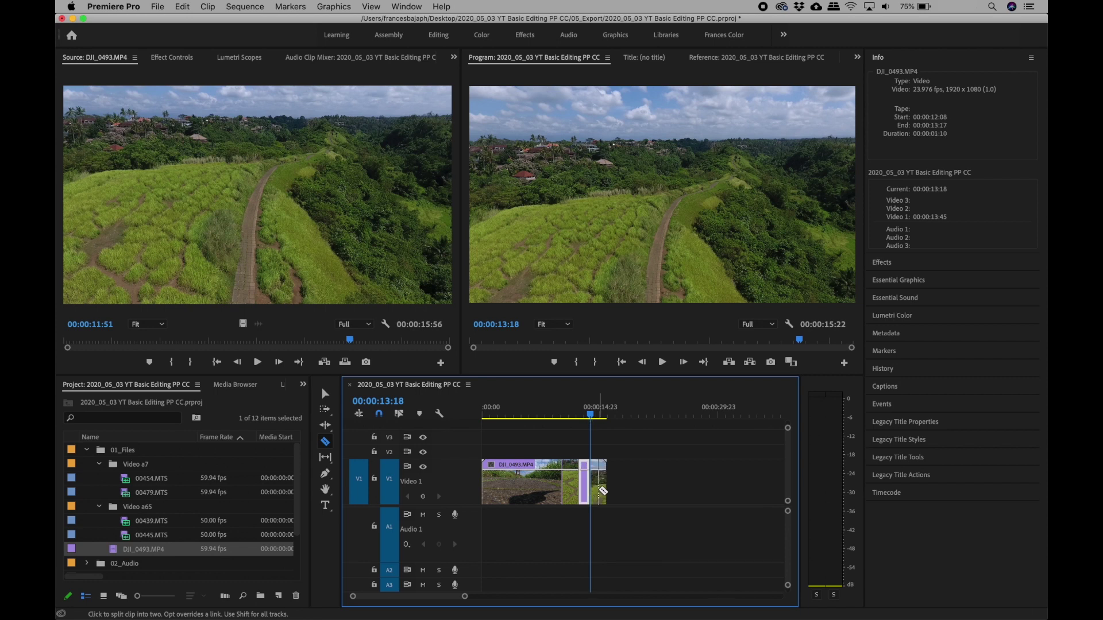
Cut the last segment of the split clip, after 00:00:13:18, out of the timeline.
click(325, 394)
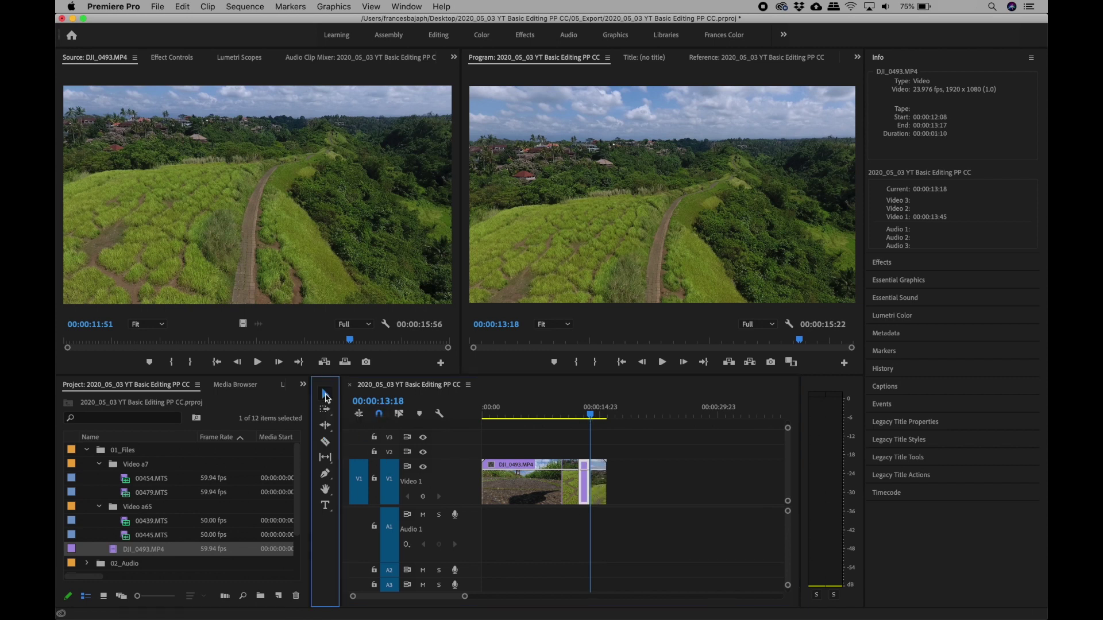
click(601, 489)
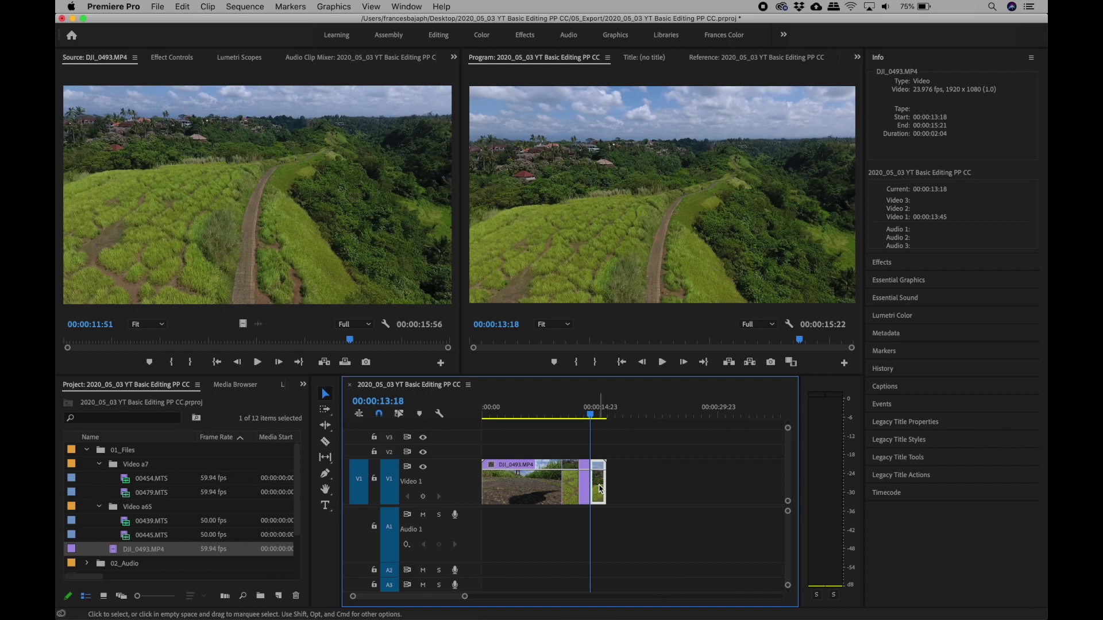
right_click(601, 489)
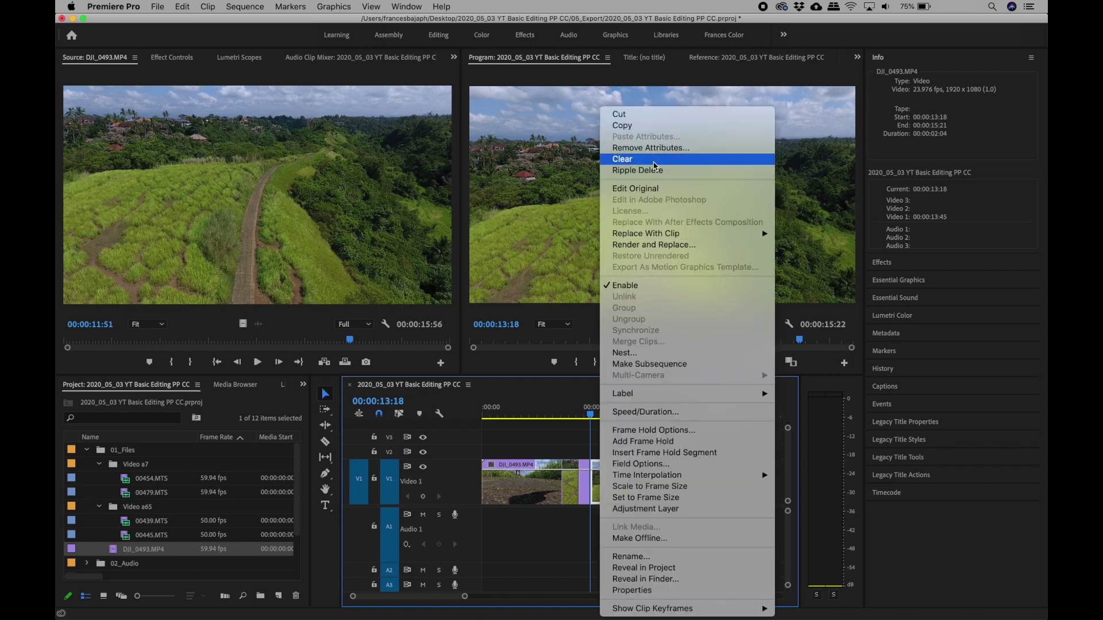
click(644, 118)
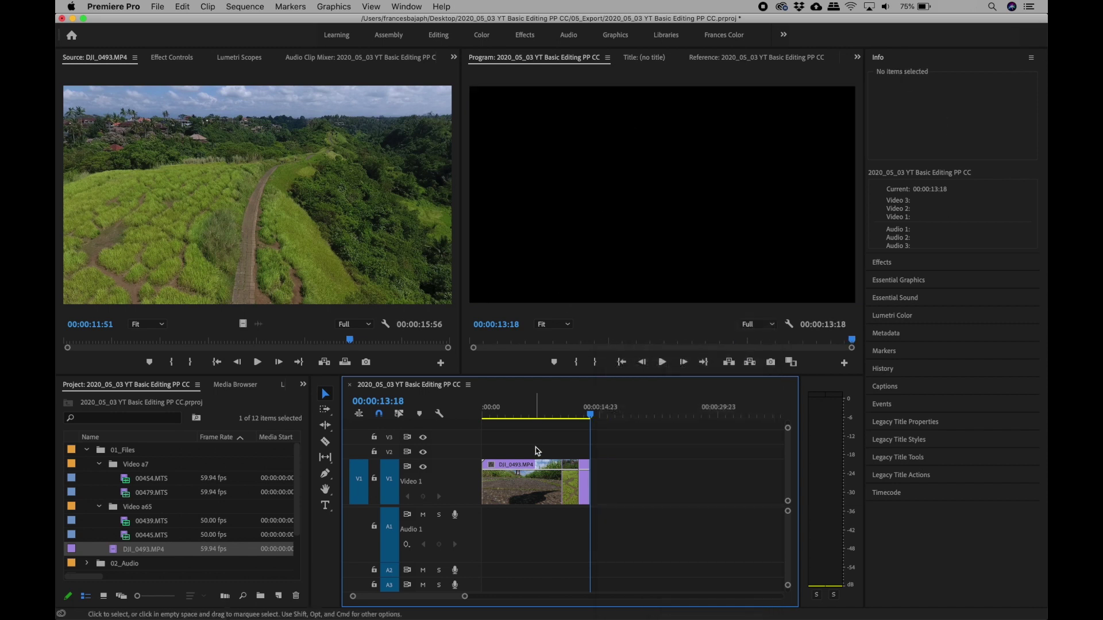
Delete the long first segment of DJI_0493.MP4 and move the remaining short segment to the start of V1.
click(543, 478)
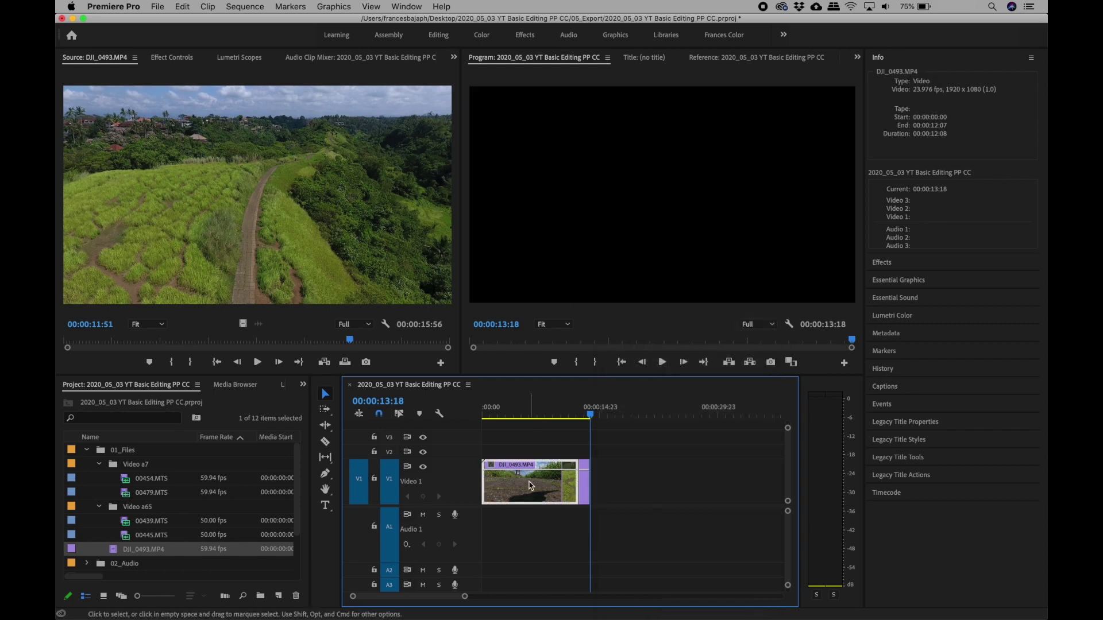
click(540, 414)
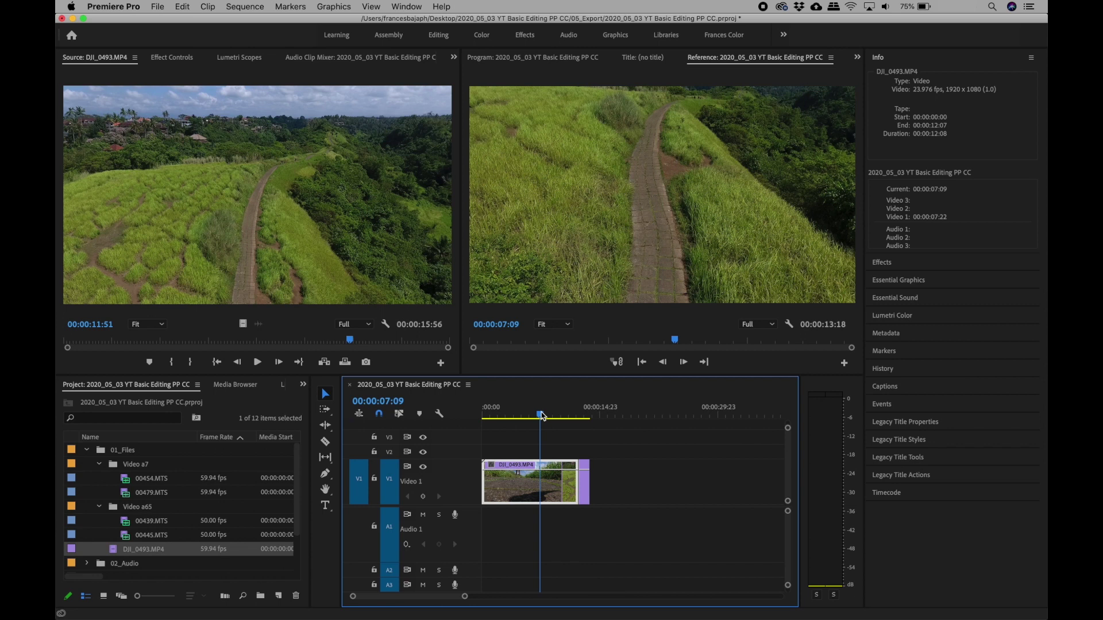
key(Delete)
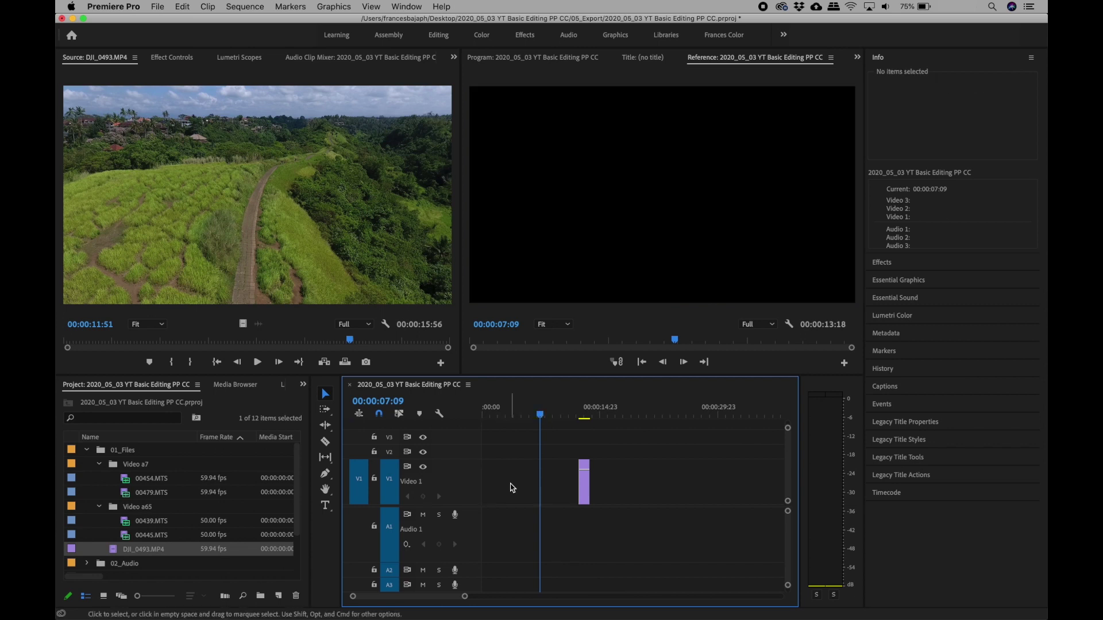
click(586, 483)
drag(587, 482, 484, 484)
Play the remaining short segment in the sequence and return the playhead to 00:00:00:00.
drag(460, 596, 425, 597)
scroll(559, 537, left, 10)
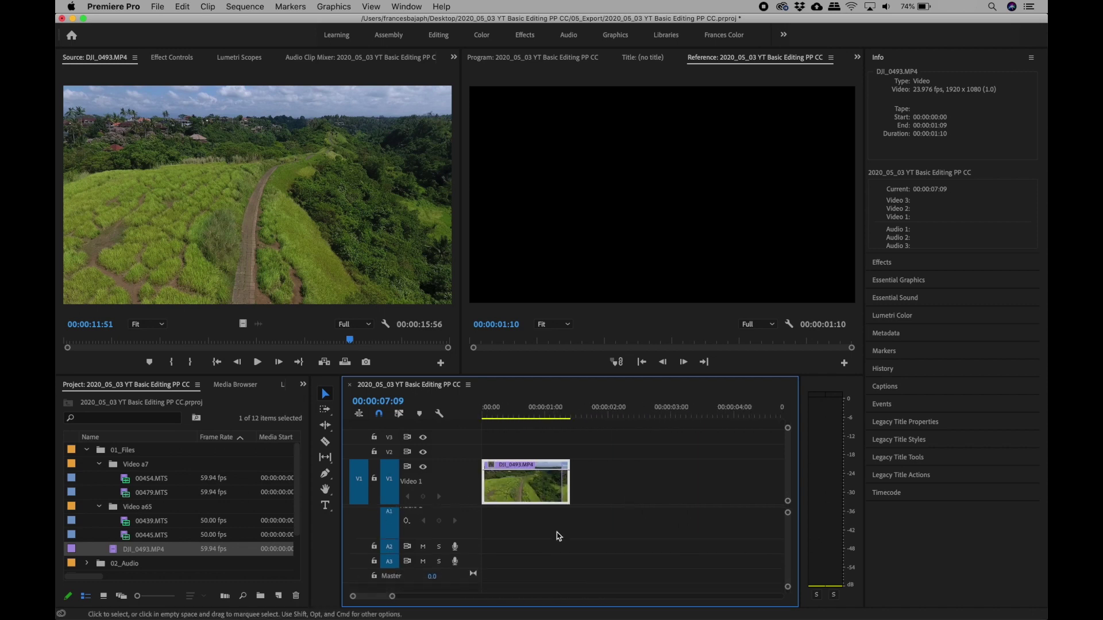
drag(523, 405, 435, 448)
key(space)
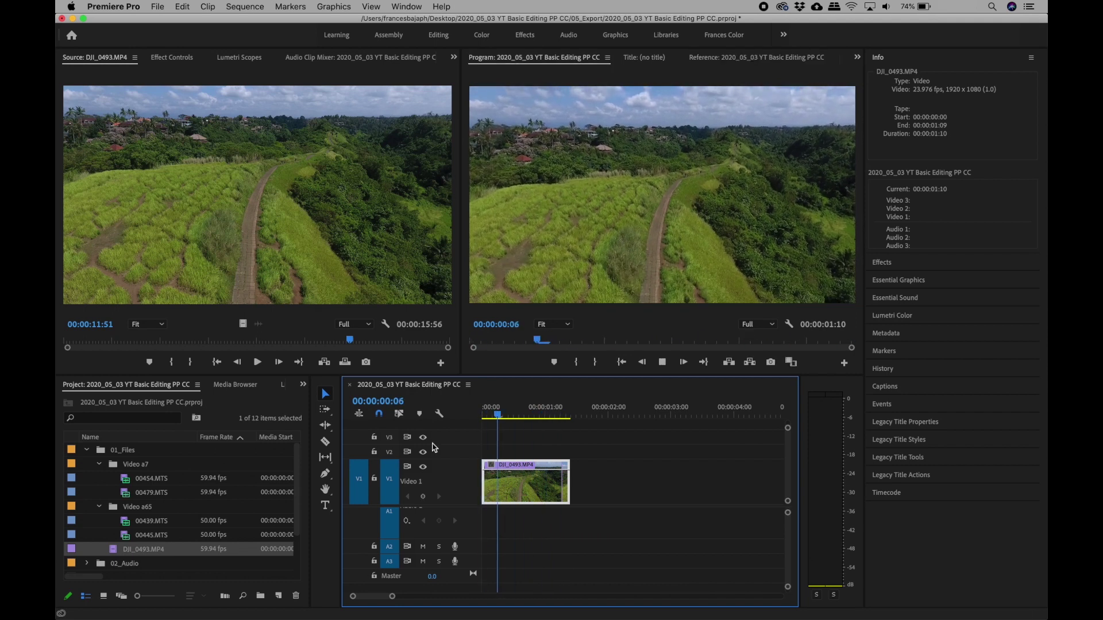
drag(528, 406, 471, 340)
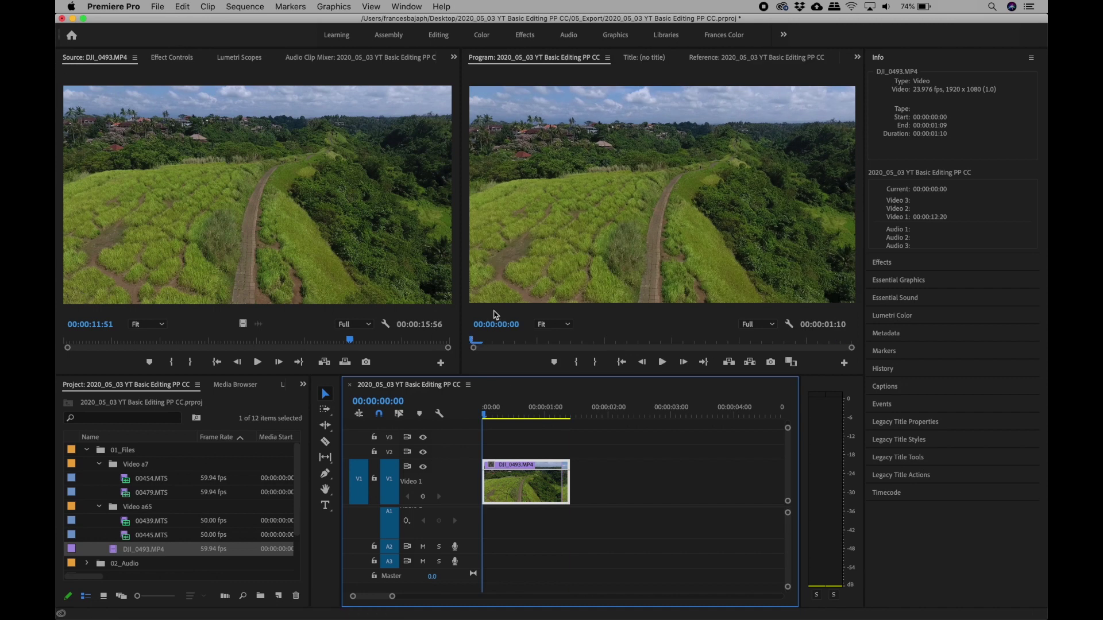
Look through the Effect Controls, Lumetri Scopes and Audio Clip Mixer for the selected clip, then return to Effect Controls.
click(171, 58)
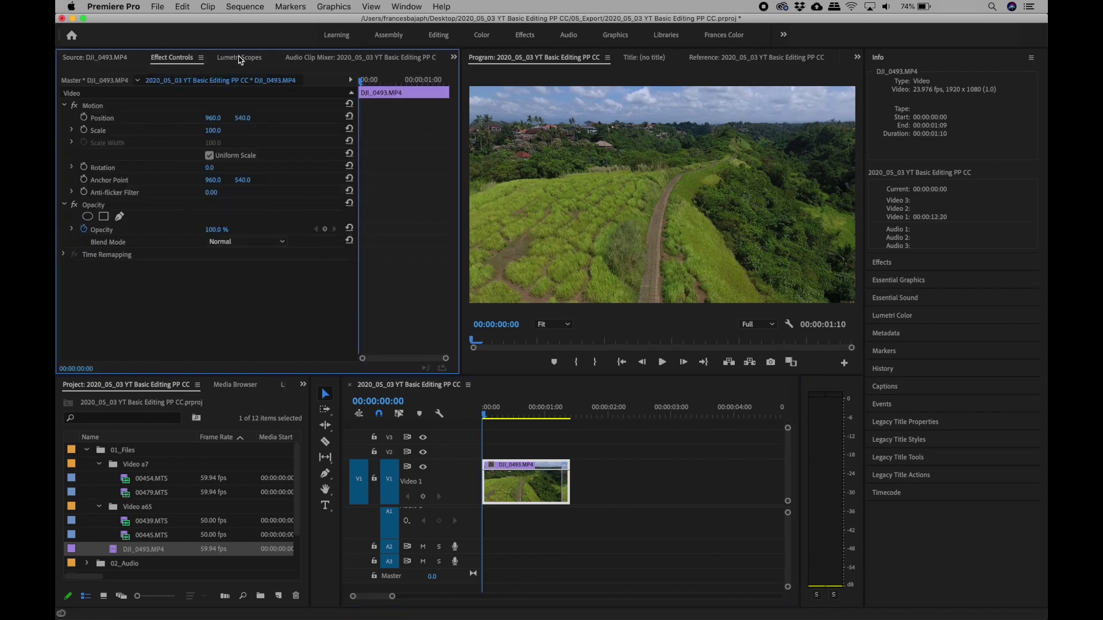
click(249, 60)
click(330, 59)
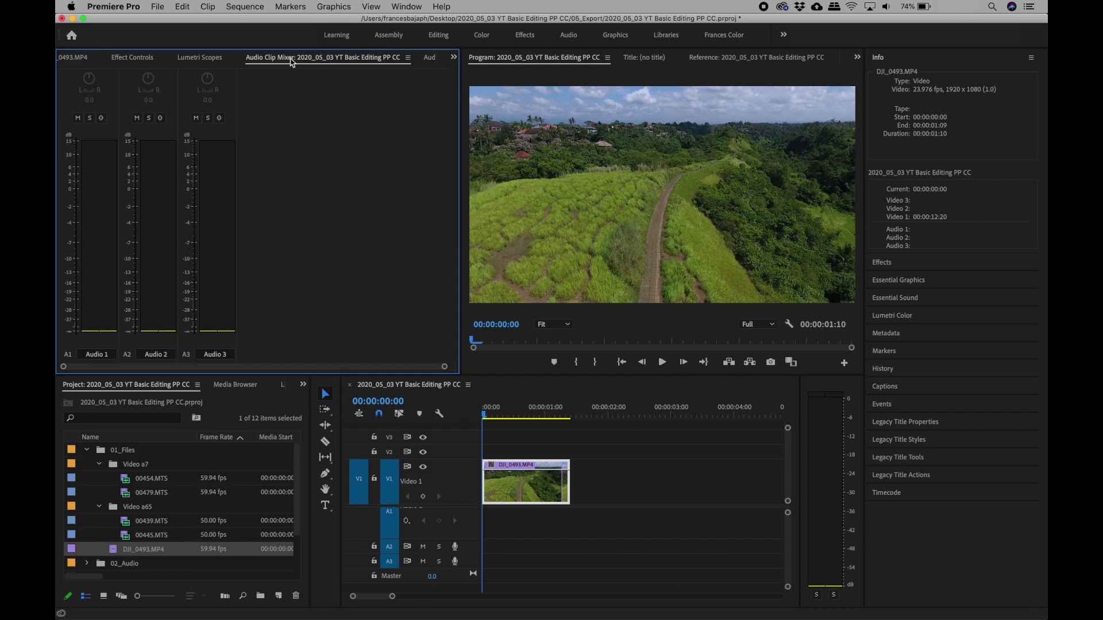
click(132, 57)
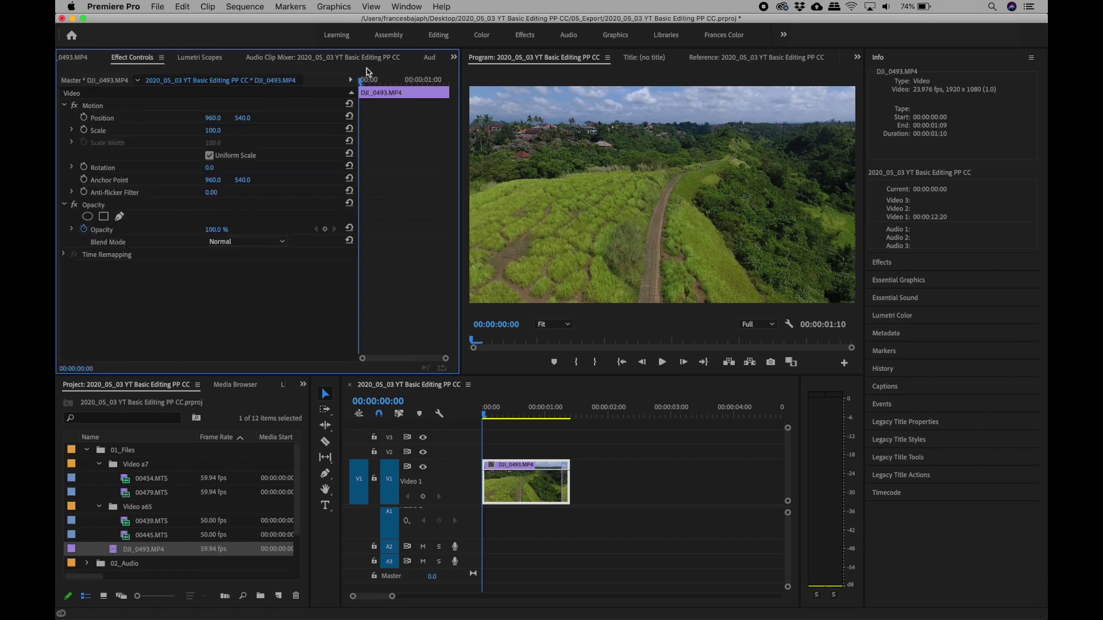
Try out changes to the clip's Scale, Position and Rotation values, and undo them.
click(341, 78)
drag(214, 131, 247, 131)
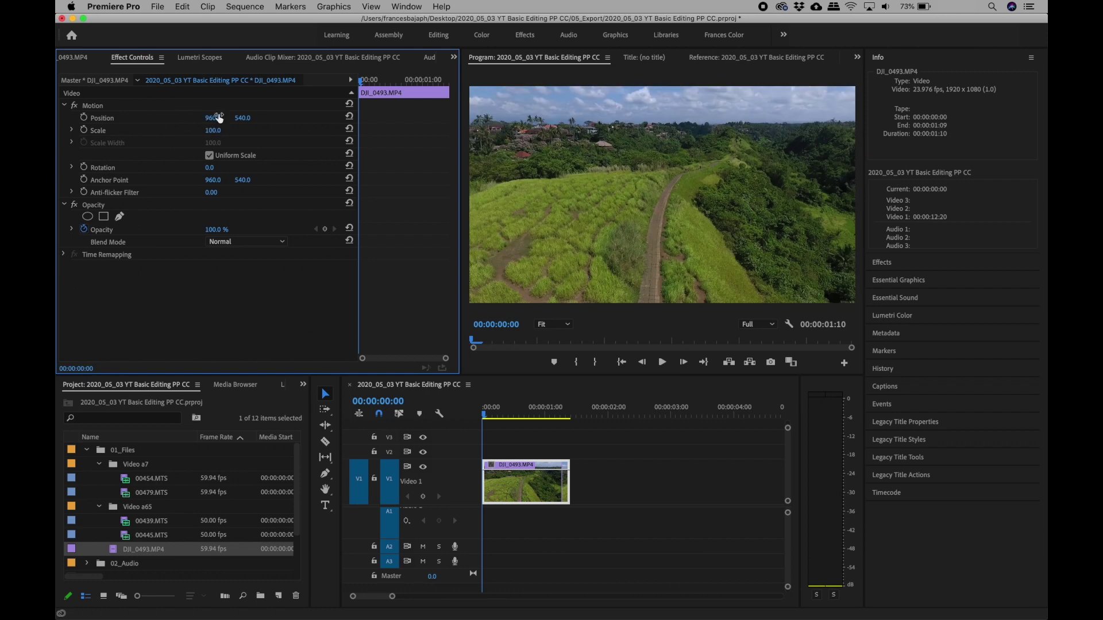
drag(216, 119, 245, 118)
key(super+z)
drag(208, 169, 348, 169)
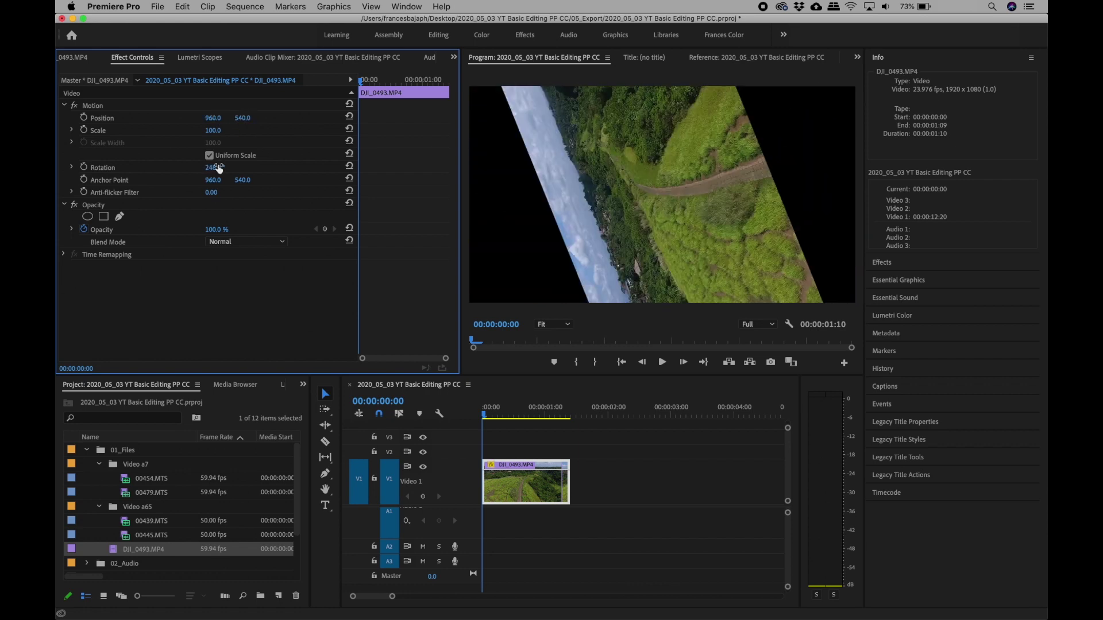
key(super+z)
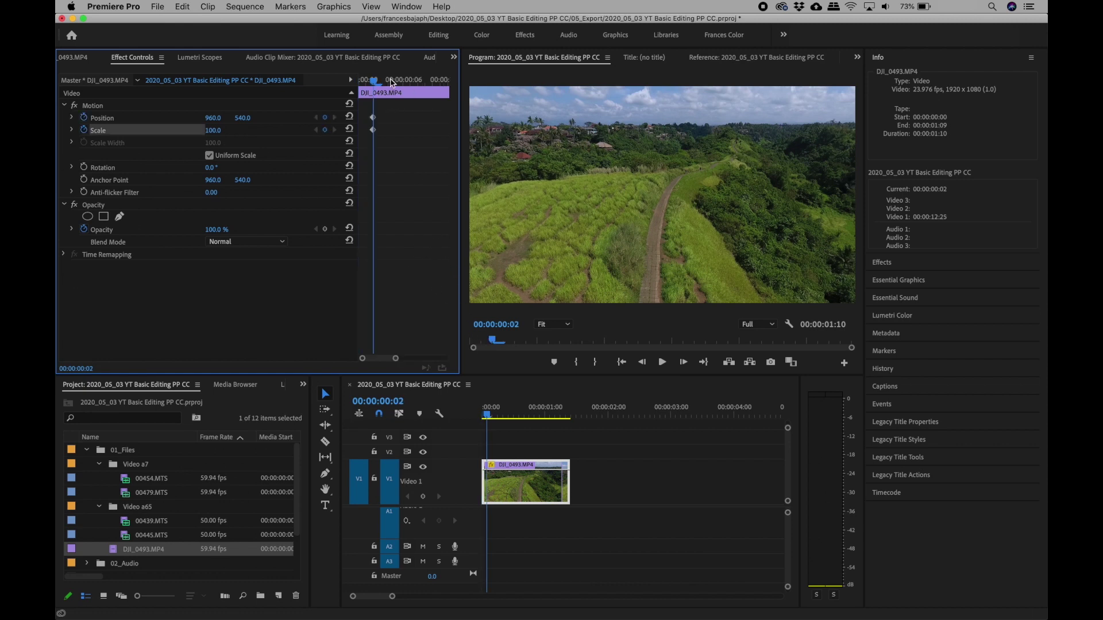
At 00:00:00:07, set the clip's Scale to 136 and add a Position keyframe.
click(399, 81)
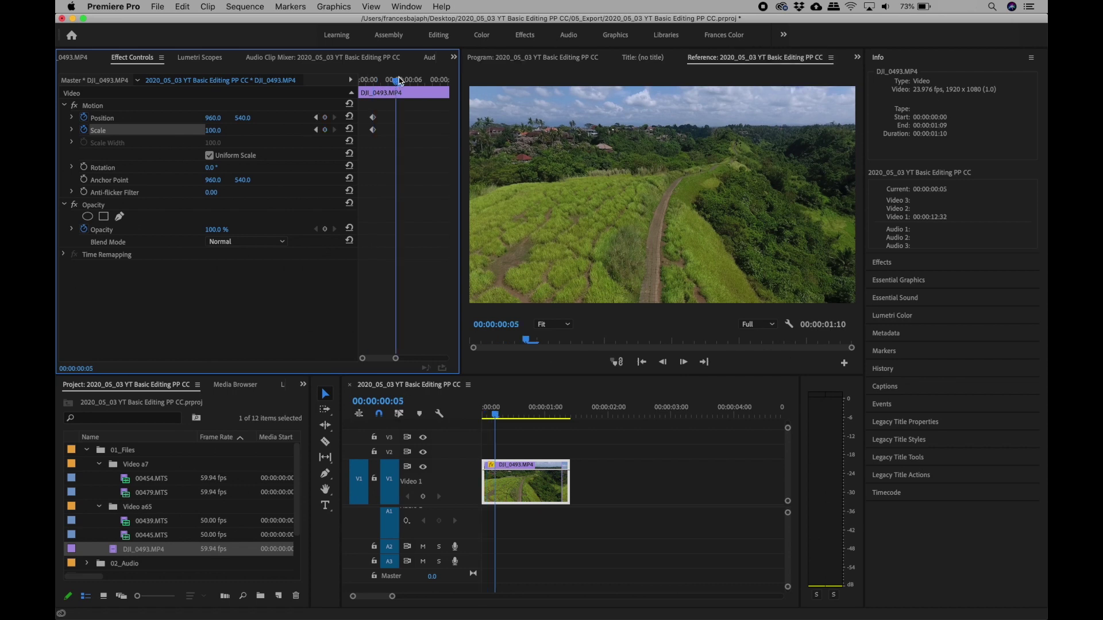
click(380, 79)
drag(380, 80, 410, 80)
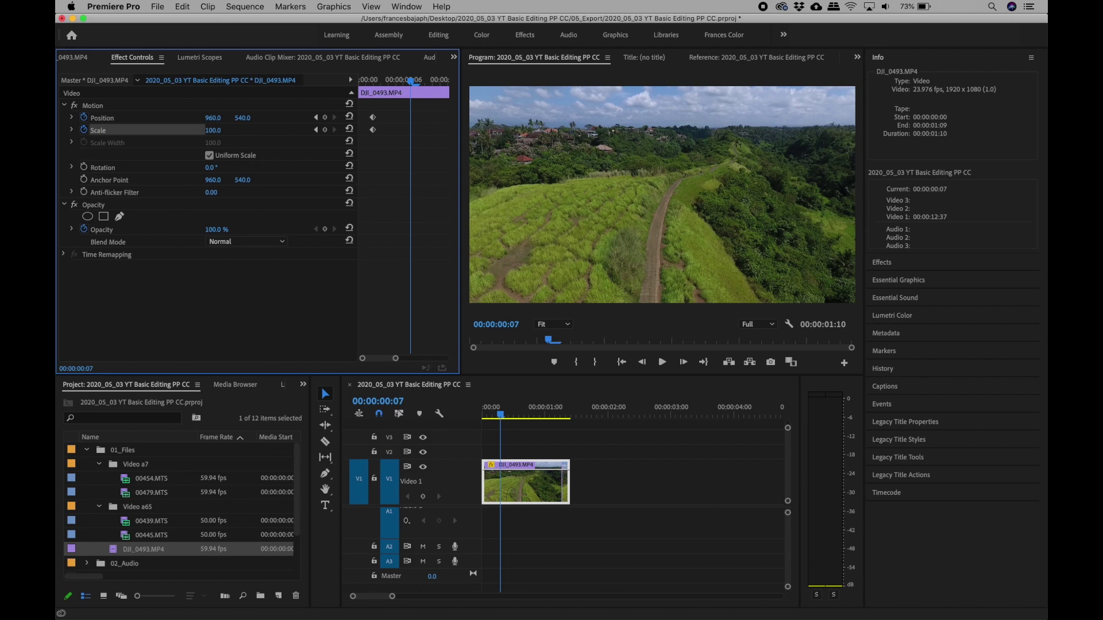
drag(220, 131, 244, 131)
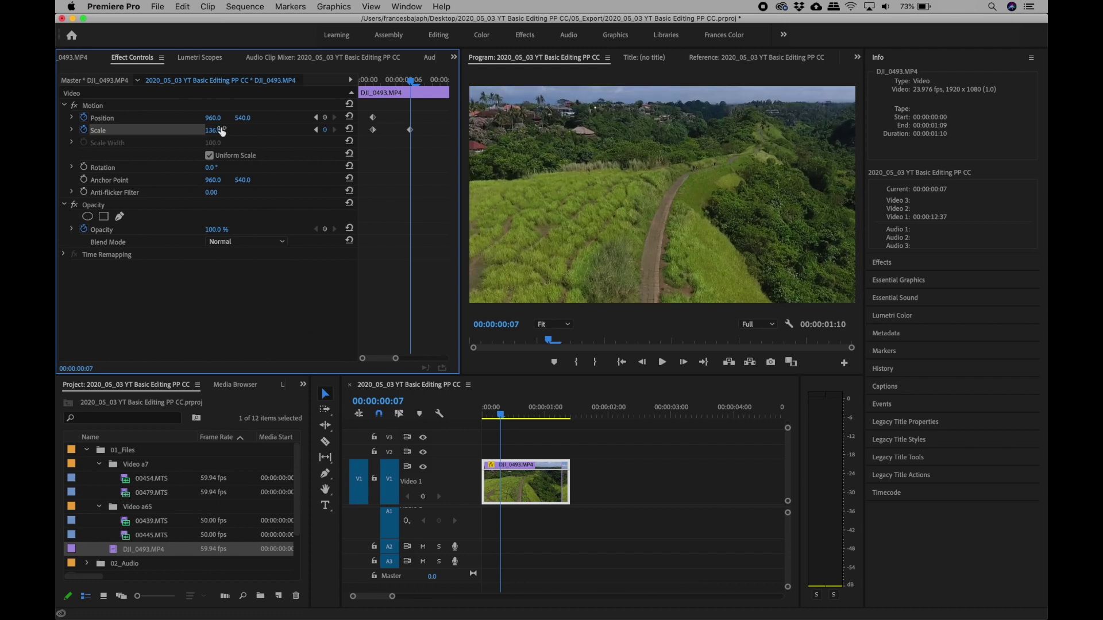
click(325, 118)
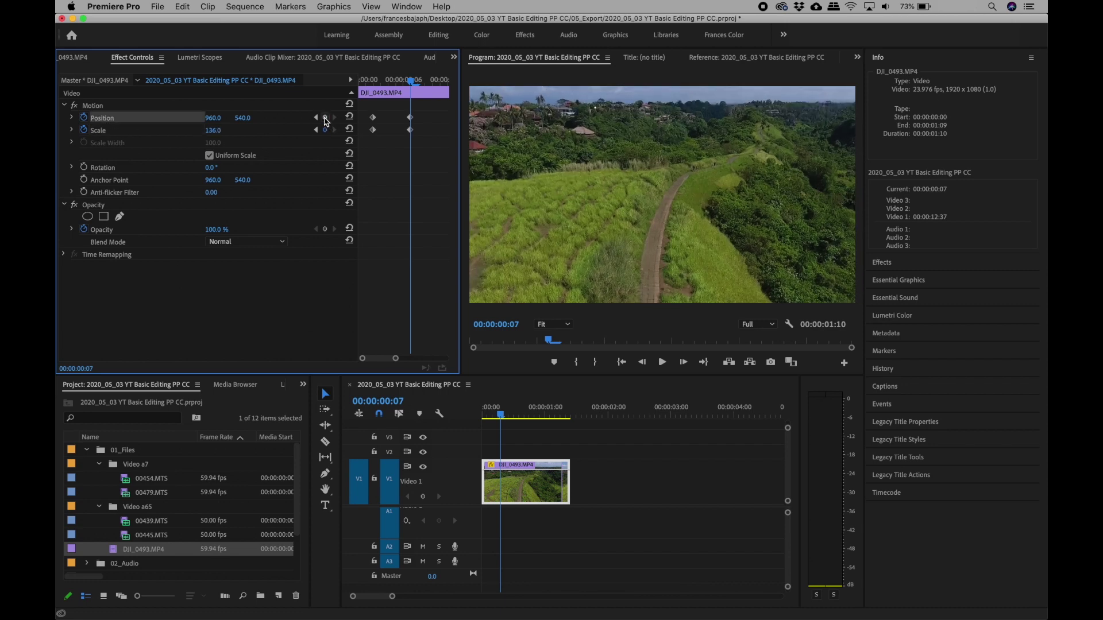
Play the keyframed zoom from the start of the sequence.
drag(410, 79, 377, 82)
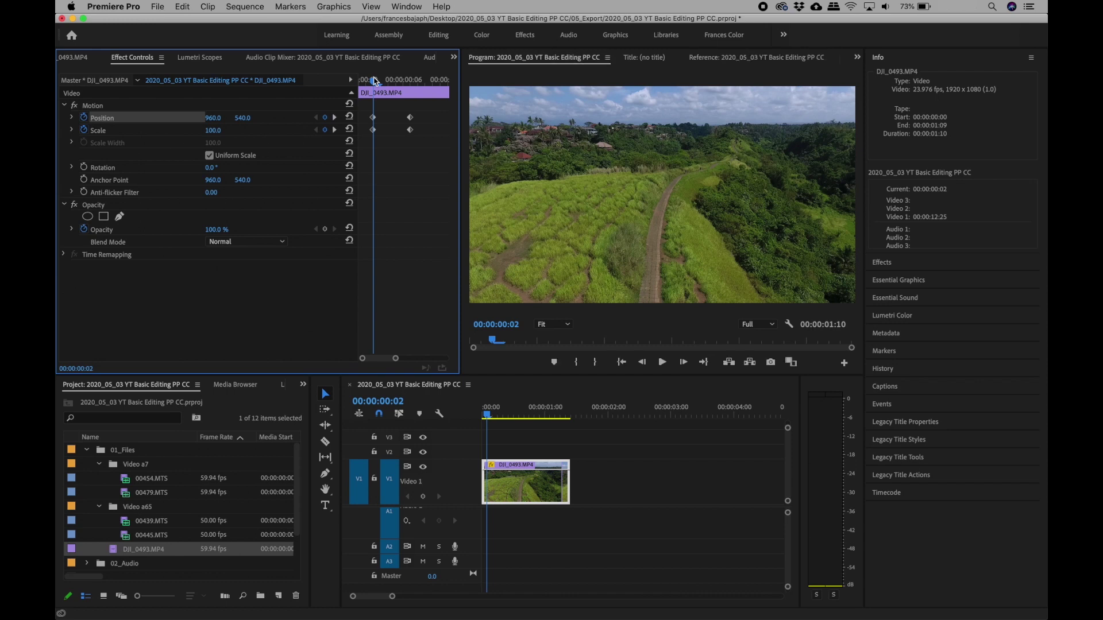
key(space)
drag(374, 81, 342, 89)
key(space)
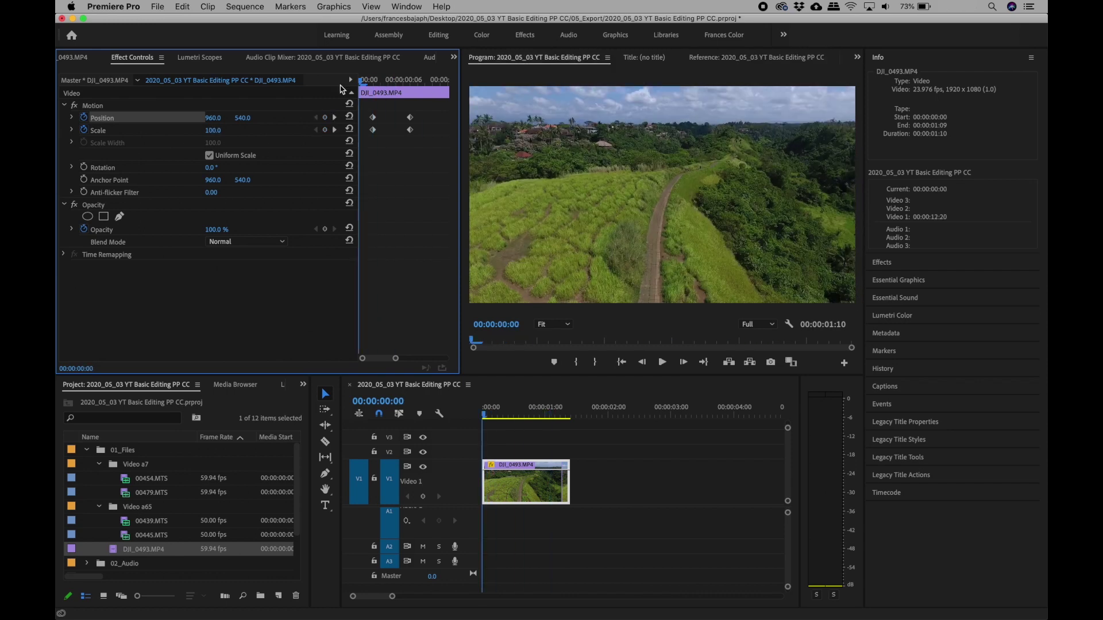
key(space)
Move the first pair of Position and Scale keyframes to the clip's start and the second pair to its end.
drag(366, 102, 341, 132)
drag(393, 101, 574, 118)
drag(395, 359, 519, 350)
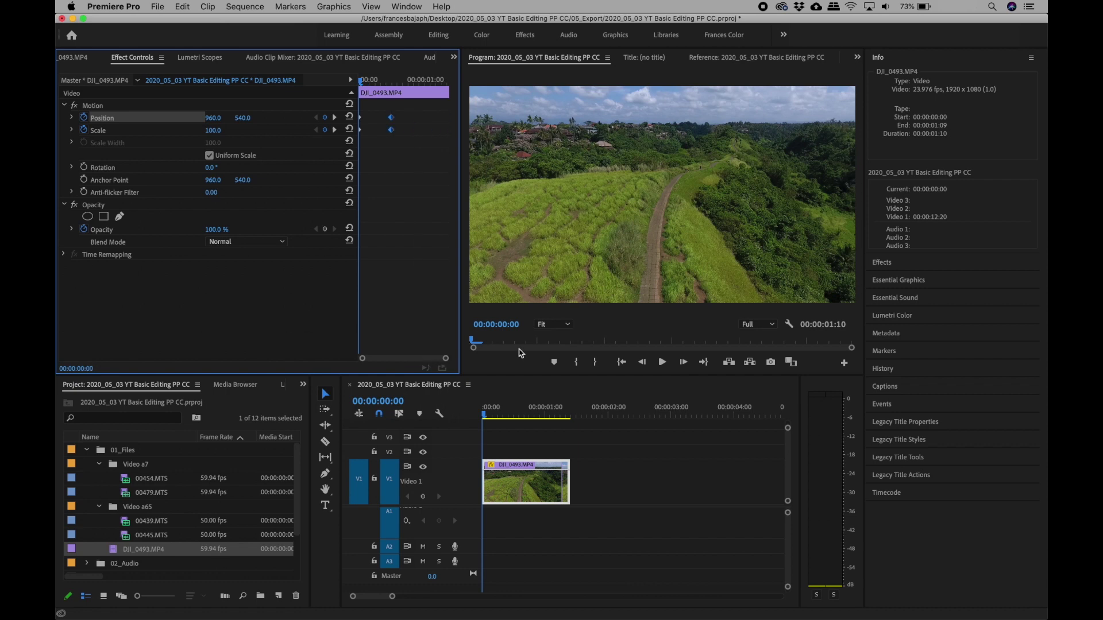
drag(393, 129, 556, 136)
Play the clip with the repositioned keyframes and return the playhead to 00:00:00:00.
key(space)
key(space)
key(space)
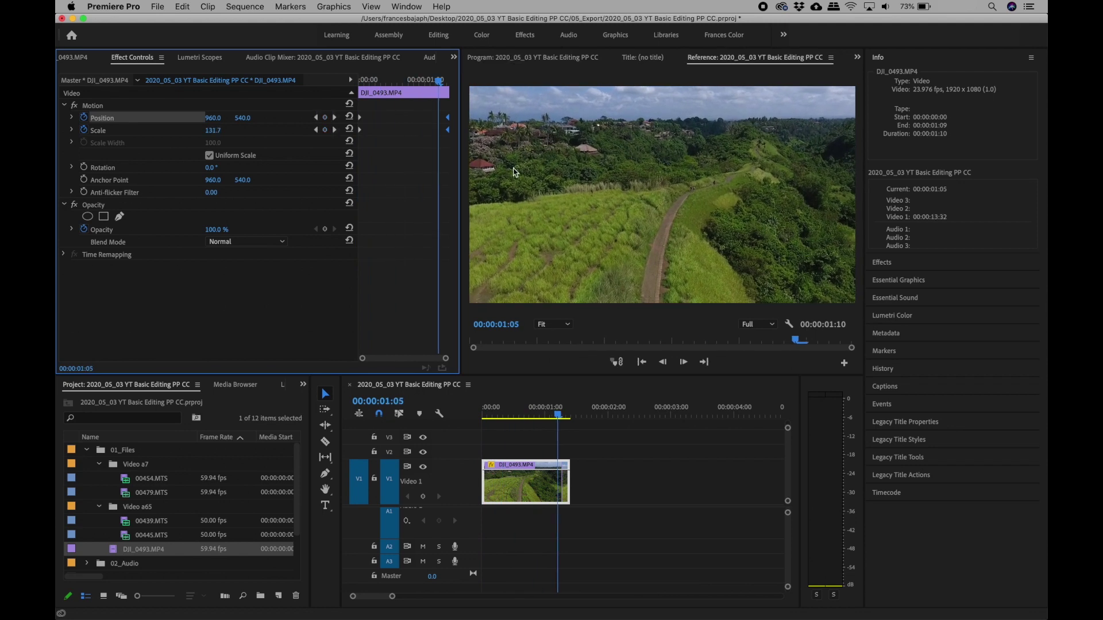
drag(507, 414, 482, 415)
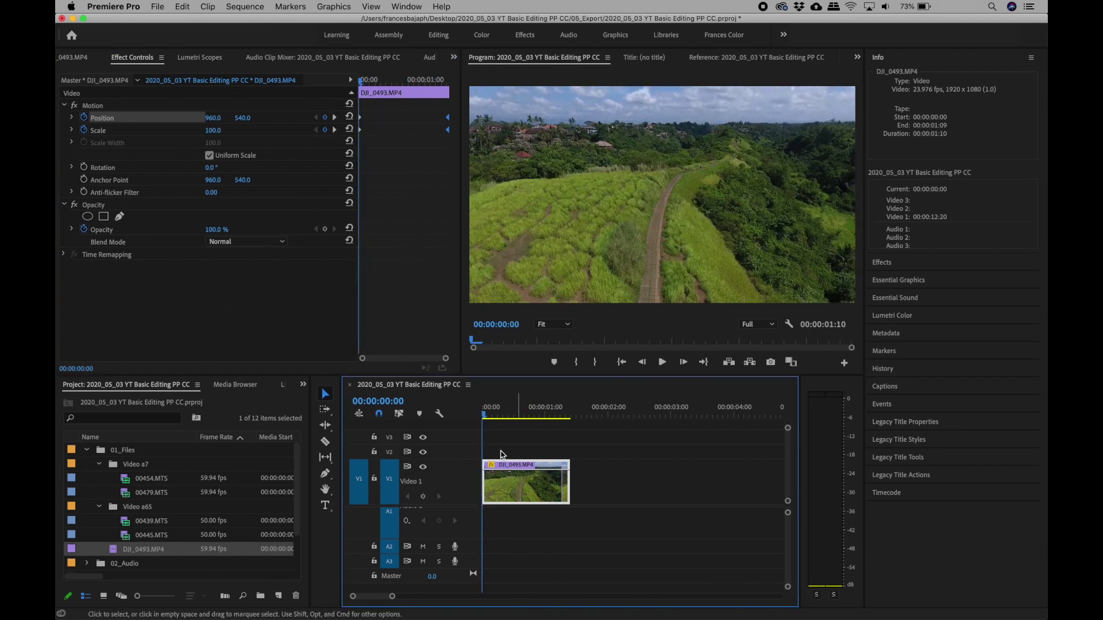
Set the speed of the DJI_0493.MP4 clip on V1 to 40%.
right_click(513, 488)
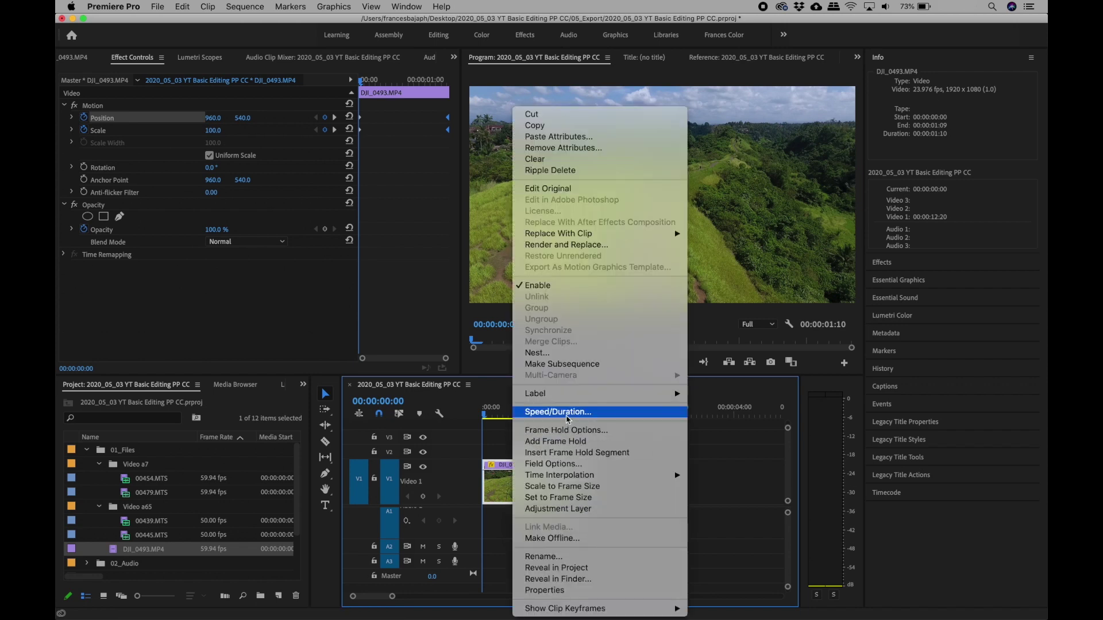
click(557, 412)
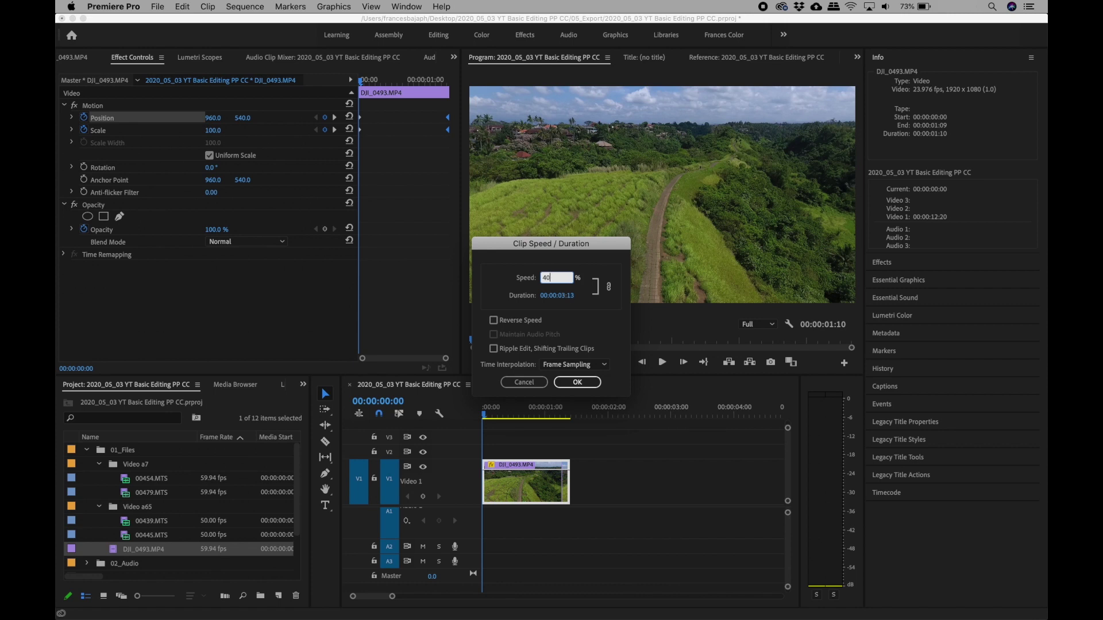
text(40)
key(Return)
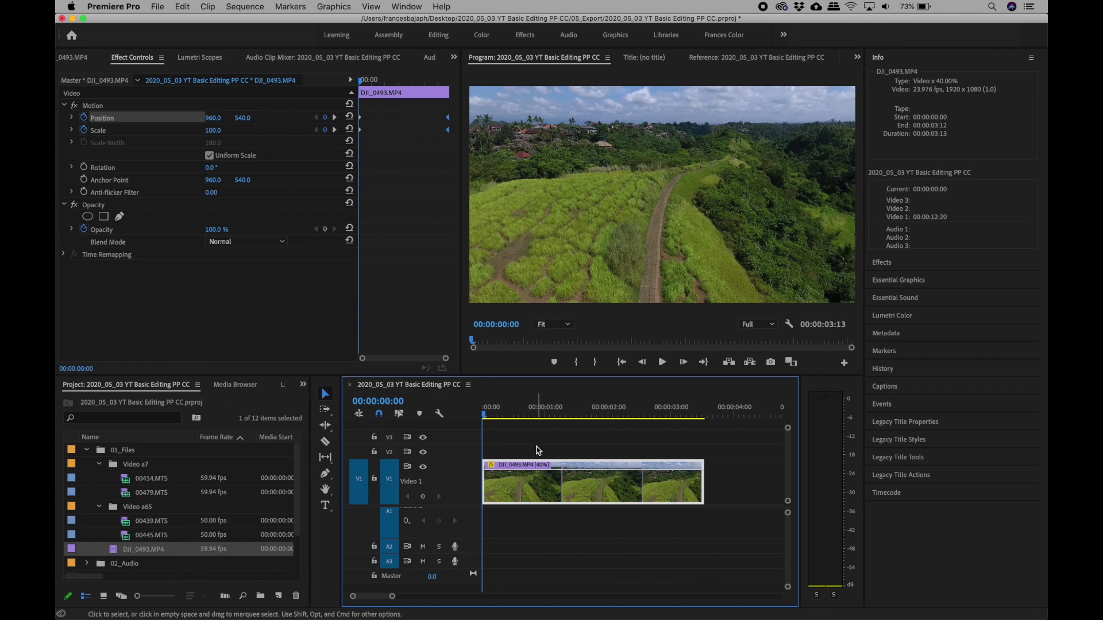
Play the slowed-down clip from the start and return the playhead to 00:00:00:00.
drag(490, 411, 445, 457)
key(space)
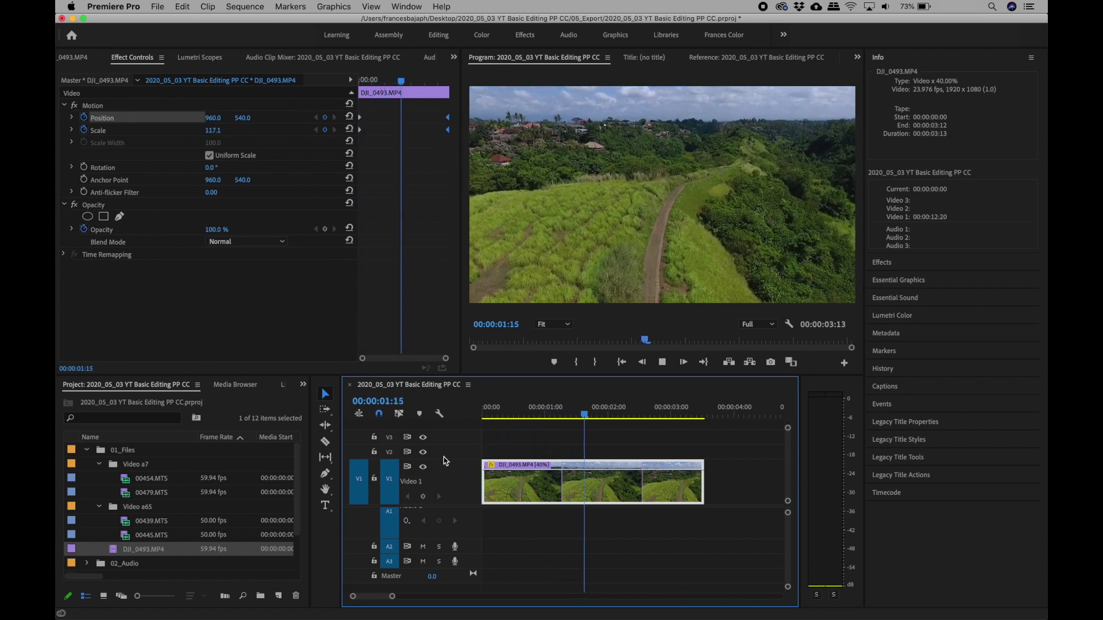
key(space)
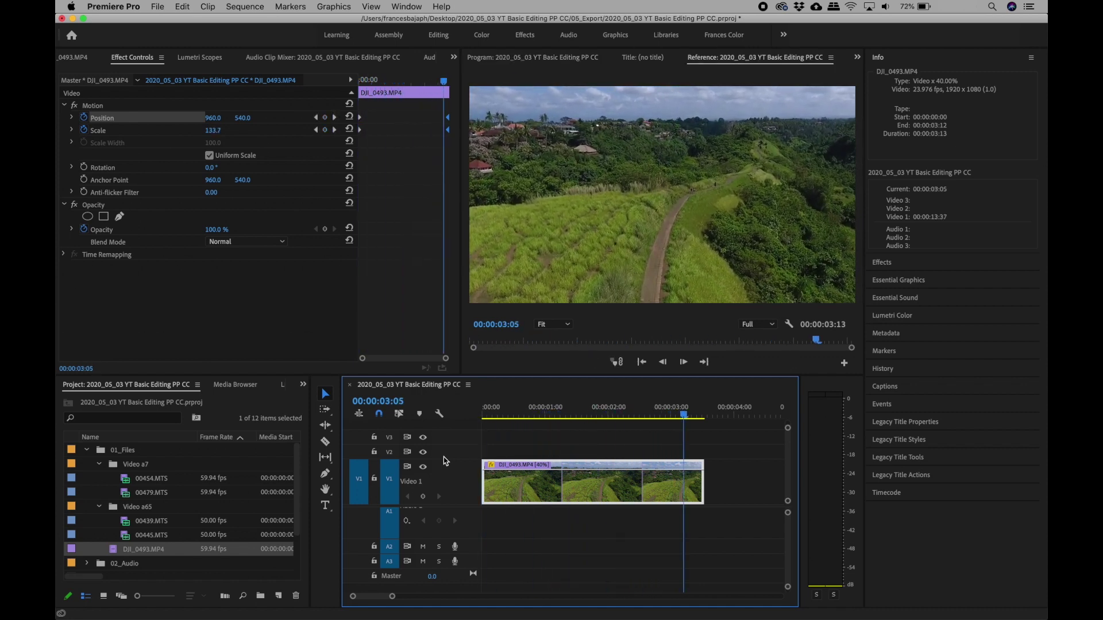
drag(551, 411, 457, 415)
key(space)
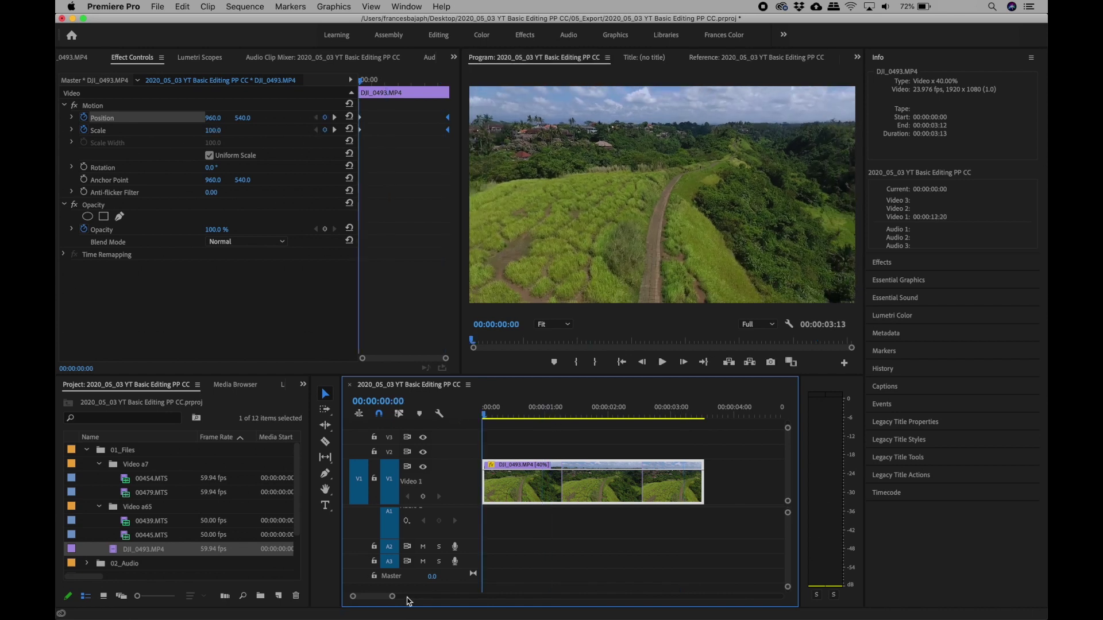
Look through the Effects, Essential Graphics, Essential Sound and Lumetri Color features.
drag(393, 597, 443, 599)
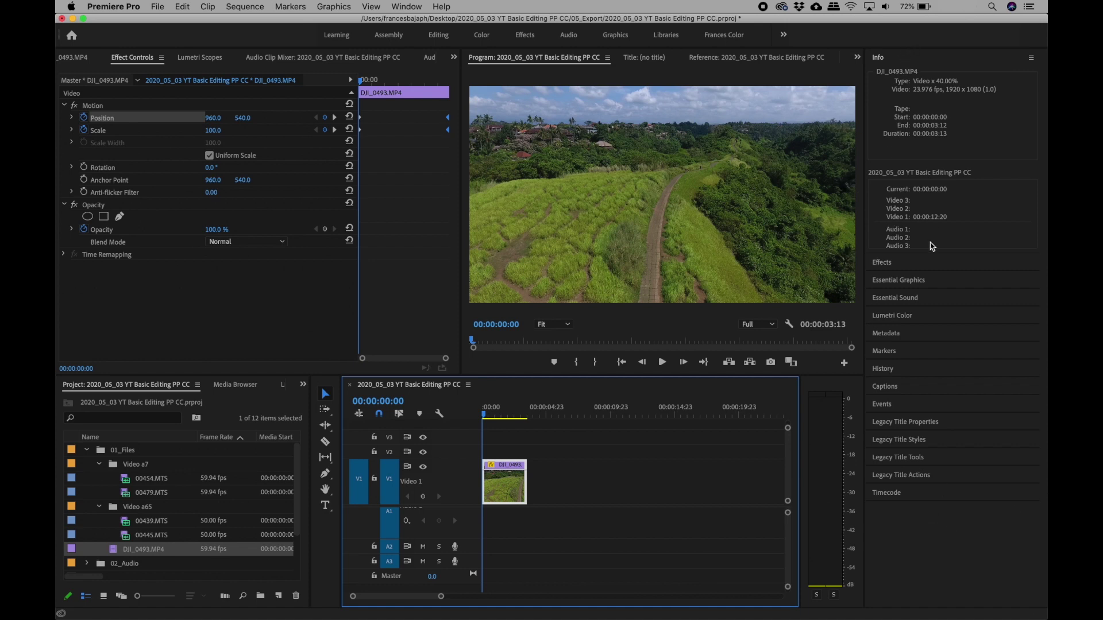
click(926, 264)
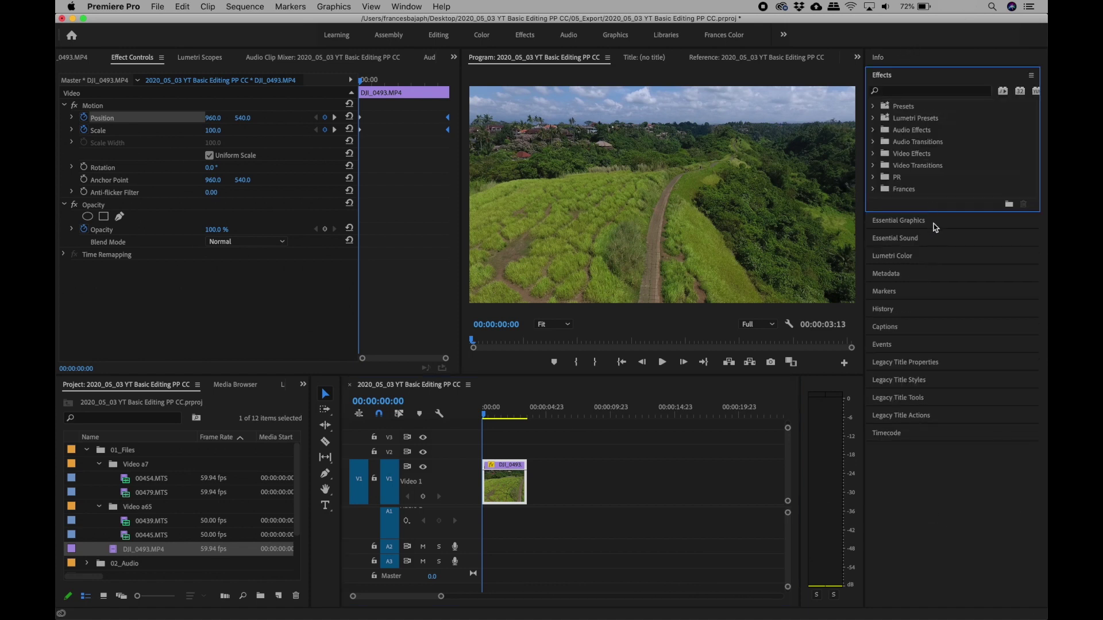
click(935, 223)
click(942, 494)
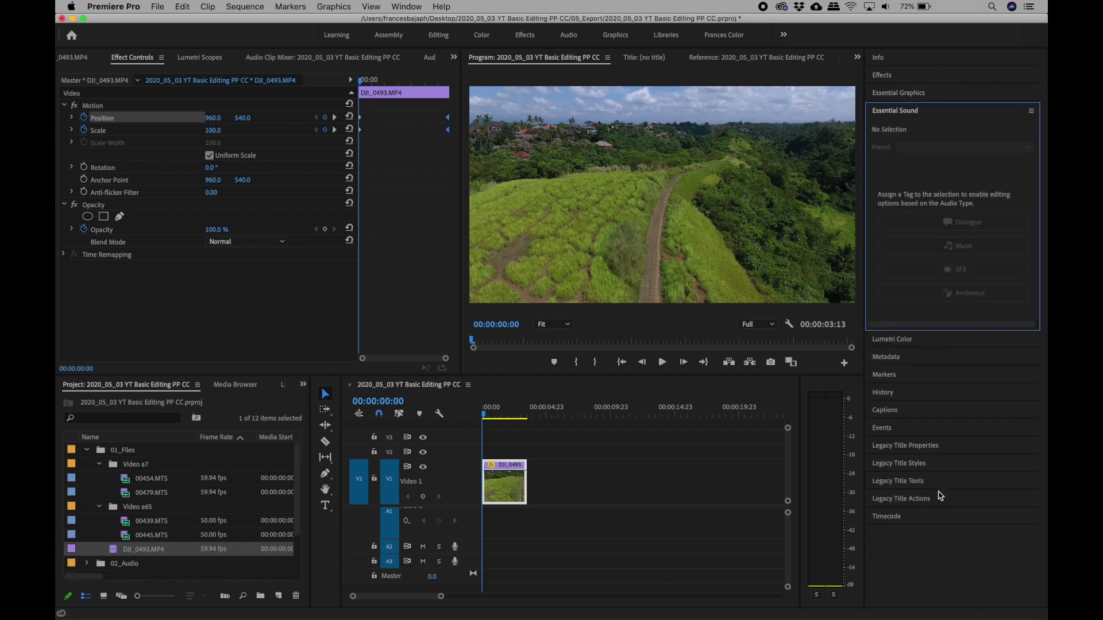
click(938, 341)
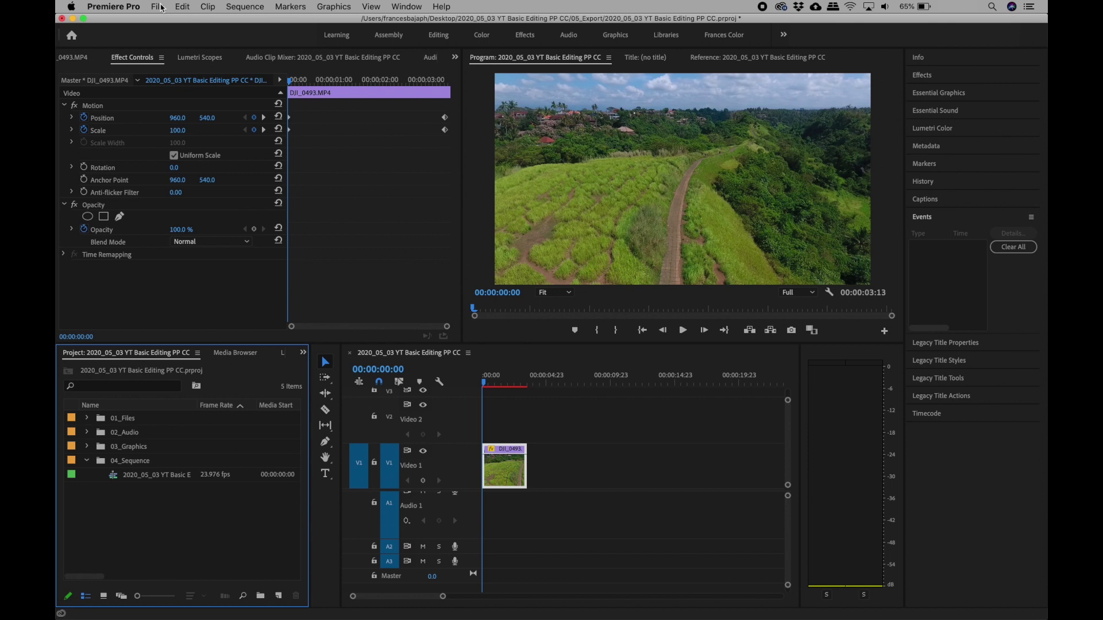
Create a legacy title named My Bali Travel with the default 1920 × 1080, 23.976 fps settings.
click(160, 9)
mouse_move(172, 23)
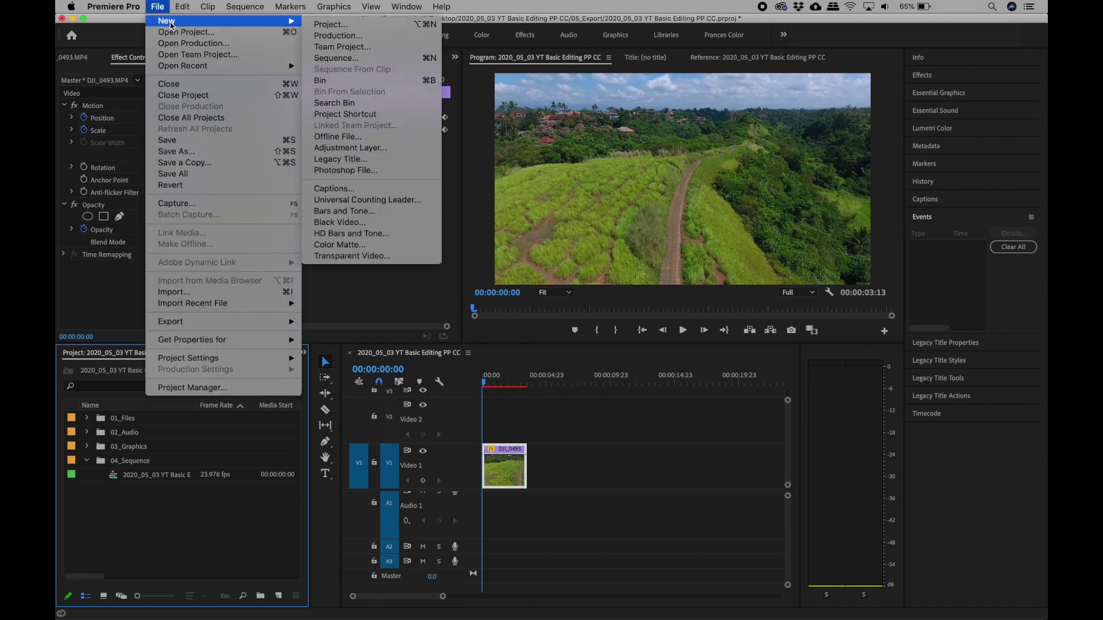
click(379, 160)
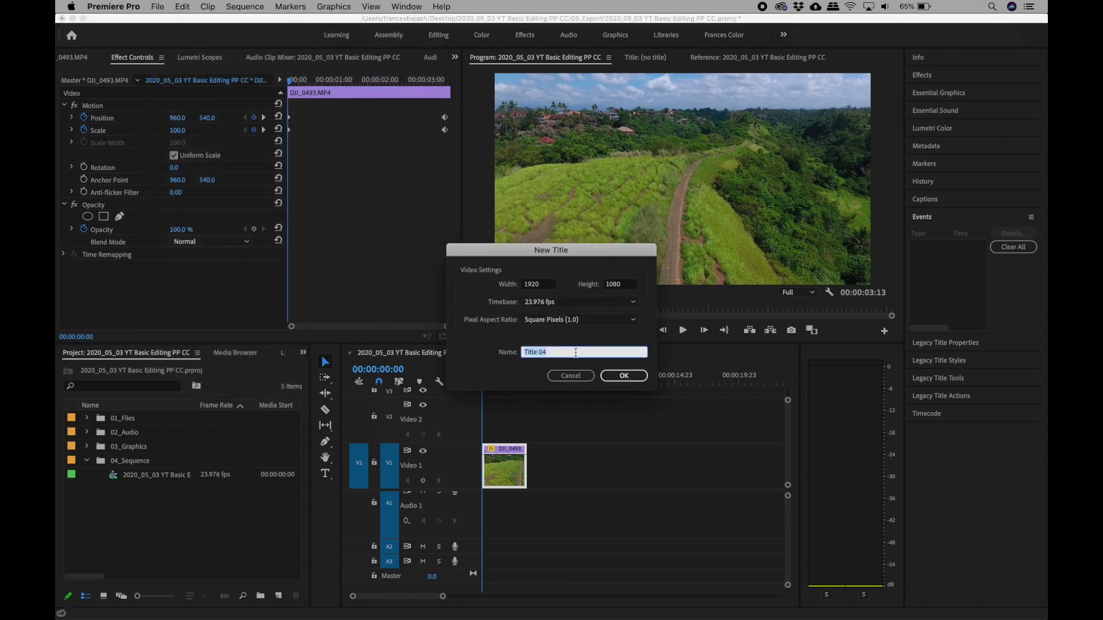
text(My Bali Travel)
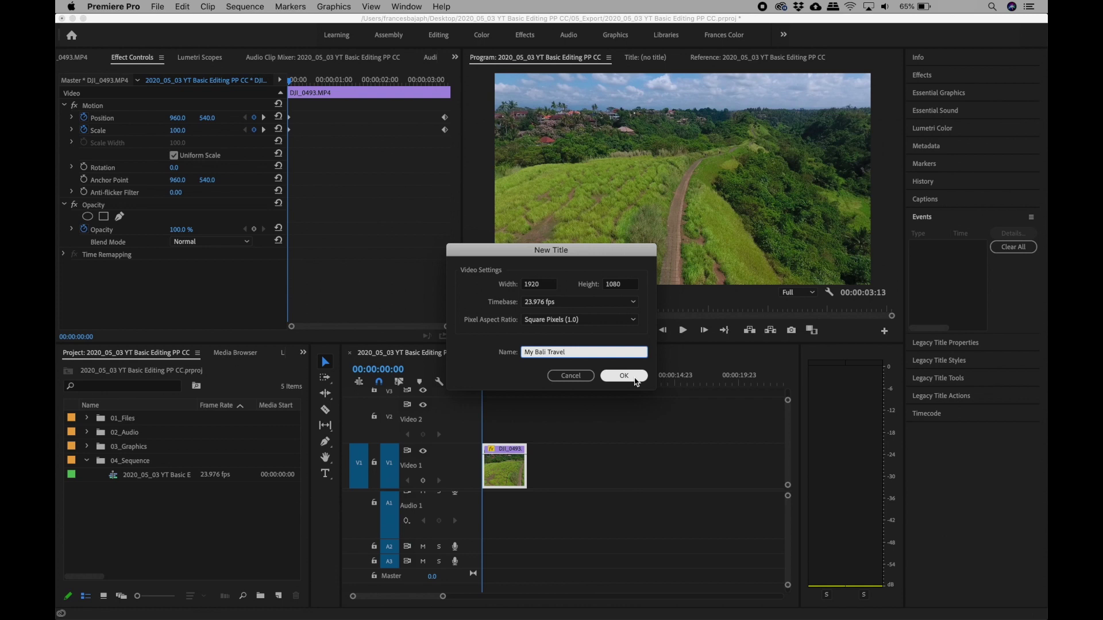
click(624, 376)
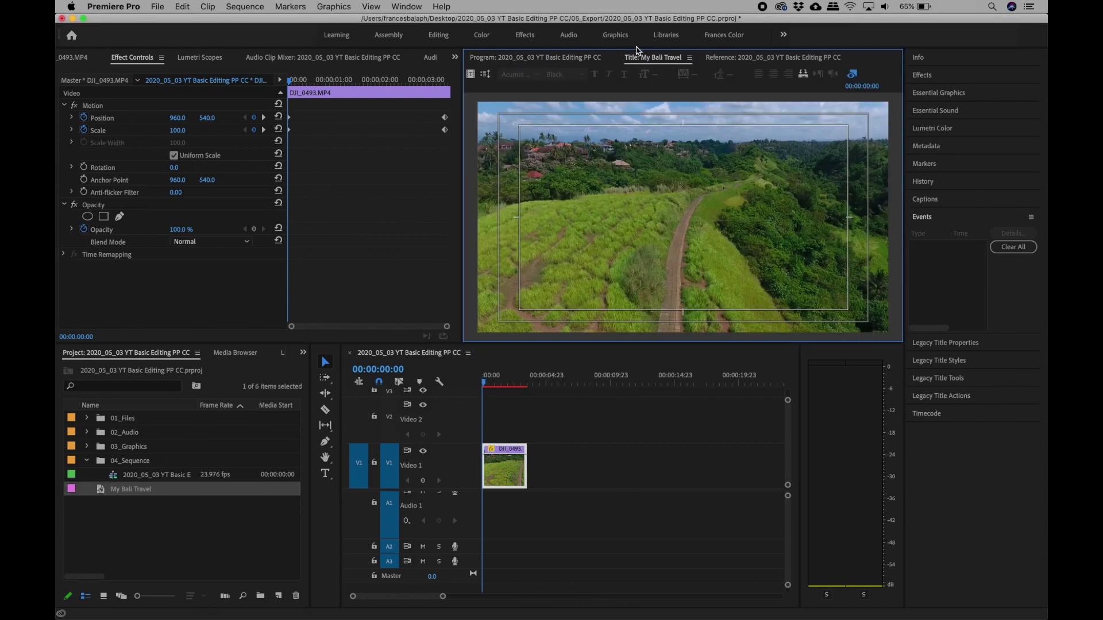
Add the text "My Bali Travel" near the middle of the title frame, keeping the Acumin Pro Black font.
click(601, 214)
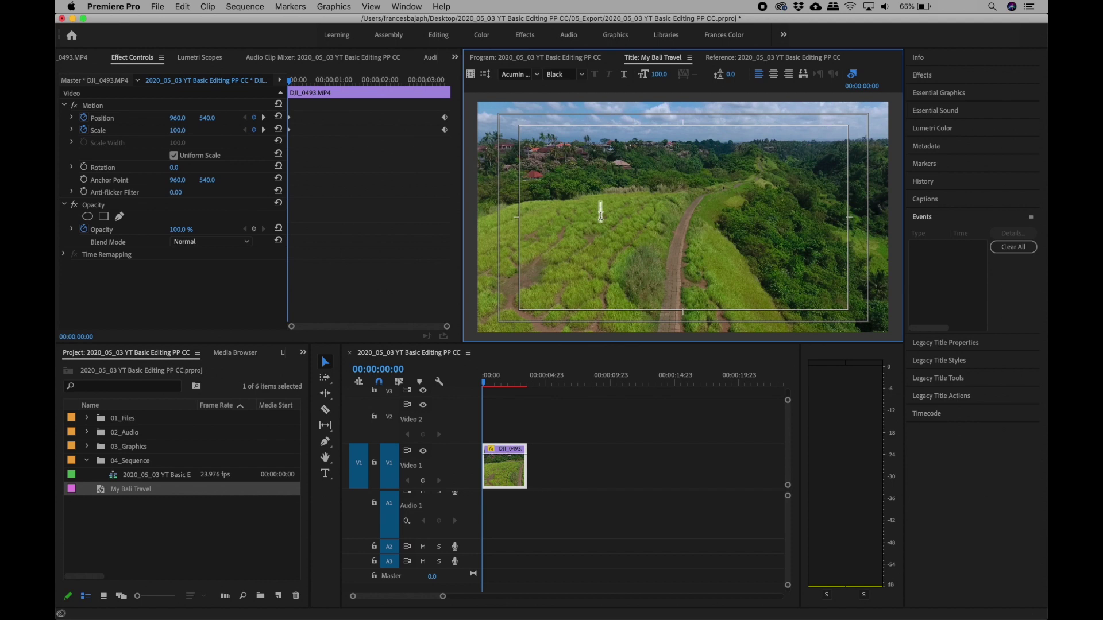
text(My Bali Travel)
click(538, 78)
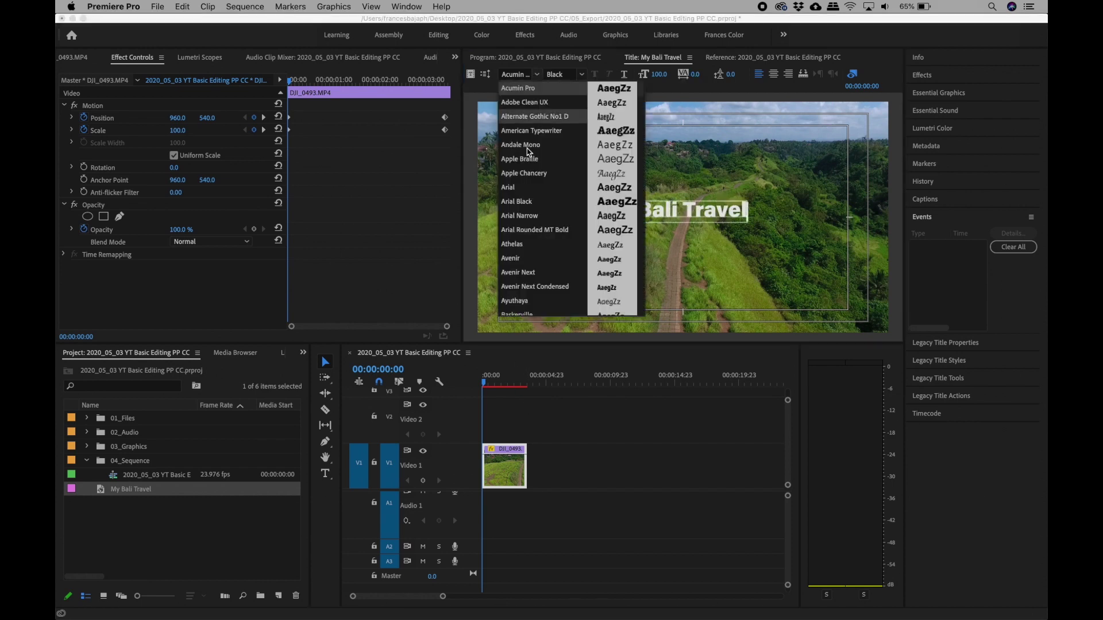
click(537, 80)
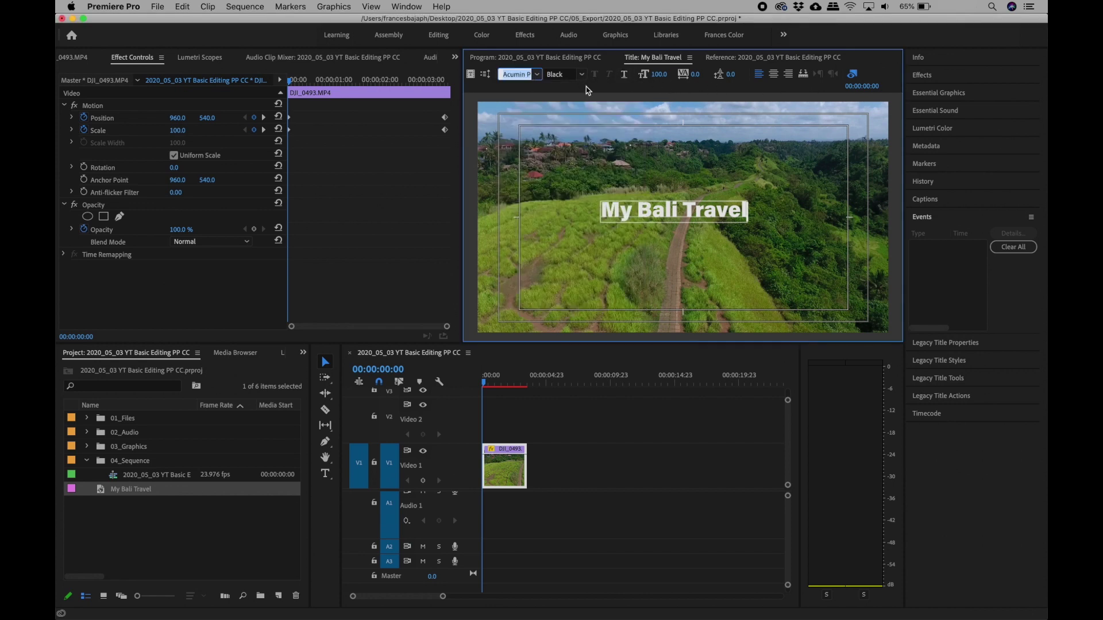
click(524, 438)
Place the My Bali Travel title on V2, trimmed to the length of the clip below, and play it from the start.
click(102, 493)
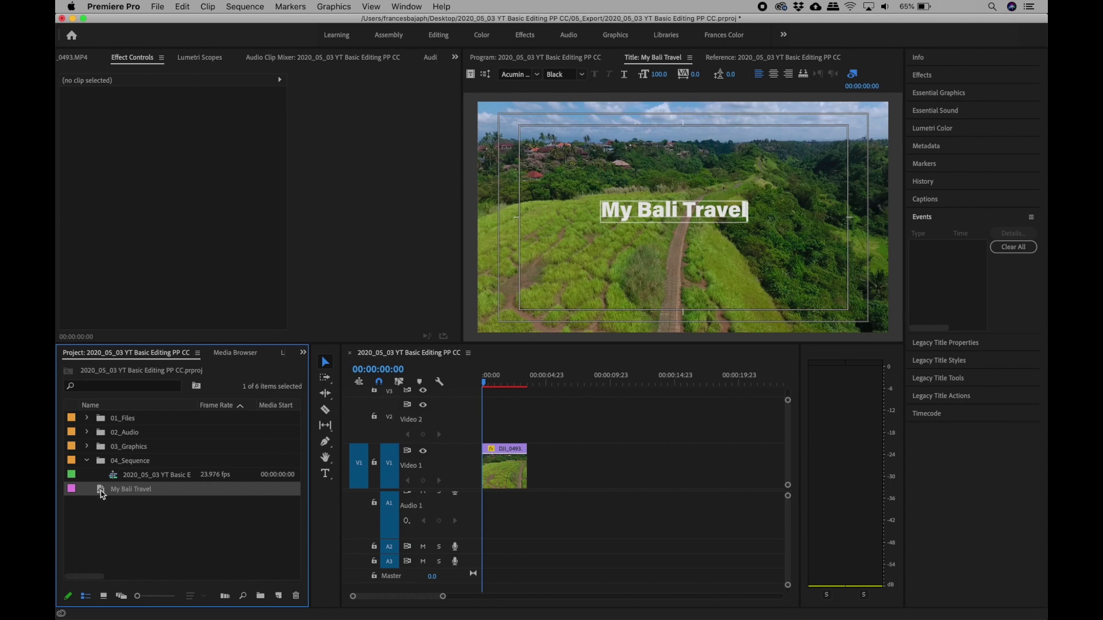
drag(127, 510, 478, 427)
mouse_move(486, 382)
mouse_down()
mouse_move(510, 382)
mouse_move(520, 422)
mouse_move(566, 422)
mouse_move(548, 471)
mouse_move(514, 379)
mouse_move(539, 379)
mouse_move(486, 381)
mouse_up()
drag(560, 453, 478, 385)
drag(543, 420, 679, 419)
drag(532, 386, 471, 404)
drag(683, 412, 533, 420)
key(space)
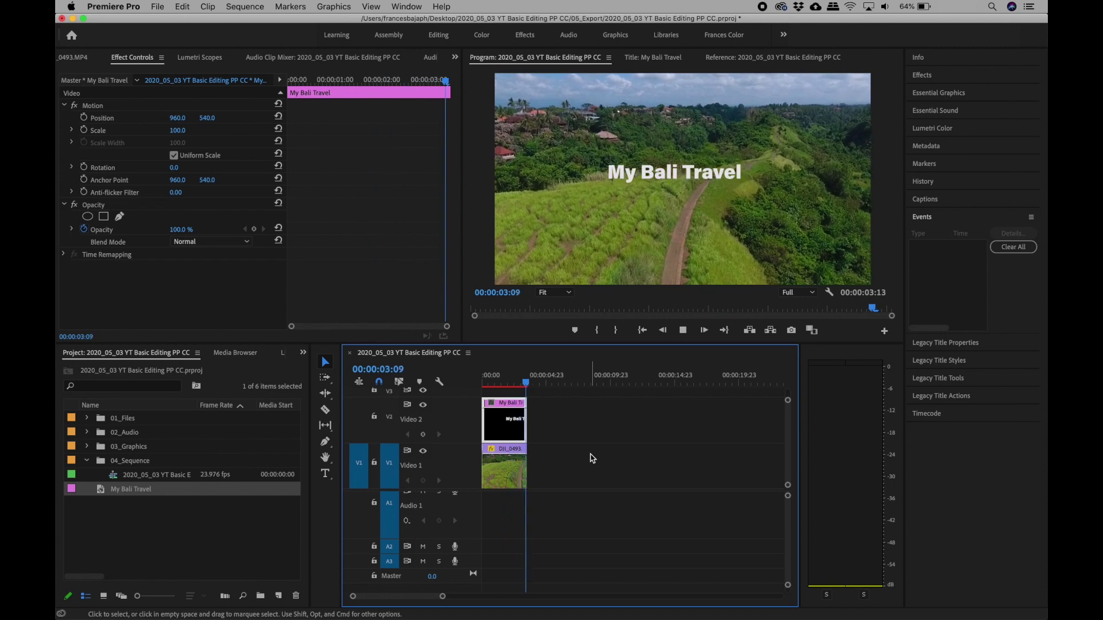
drag(501, 381, 428, 379)
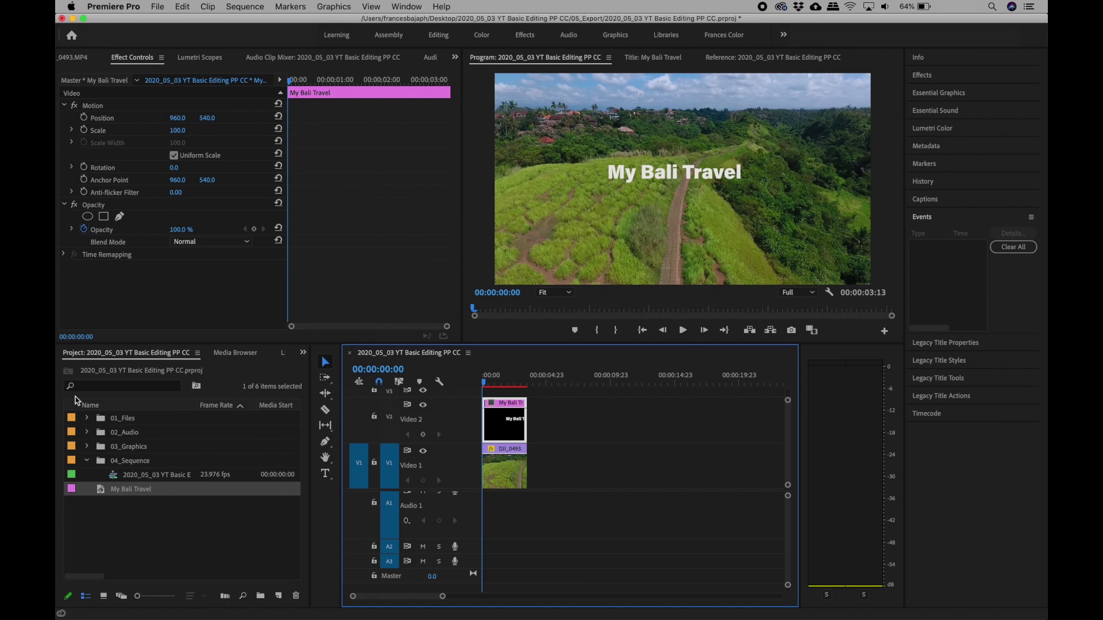
Open 00454.MTS from the Video a7 bin inside 01_Files in the Source Monitor.
click(87, 418)
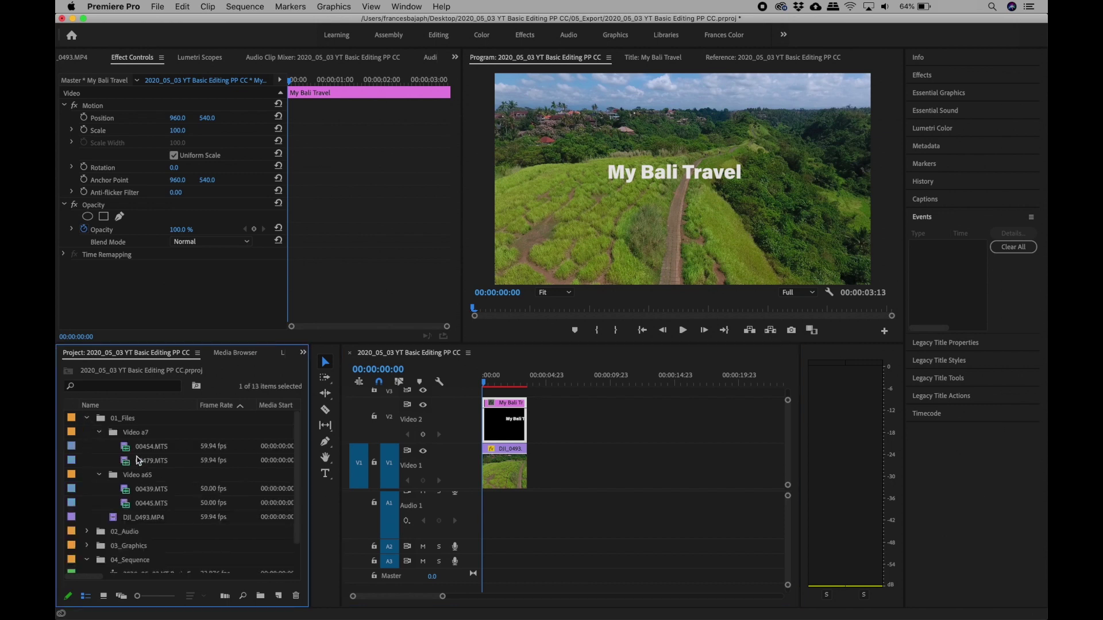
click(127, 448)
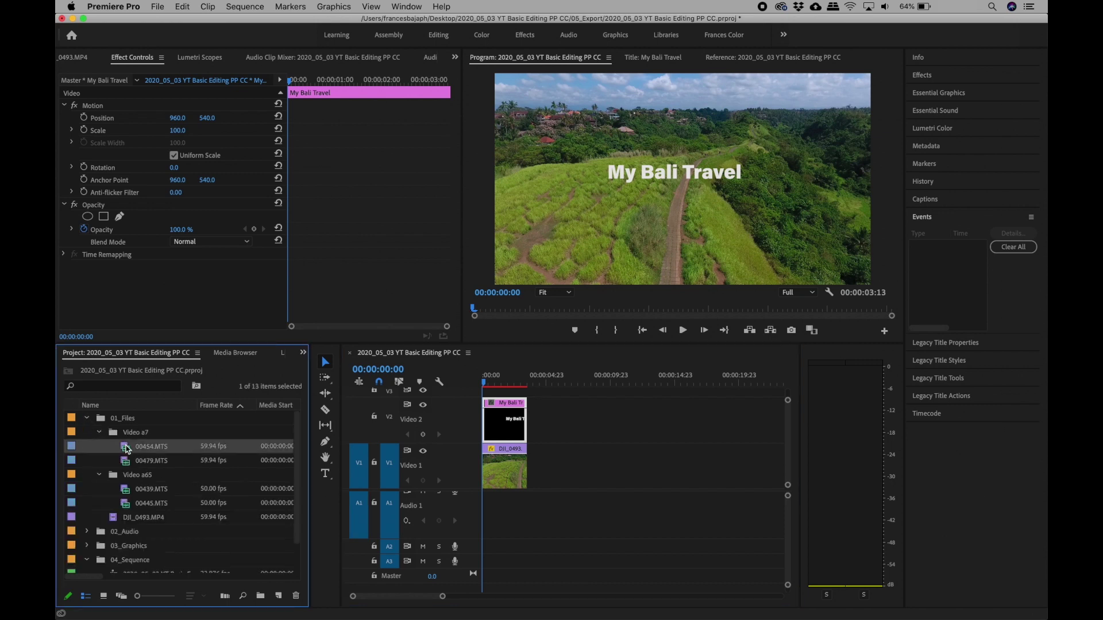
double_click(128, 449)
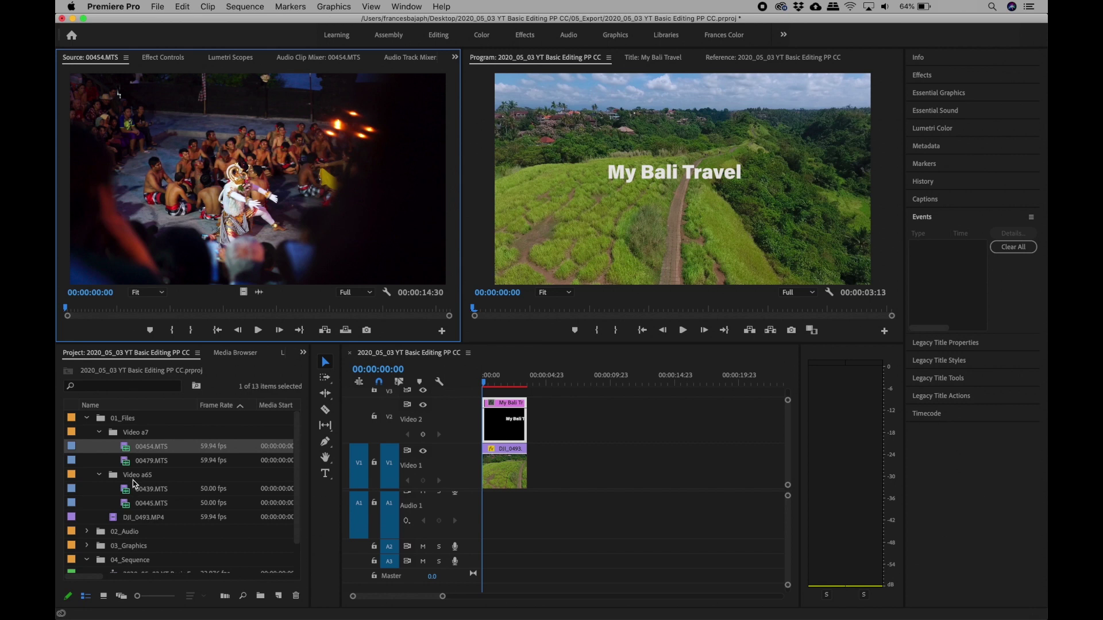
Preview 00479.MTS and 00445.MTS in the Source Monitor, and place 00445.MTS with its audio directly after DJI_0493.MP4 on V1.
double_click(127, 461)
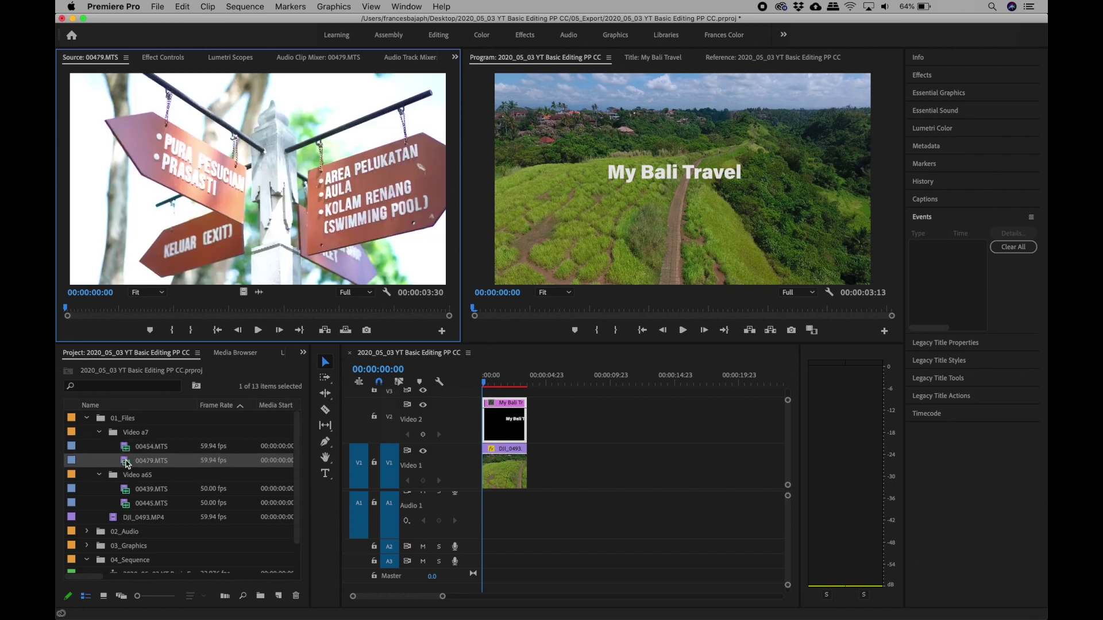
double_click(129, 503)
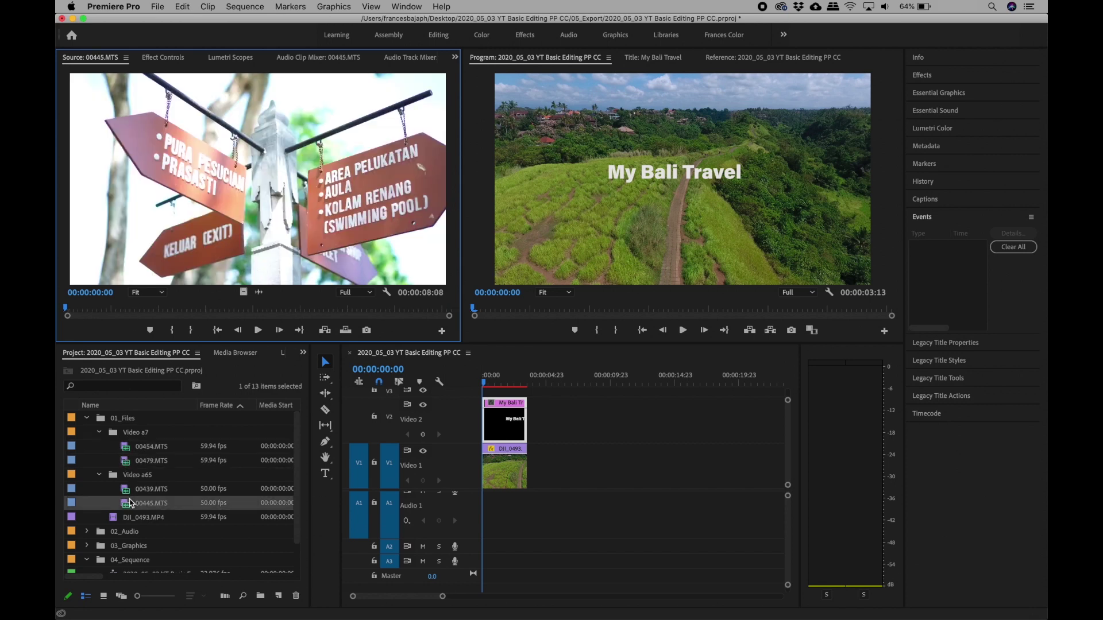
drag(127, 509, 539, 480)
click(530, 378)
mouse_move(531, 378)
mouse_down()
mouse_move(556, 379)
mouse_move(517, 382)
mouse_up()
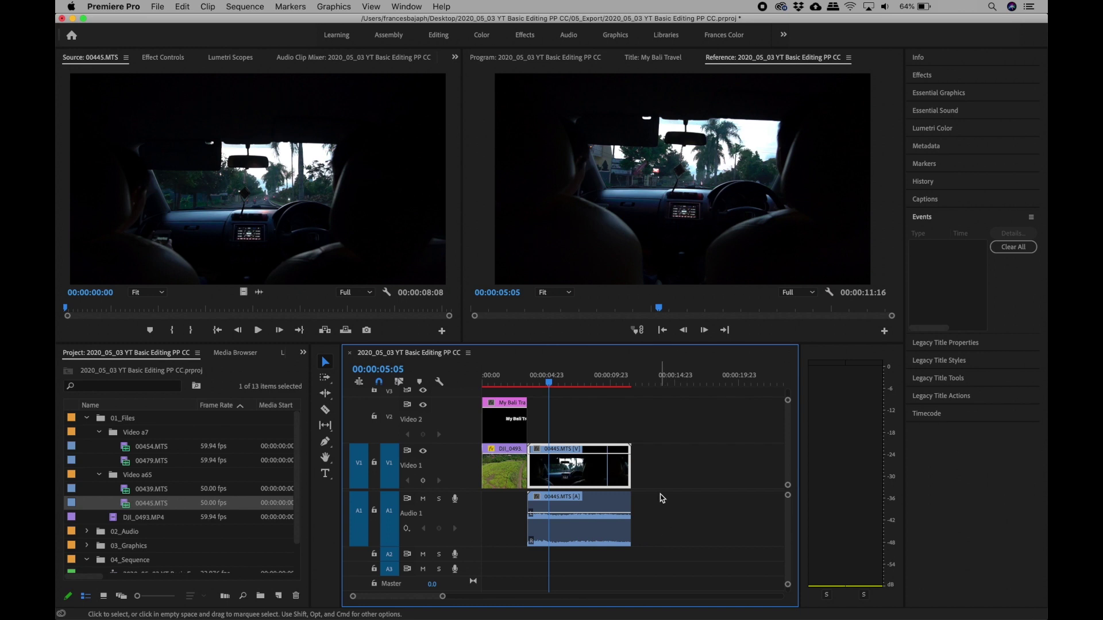
Cut 00445.MTS on the timeline at 00:00:06:15 and 00:00:08:17, deleting the video and audio outside that range.
drag(550, 384, 567, 381)
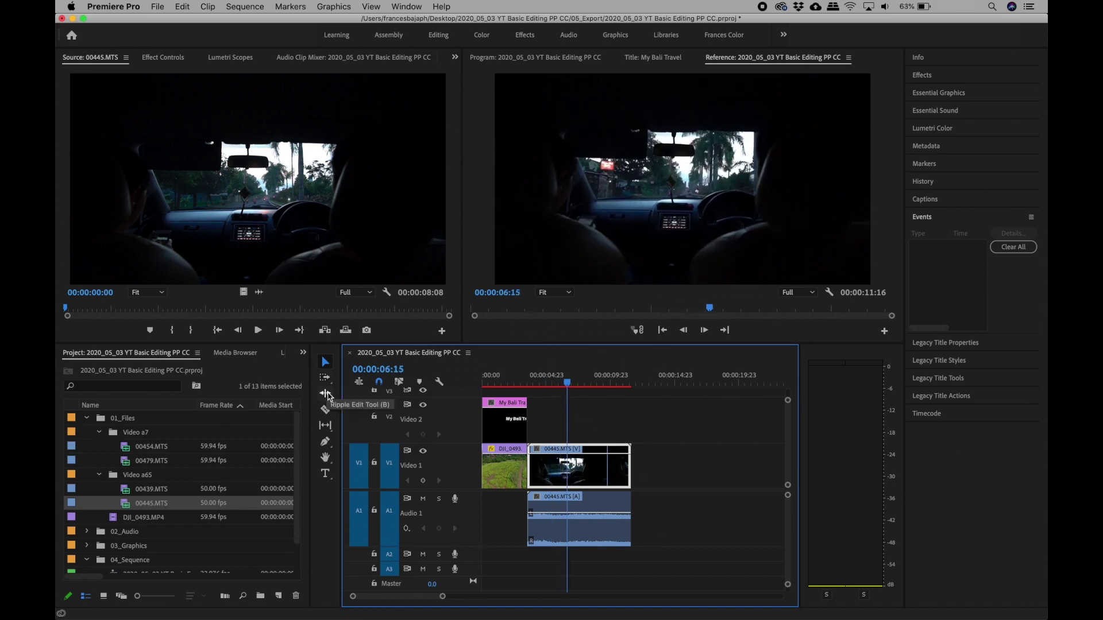
click(325, 410)
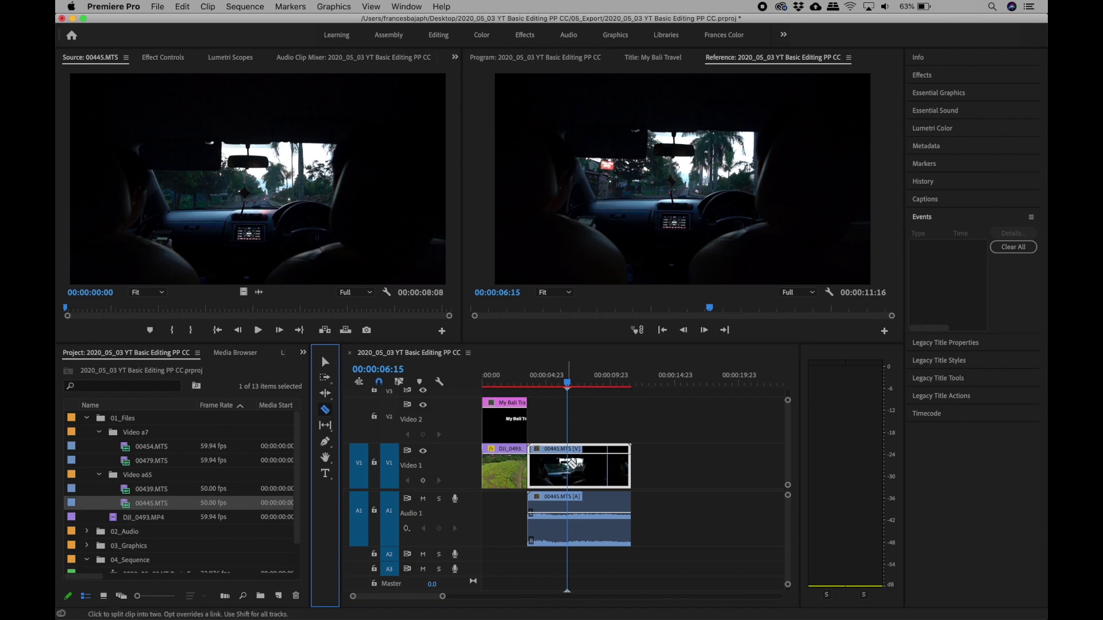
click(568, 462)
click(567, 504)
drag(545, 418, 543, 536)
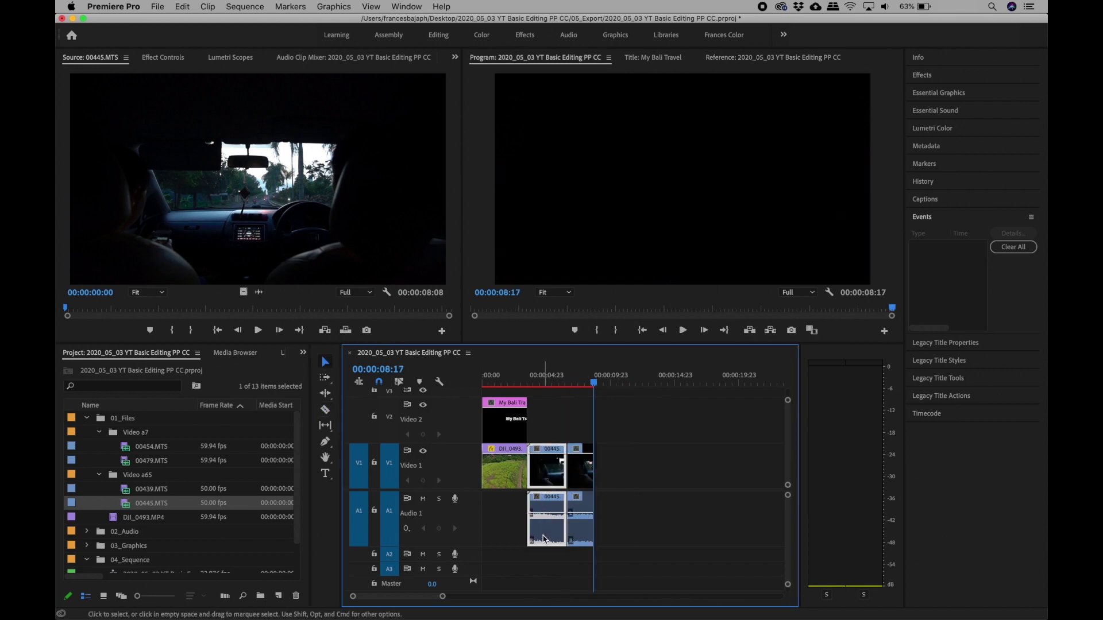
key(Delete)
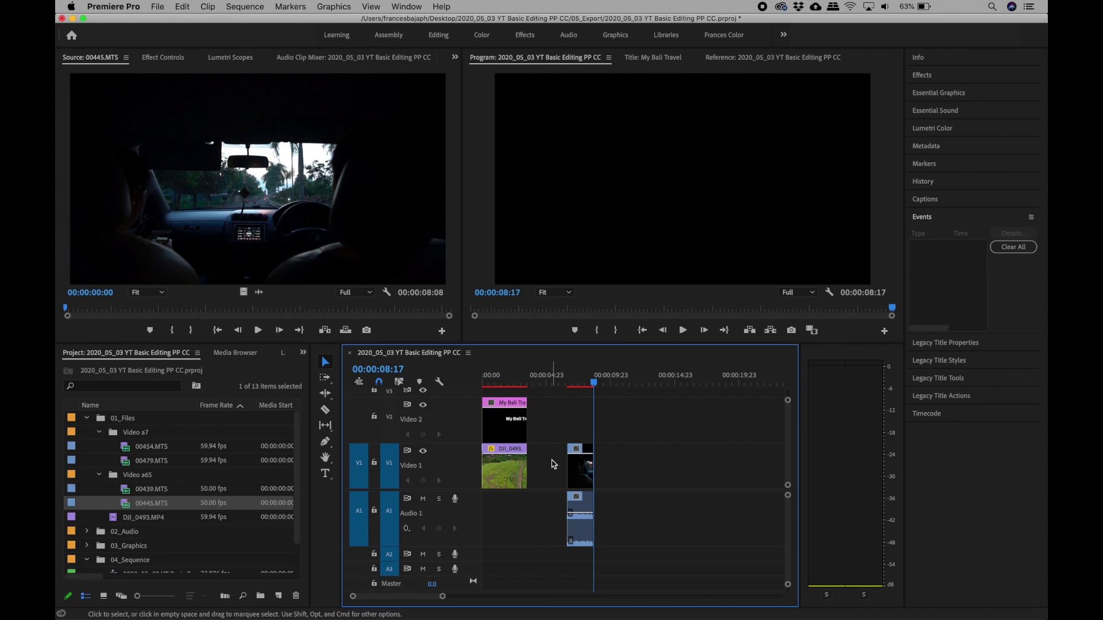
Close the gap by moving the remaining 00445.MTS video and audio against the end of DJI_0493.MP4, and play across the cut.
drag(556, 435, 593, 549)
drag(580, 467, 543, 469)
drag(527, 375, 518, 377)
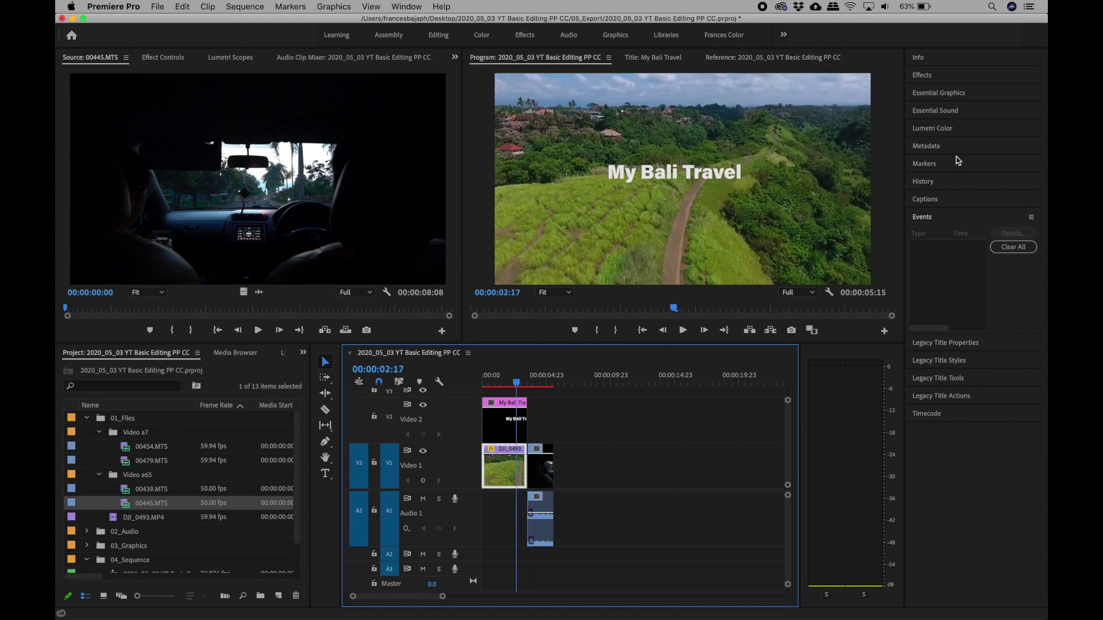
Apply the default Cross Dissolve transition between DJI_0493.MP4 and 00445.MTS on V1, and play it back.
click(969, 77)
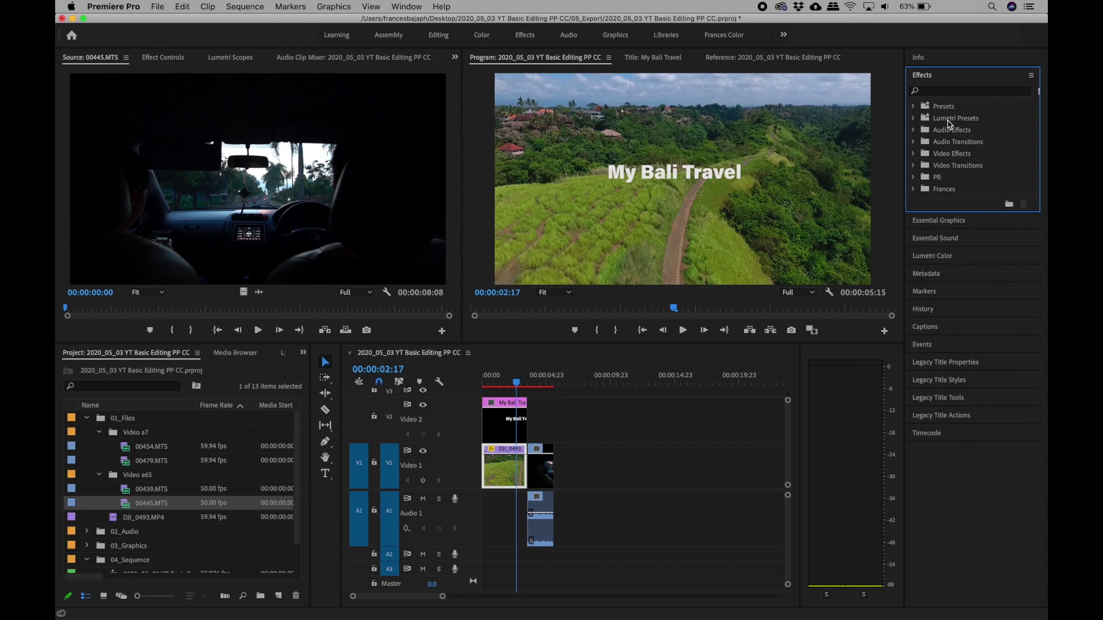
drag(442, 596, 413, 599)
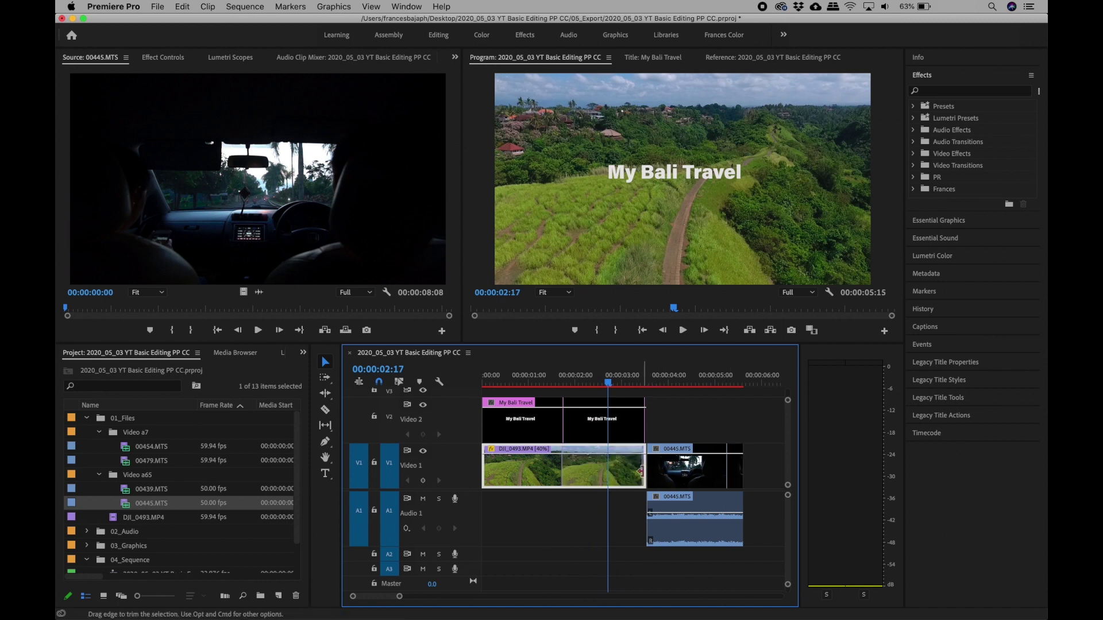
right_click(642, 473)
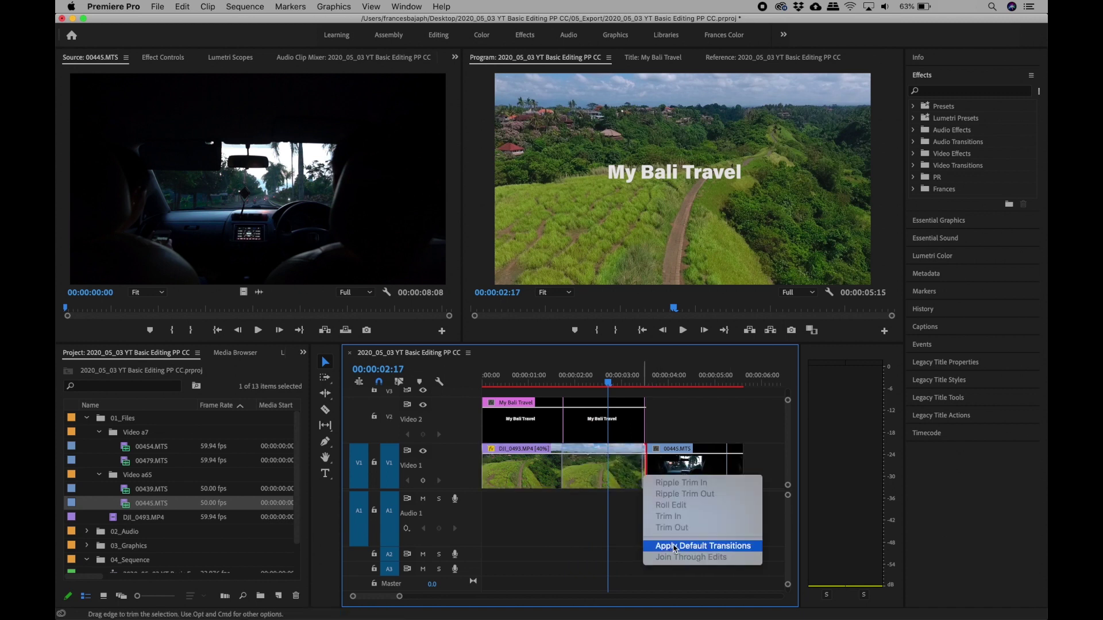
click(675, 546)
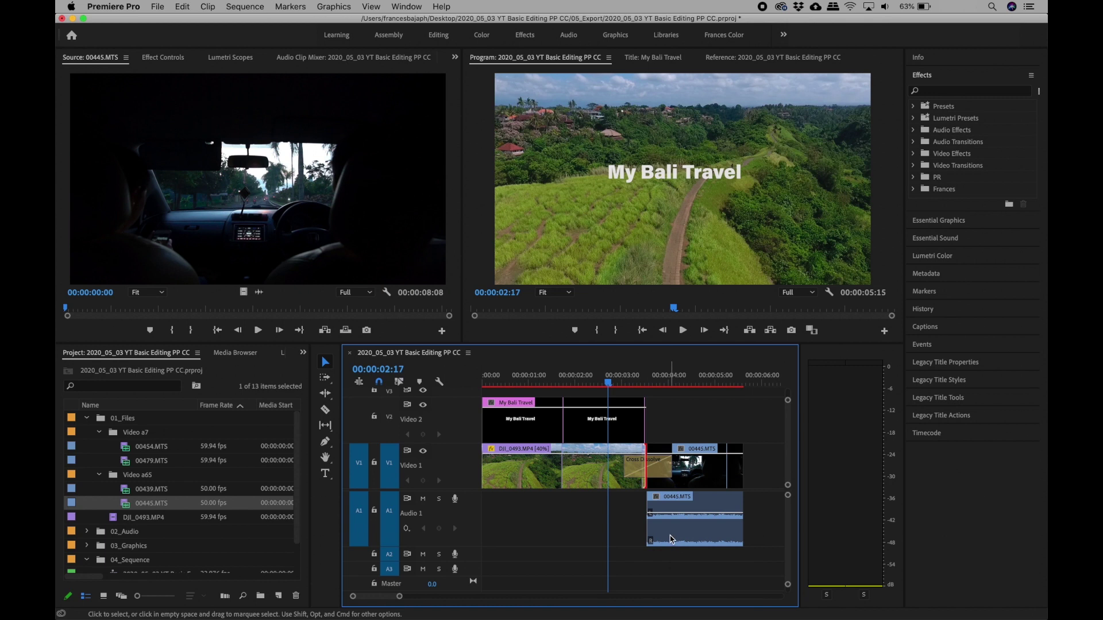
drag(611, 382, 607, 381)
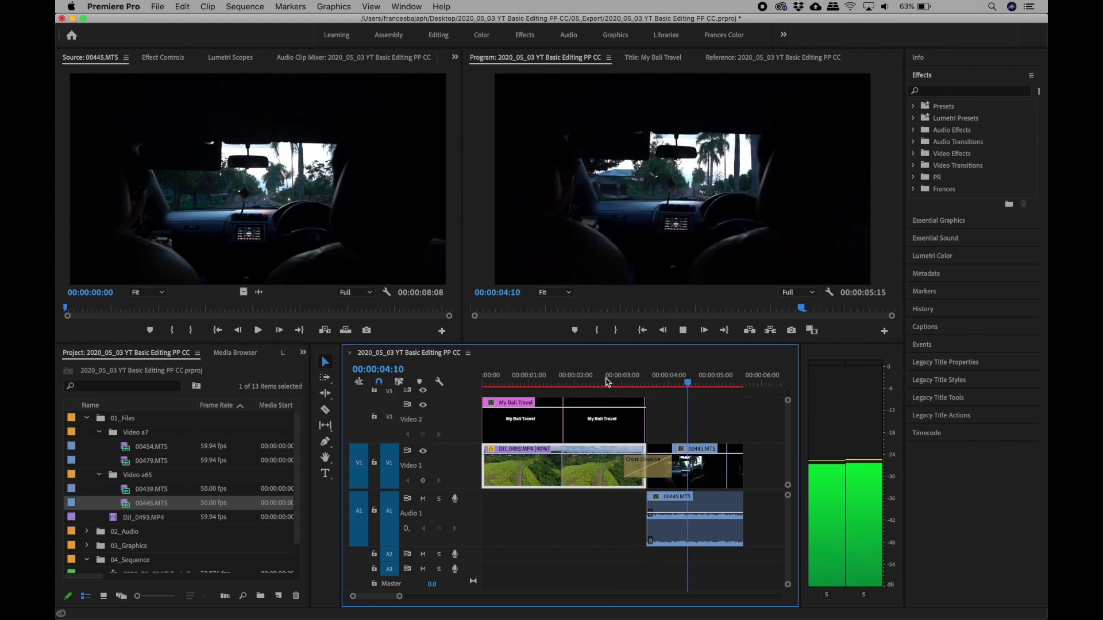
click(613, 381)
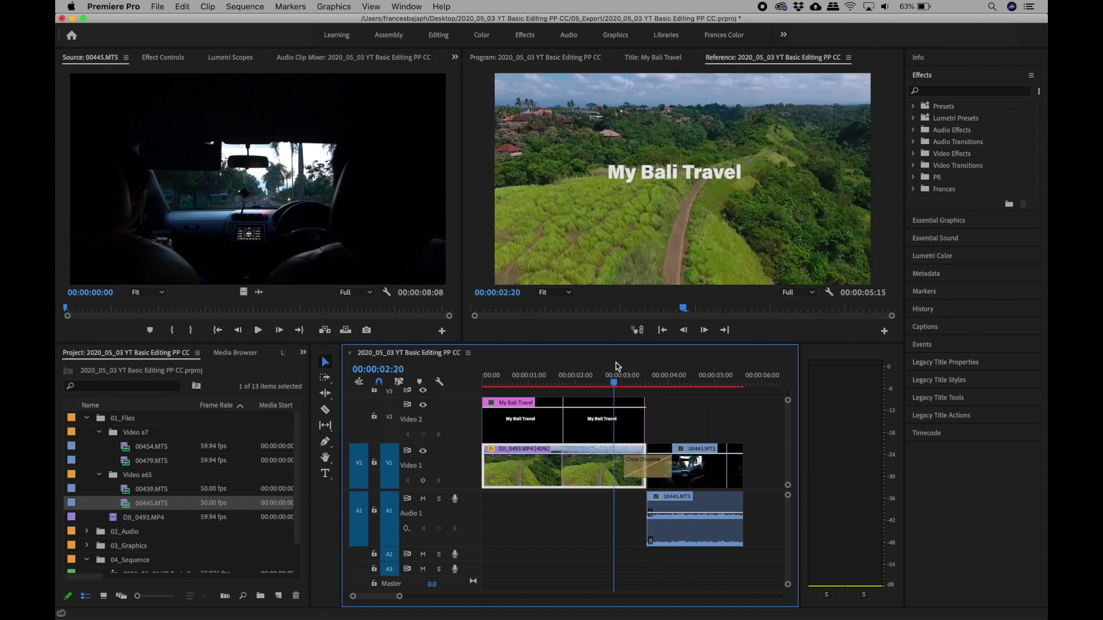
Try the Page Peel video transition in place of the Cross Dissolve, play it, undo it, and replay the dissolve.
click(918, 154)
click(915, 473)
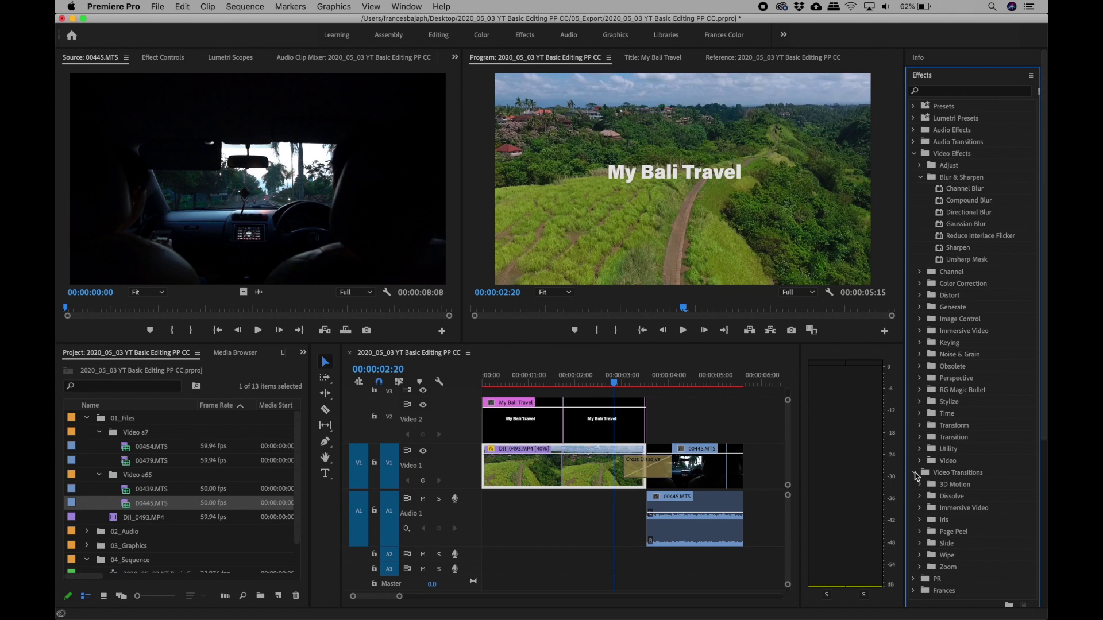
click(915, 154)
click(921, 225)
drag(949, 236, 644, 466)
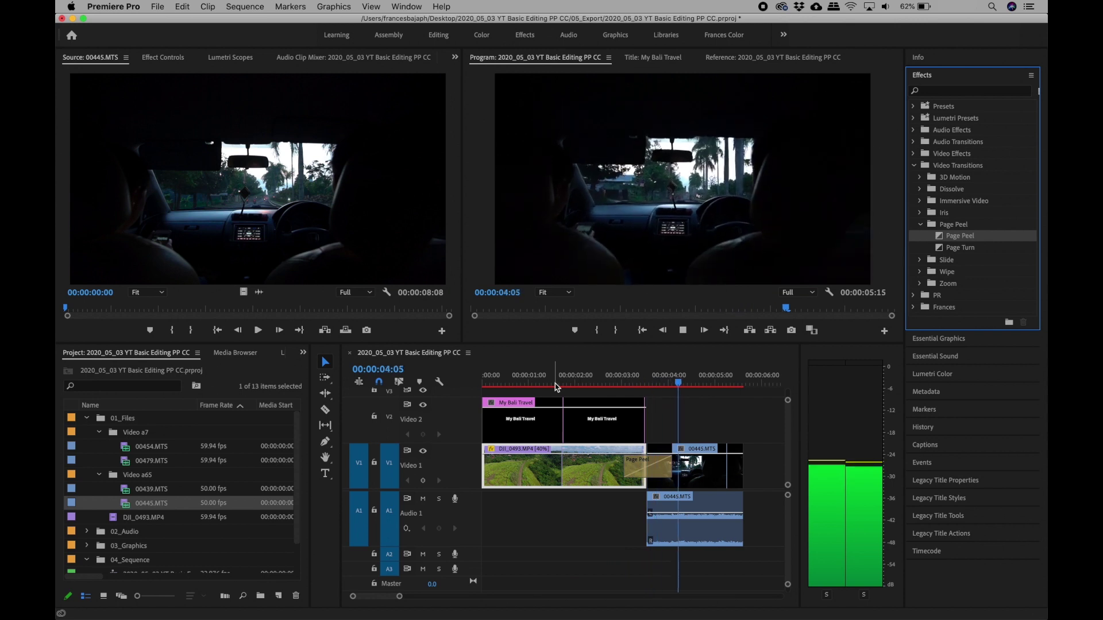
key(space)
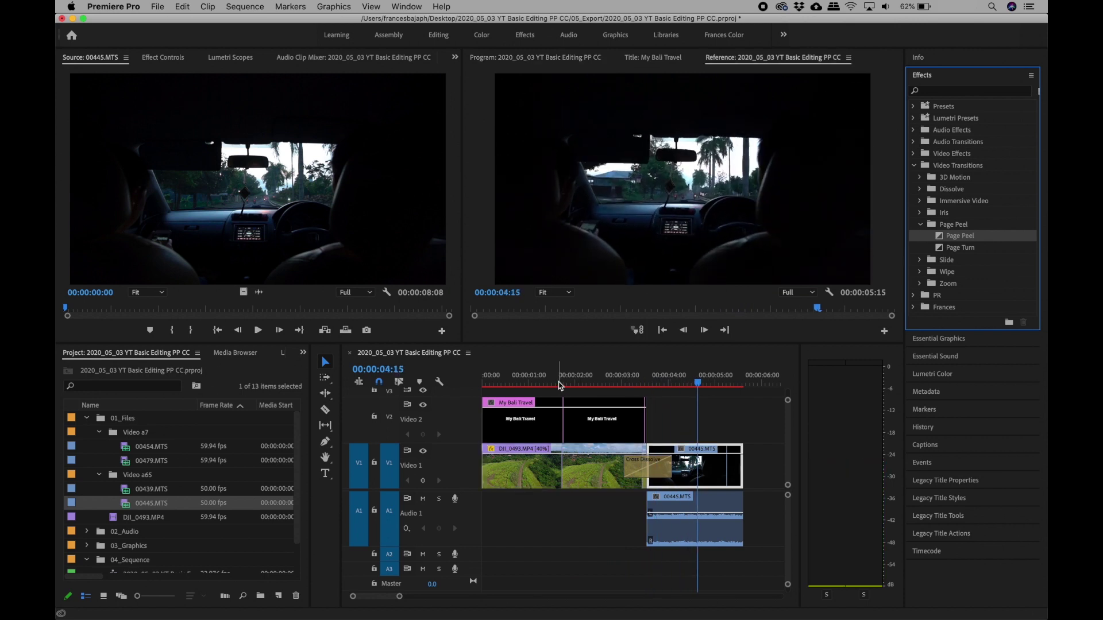
click(599, 378)
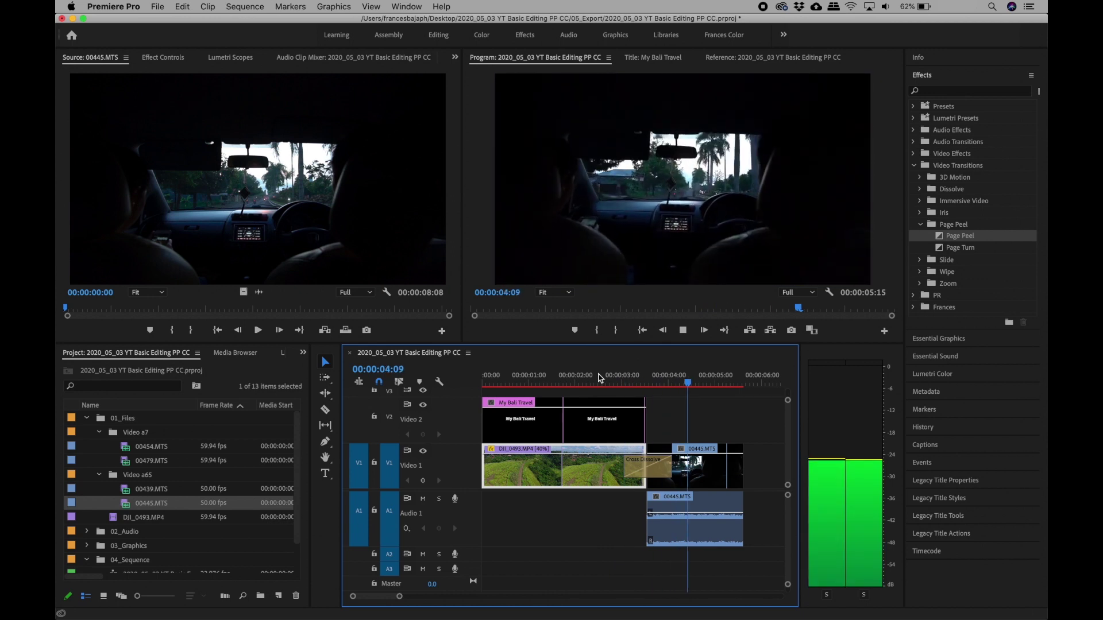
key(space)
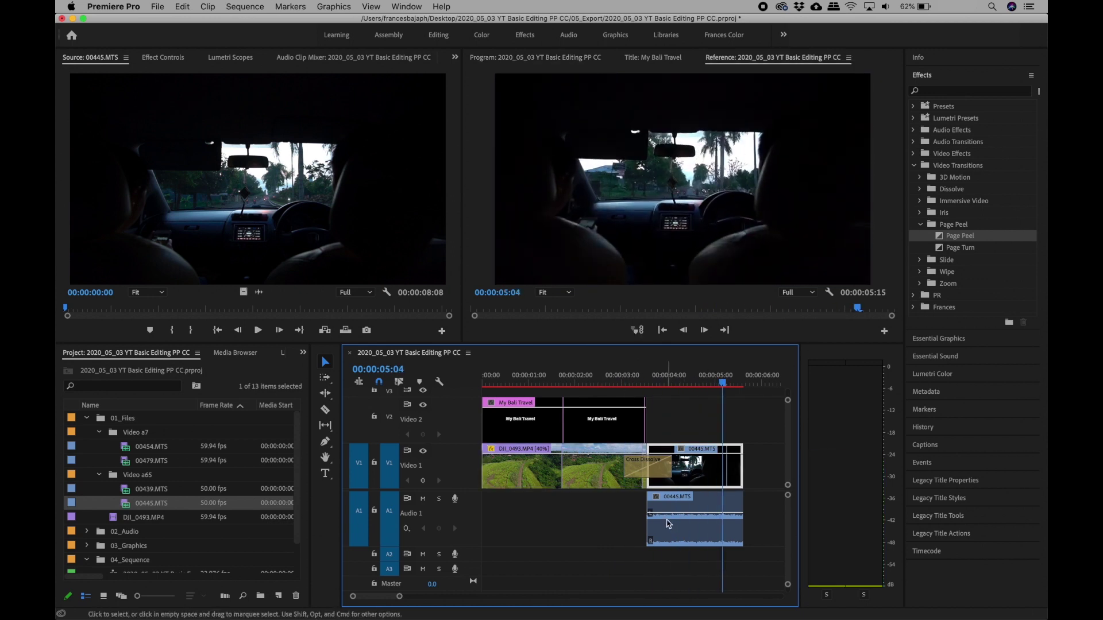
Lower the volume of the 00445.MTS audio slightly with its volume line on A1.
mouse_move(671, 513)
mouse_down()
mouse_move(671, 539)
mouse_move(671, 515)
mouse_up()
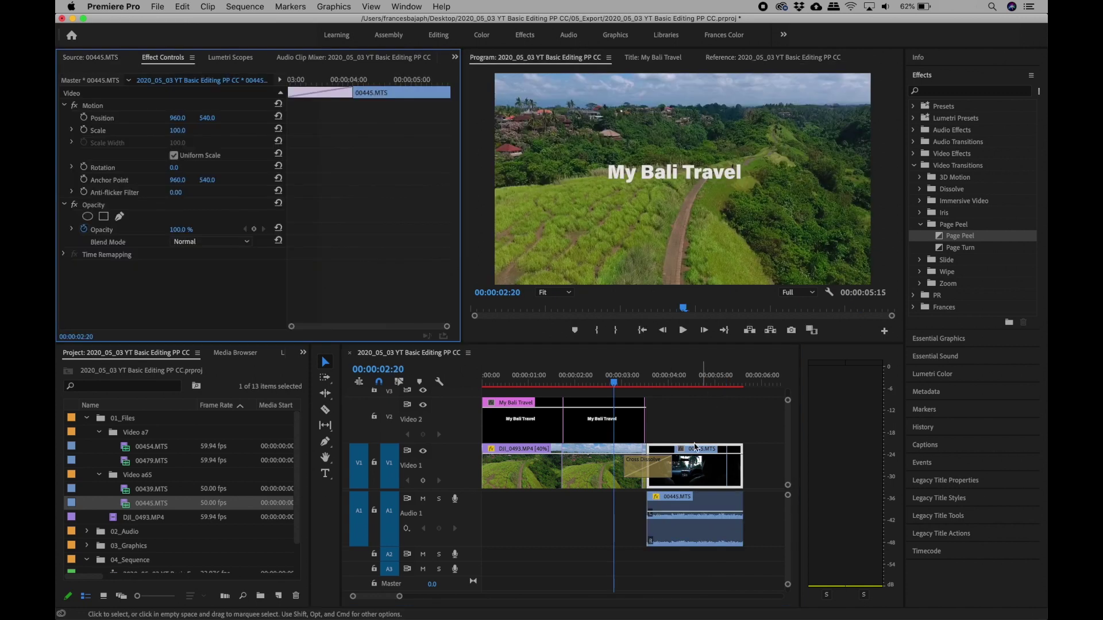
Examine the Effect Controls of DJI_0493.MP4 and 00445.MTS on V1 at several times in the sequence.
click(582, 475)
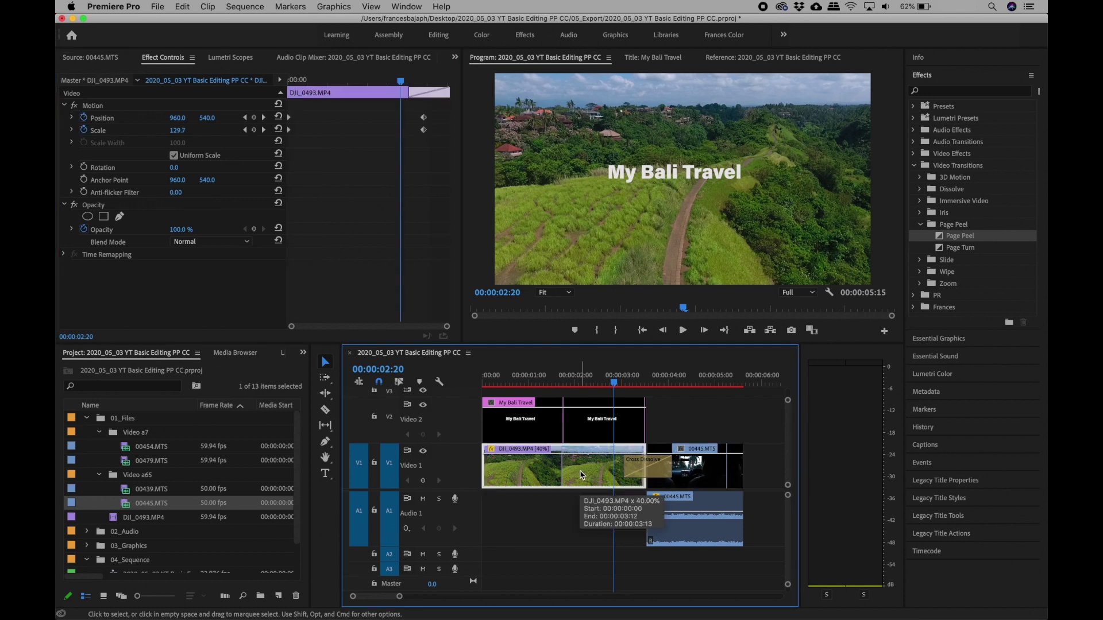
drag(306, 83, 284, 79)
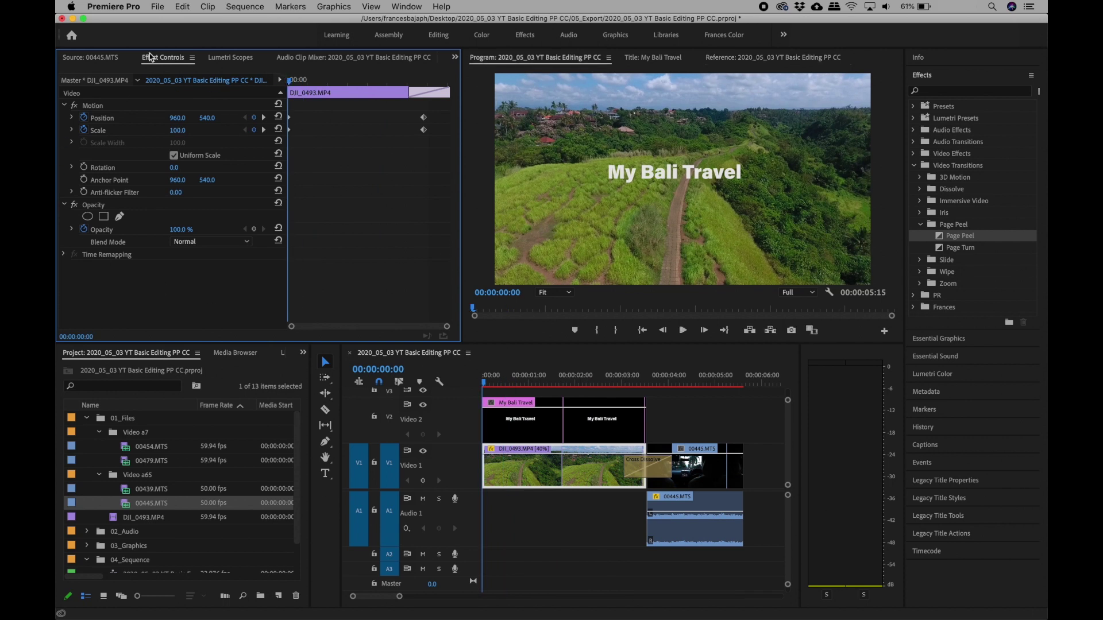
click(583, 478)
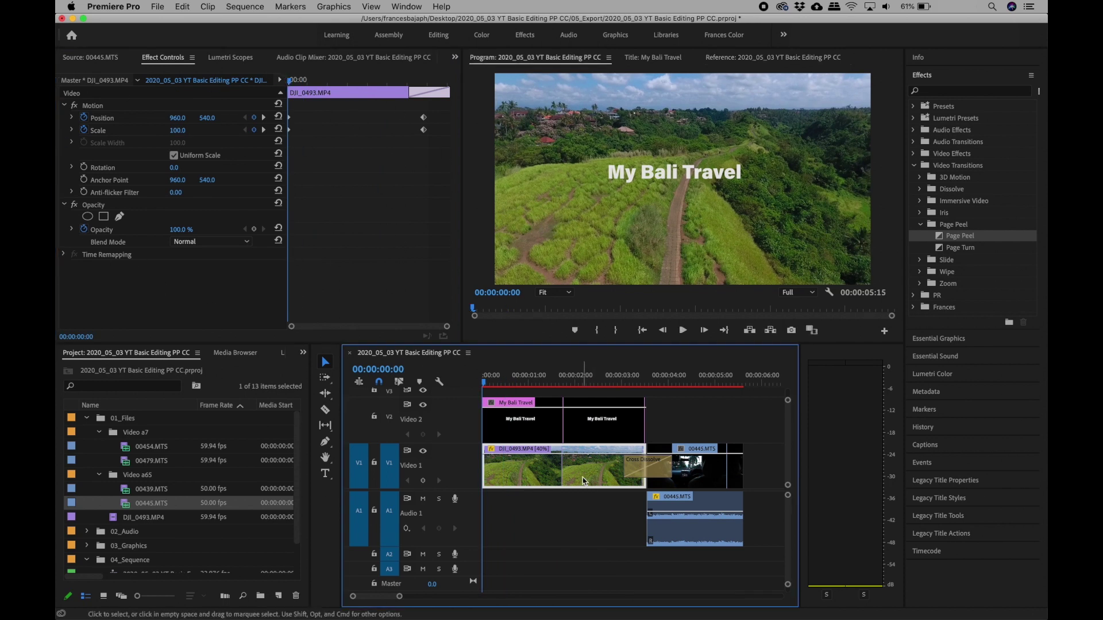
click(704, 487)
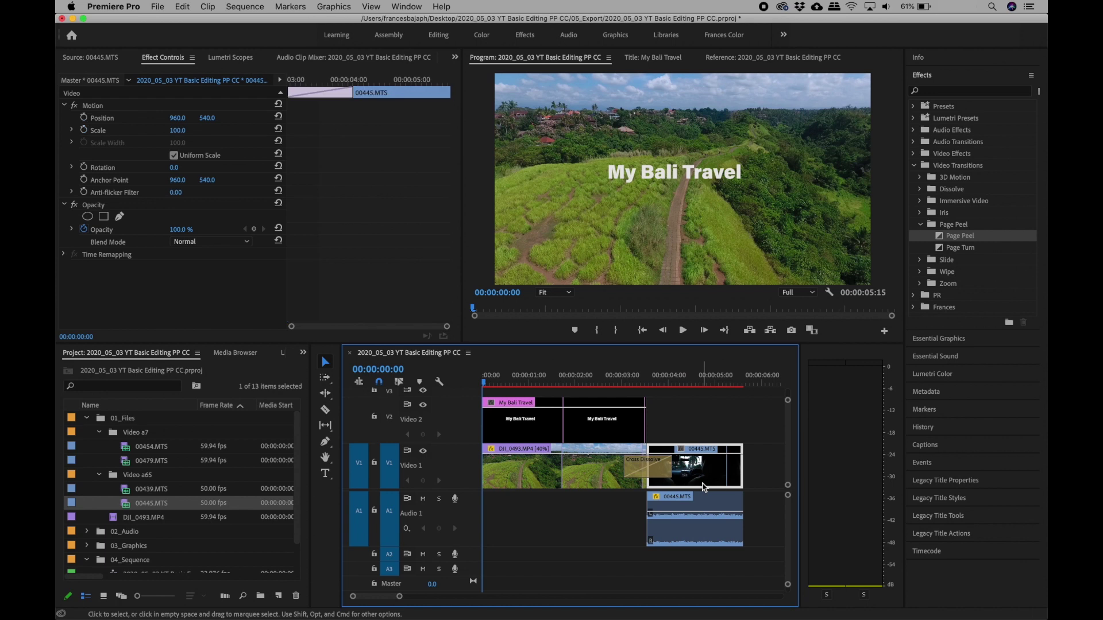
click(682, 384)
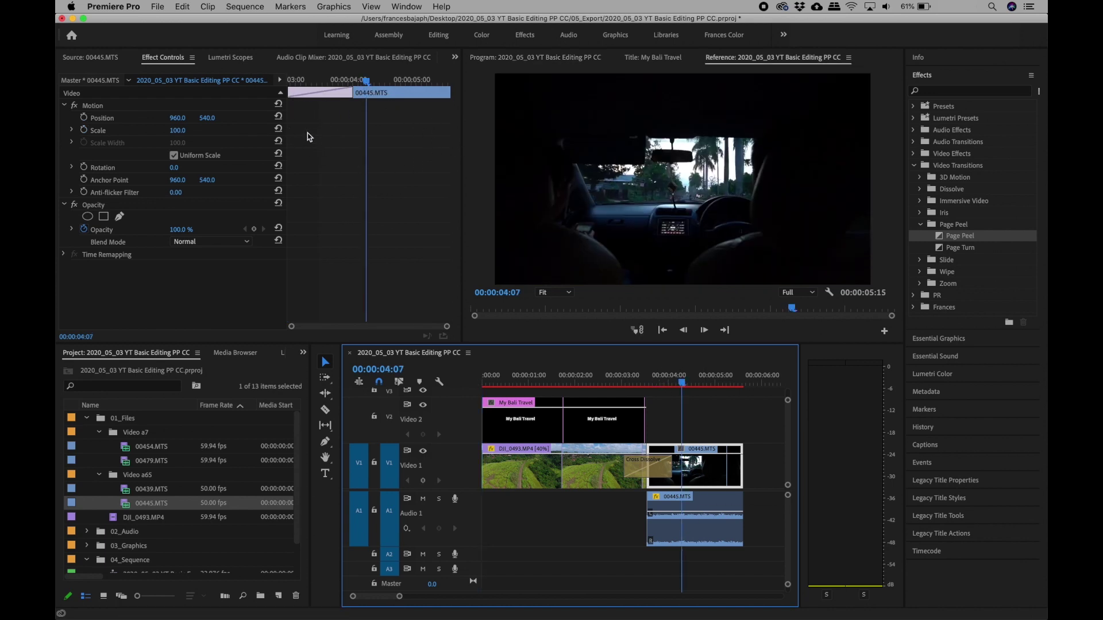
click(638, 376)
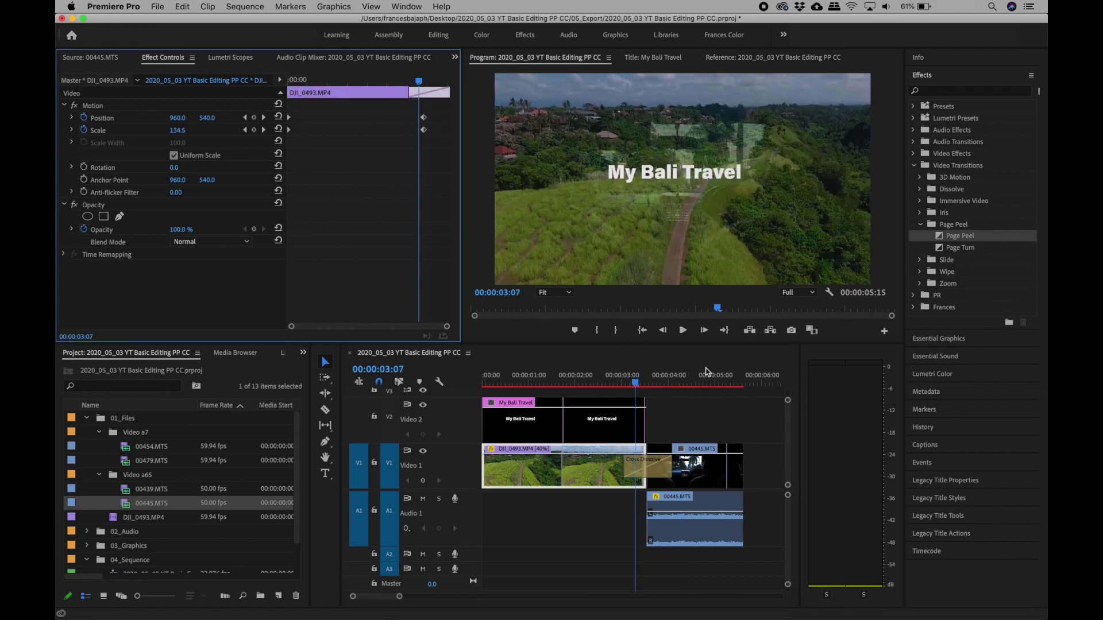
click(706, 371)
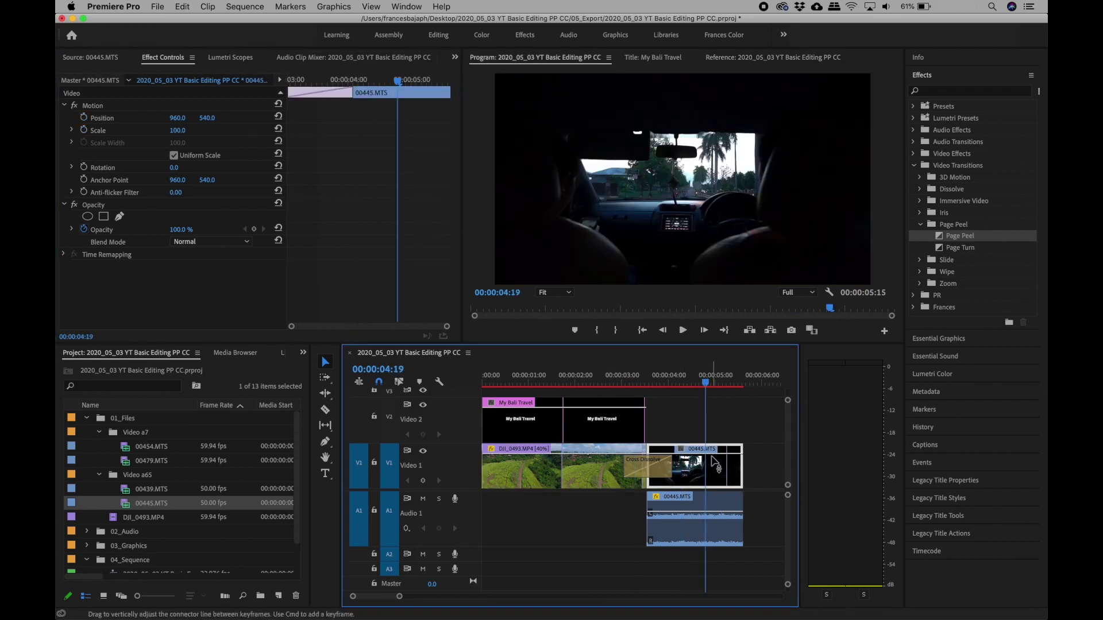
Select only the audio of 00445.MTS on A1 and set its volume level to 0.
alt+click(701, 525)
drag(179, 131, 161, 131)
click(187, 130)
text(0)
key(Return)
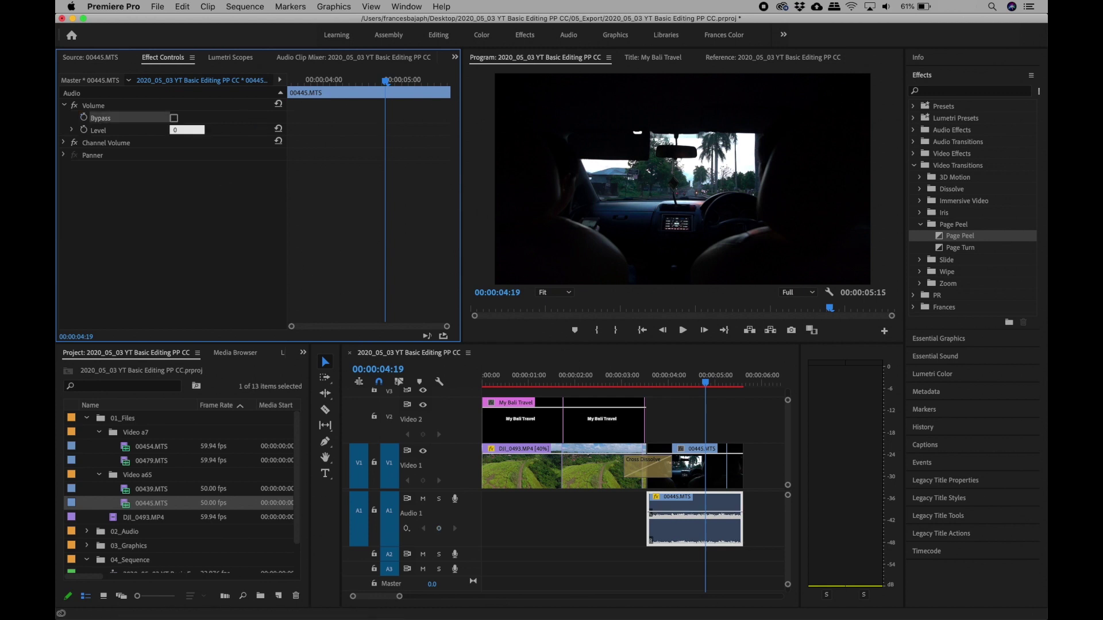
key(Return)
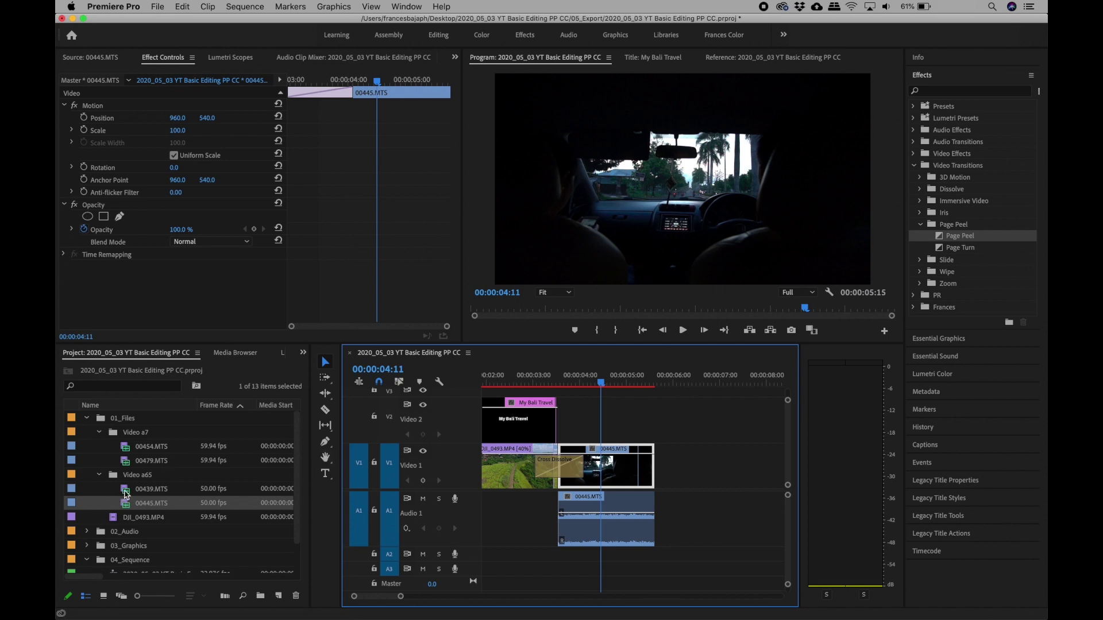
Preview 00439.MTS in the Source Monitor, and place it with its audio directly after 00445.MTS on V1.
double_click(127, 493)
drag(114, 310, 64, 315)
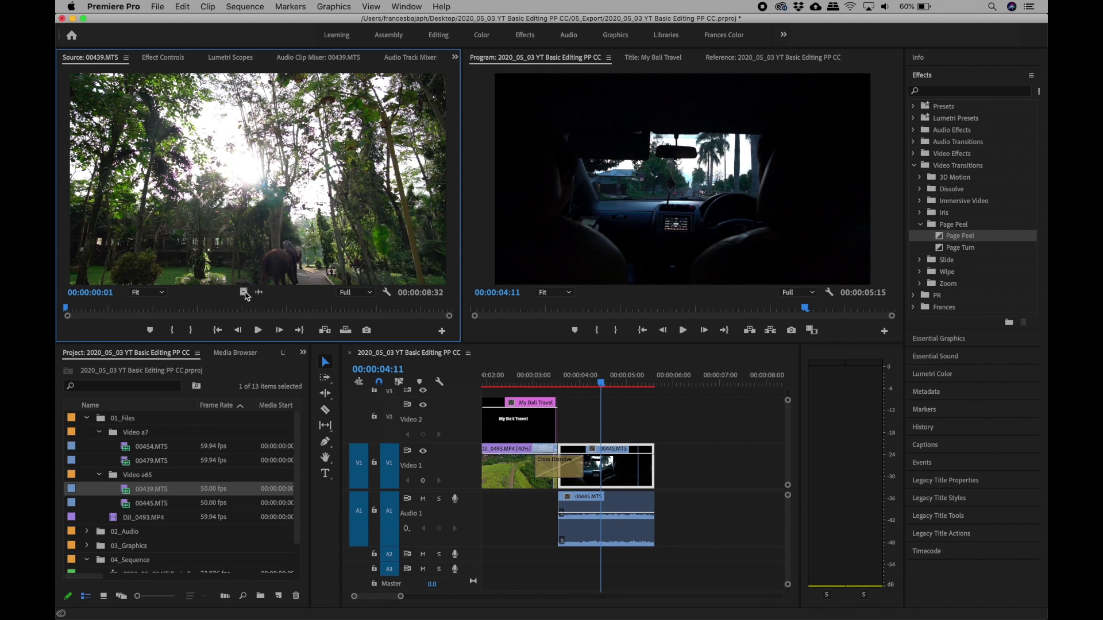
drag(245, 294, 657, 483)
key(super+z)
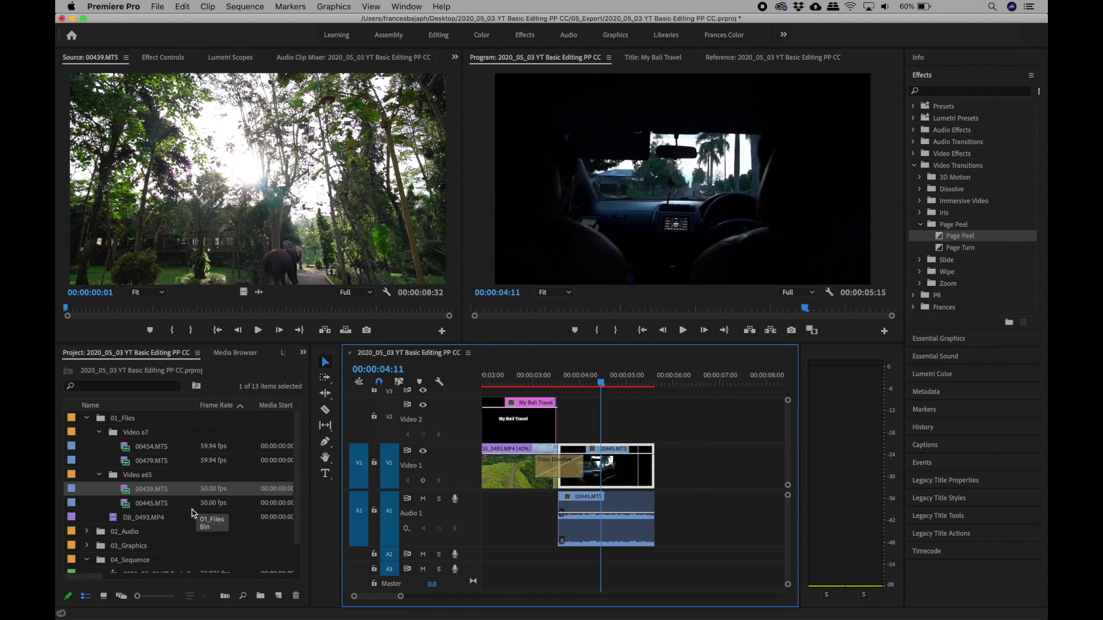
drag(125, 491, 658, 458)
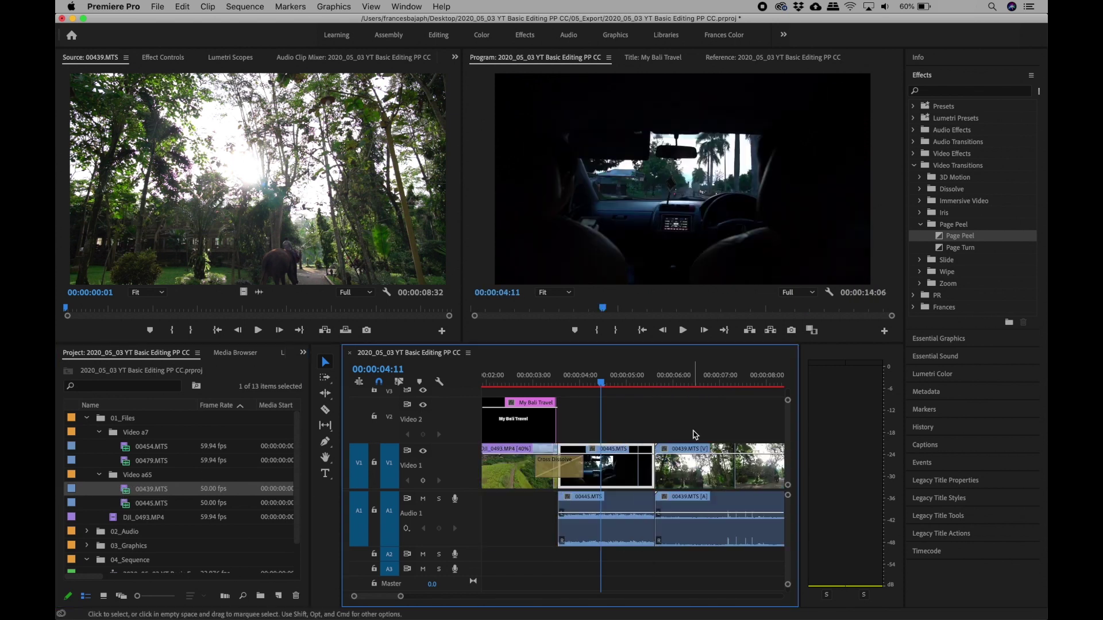
Split the 00439.MTS clip on V1 into sections with the Razor tool, including a cut at 00:00:06:23.
scroll(695, 435, right, 3)
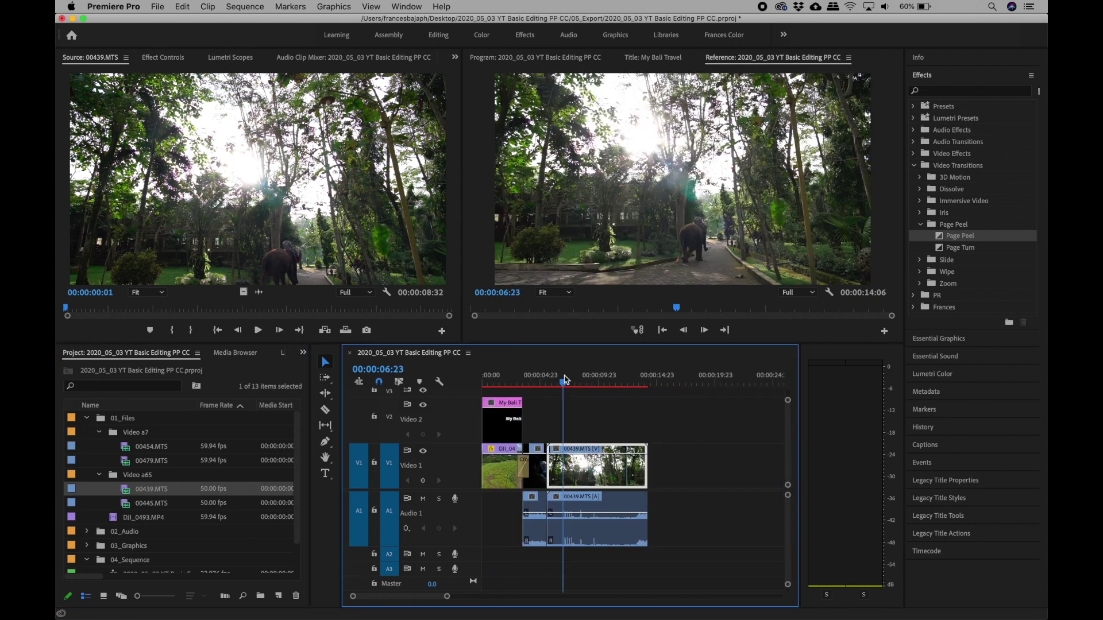
click(325, 410)
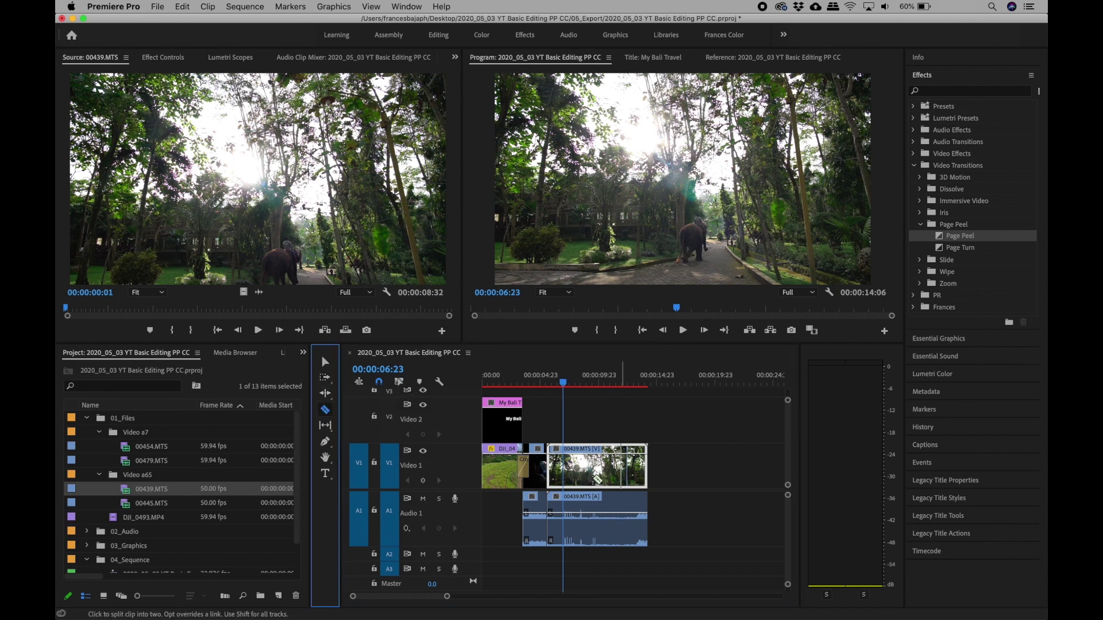
click(567, 492)
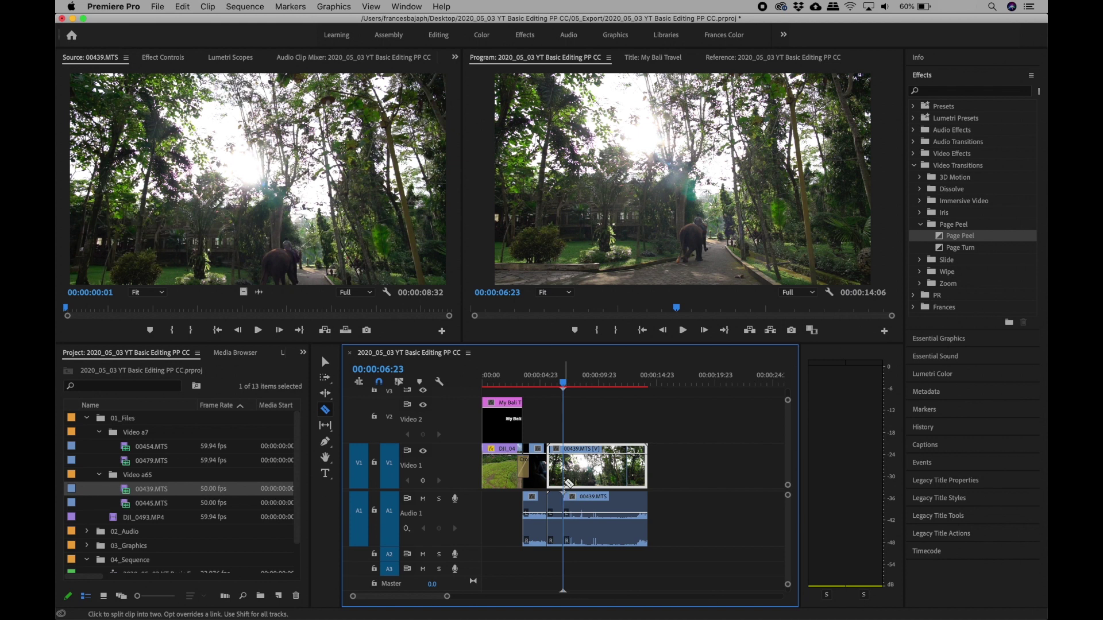
click(564, 481)
Delete the unwanted sections of 00439.MTS and move the remaining short piece directly after 00445.MTS on V1.
drag(654, 417, 643, 522)
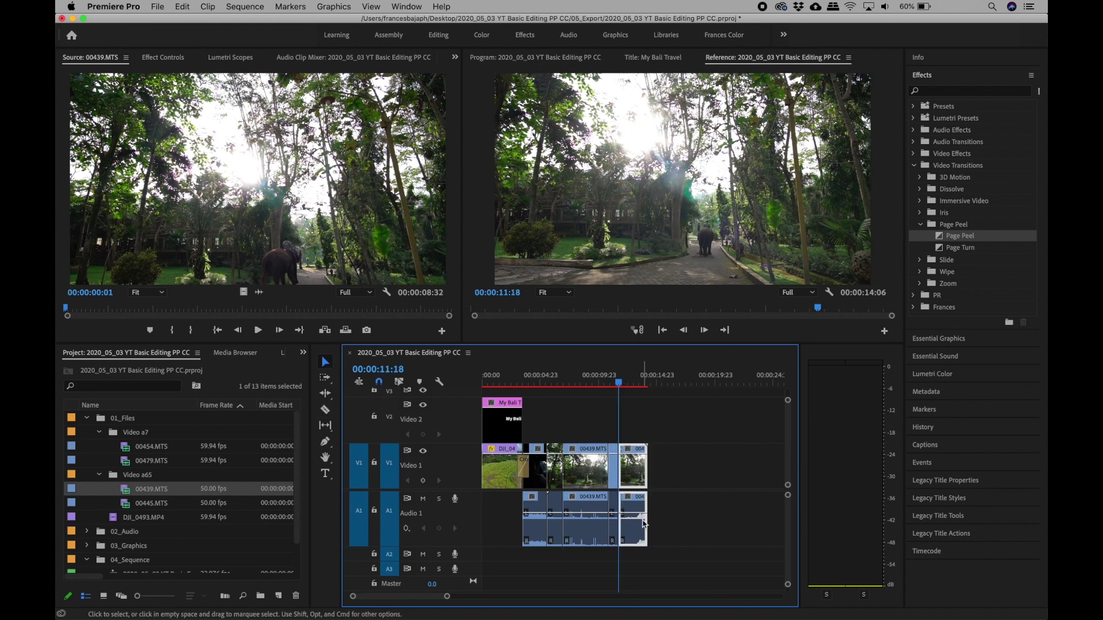
key(Delete)
drag(584, 422, 556, 555)
key(Delete)
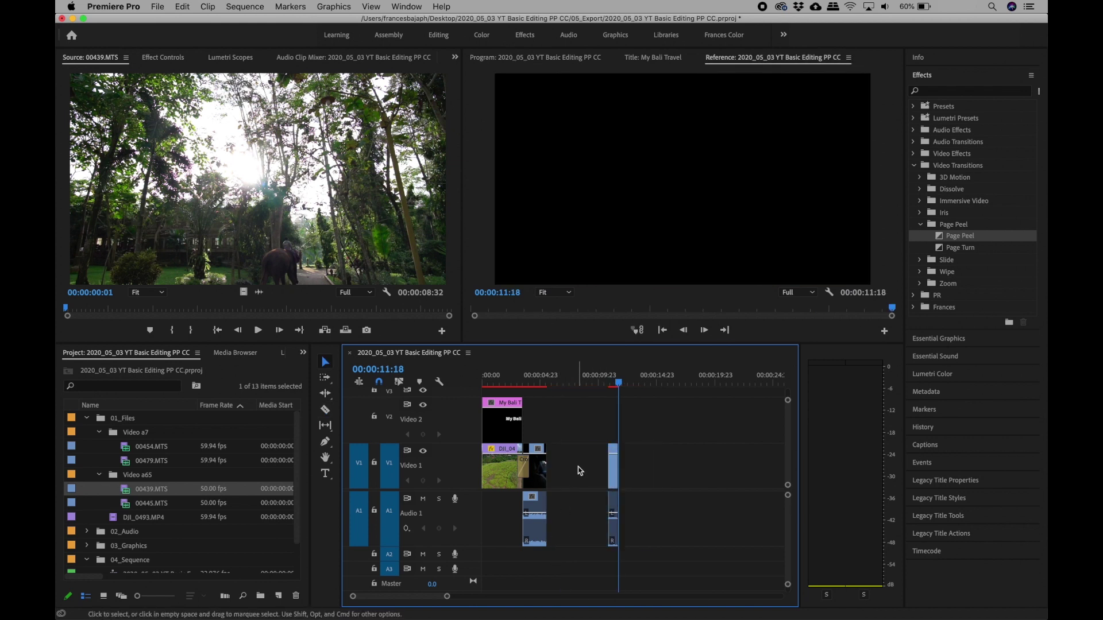
drag(614, 478, 558, 478)
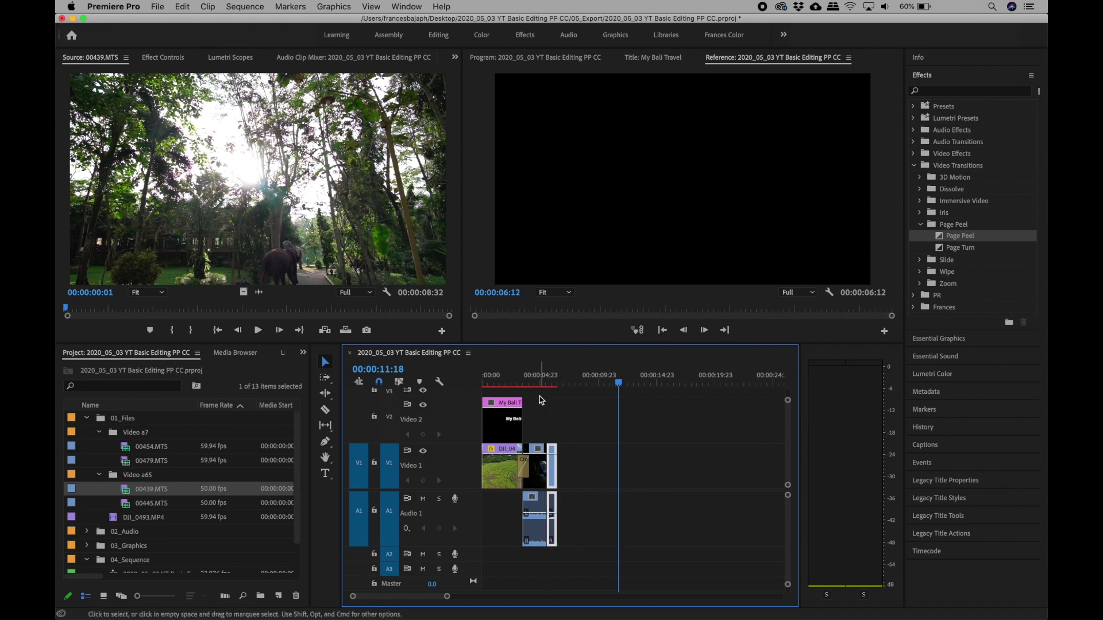
Apply a Cross Dissolve at the cut between 00445.MTS and 00439.MTS, and play the sequence from its start.
click(539, 380)
key(equal)
key(equal)
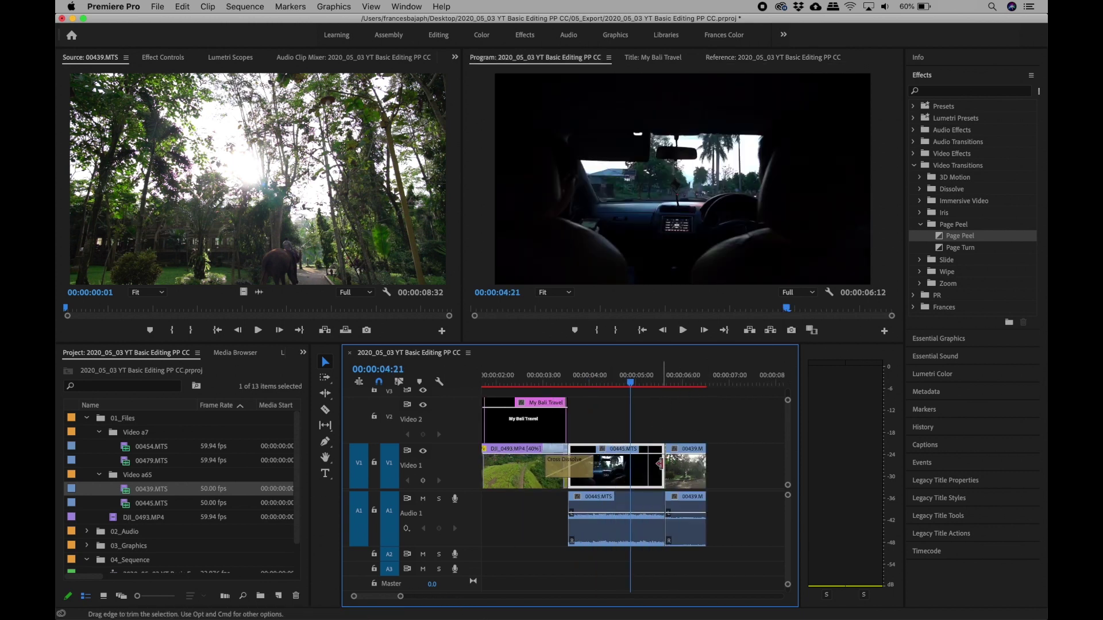
right_click(660, 464)
click(721, 537)
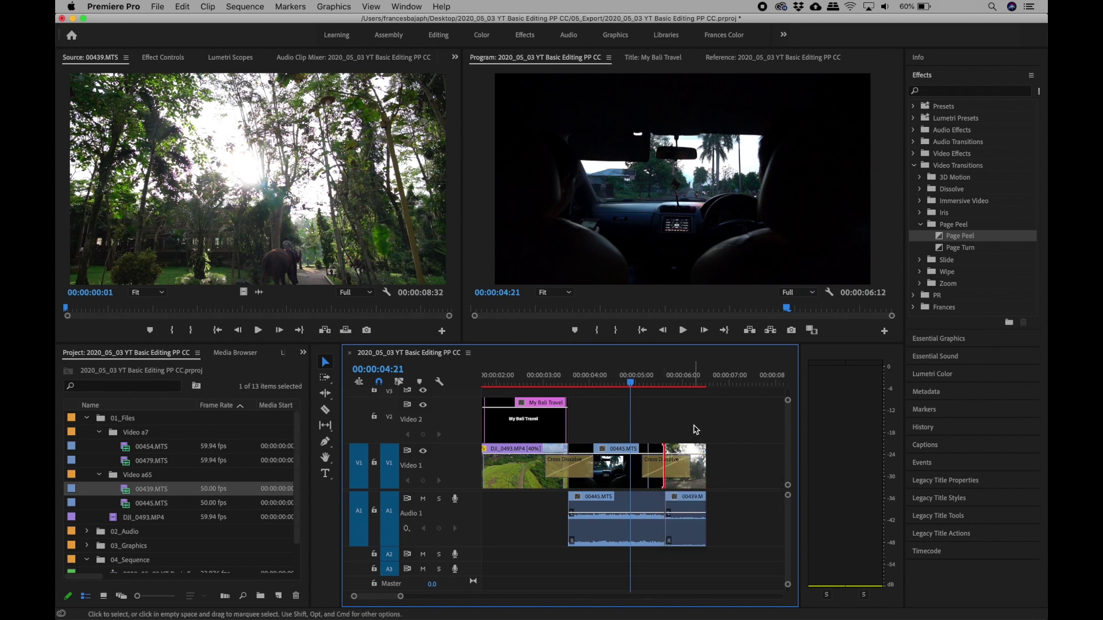
click(621, 379)
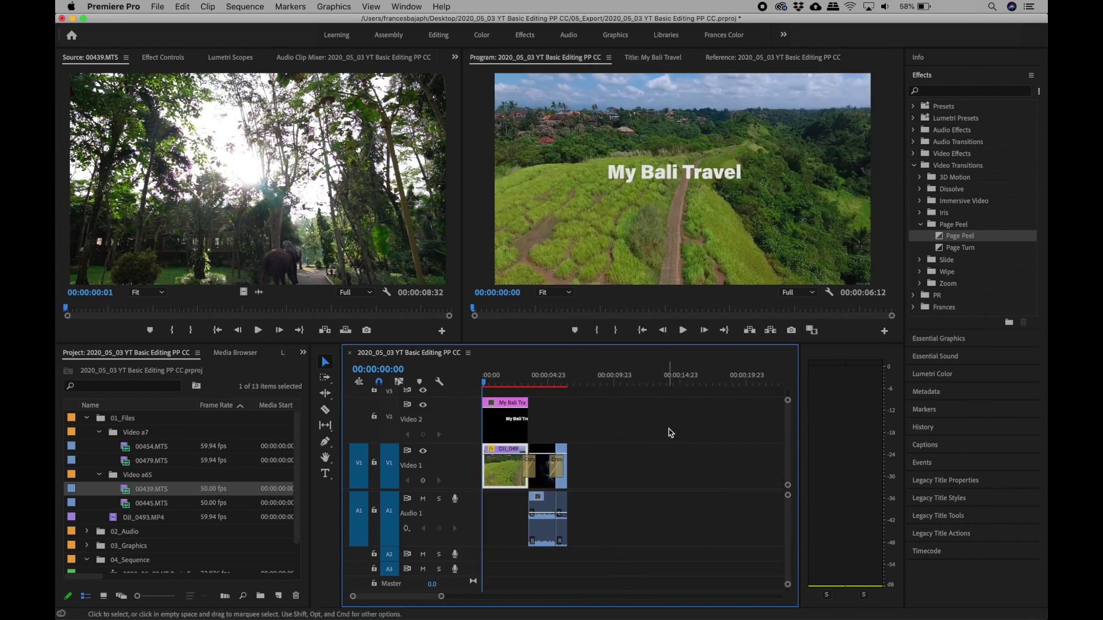
key(space)
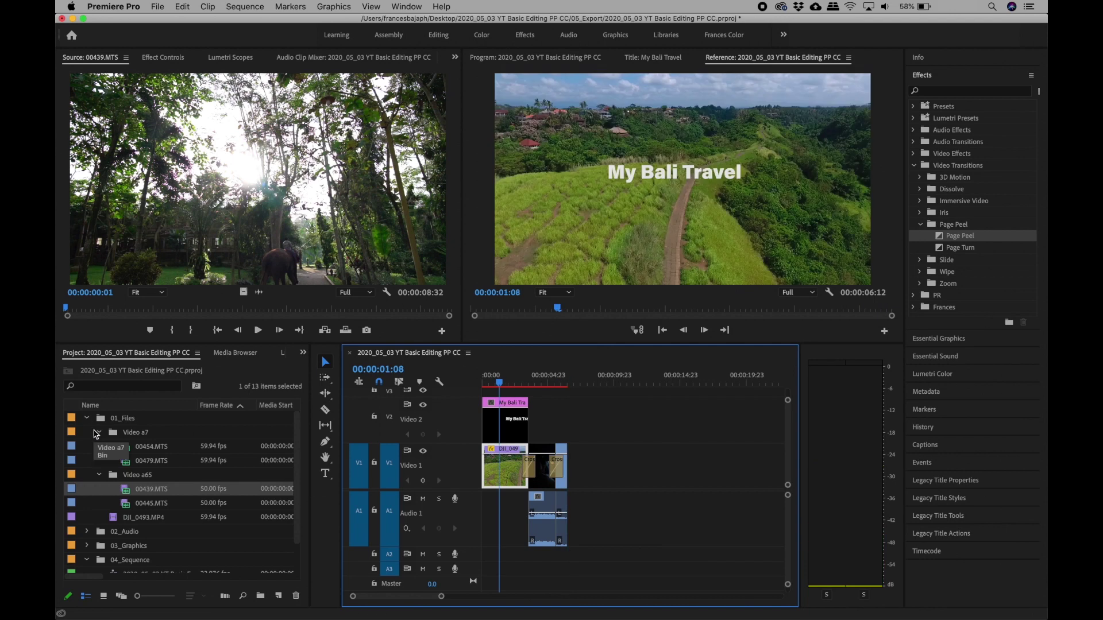
Collapse the 01_Files bin and move the My Bali Travel title into the 03_Graphics bin.
click(88, 420)
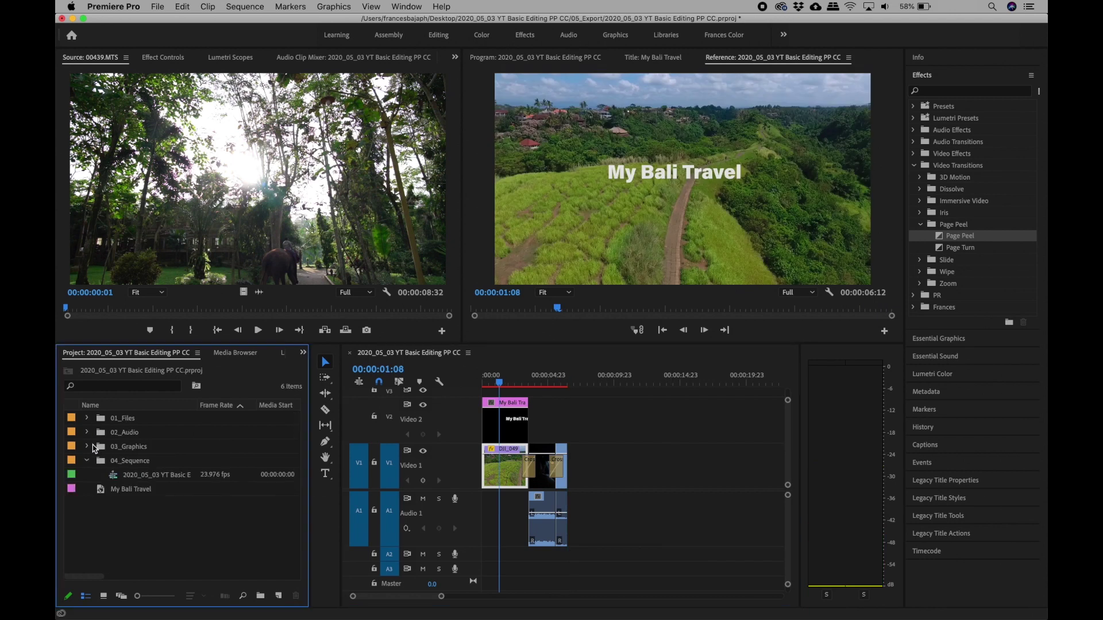
click(103, 492)
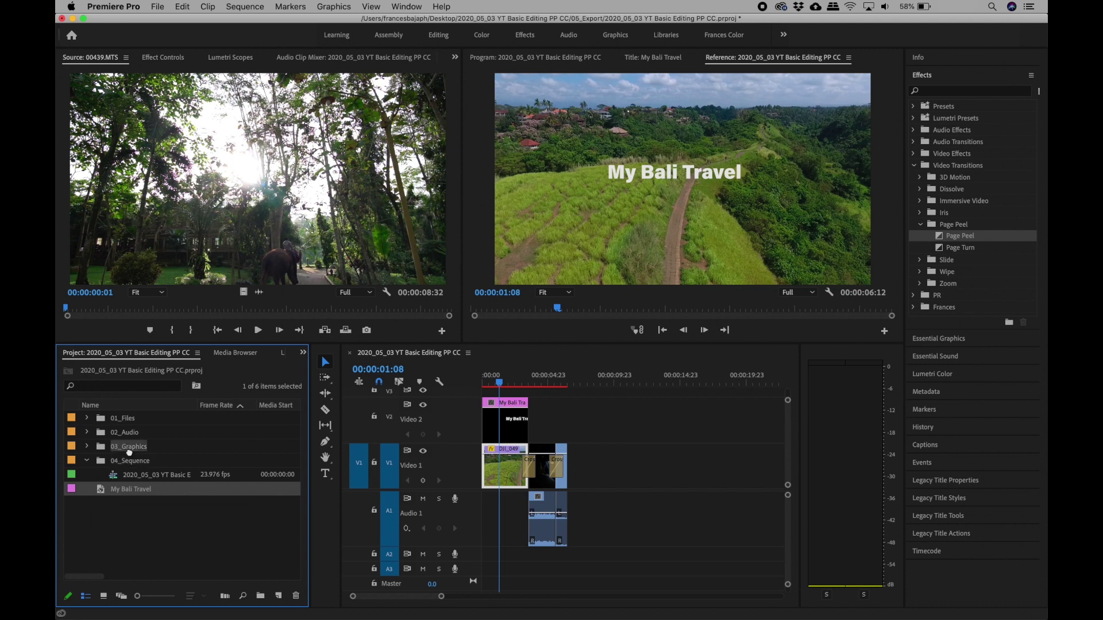
drag(129, 453, 130, 454)
click(86, 461)
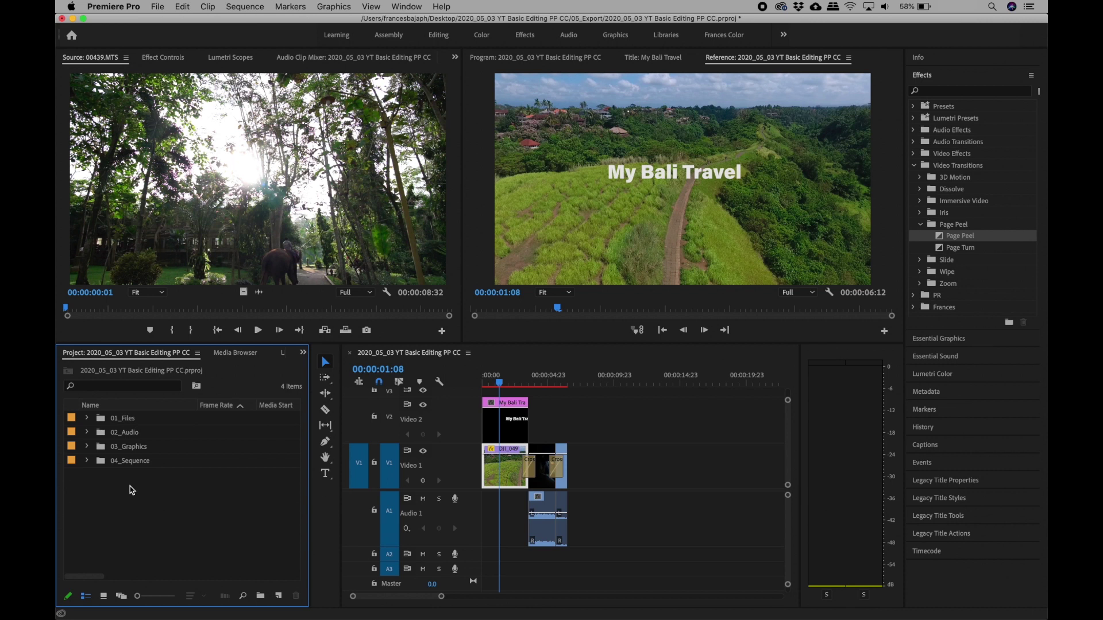
click(87, 460)
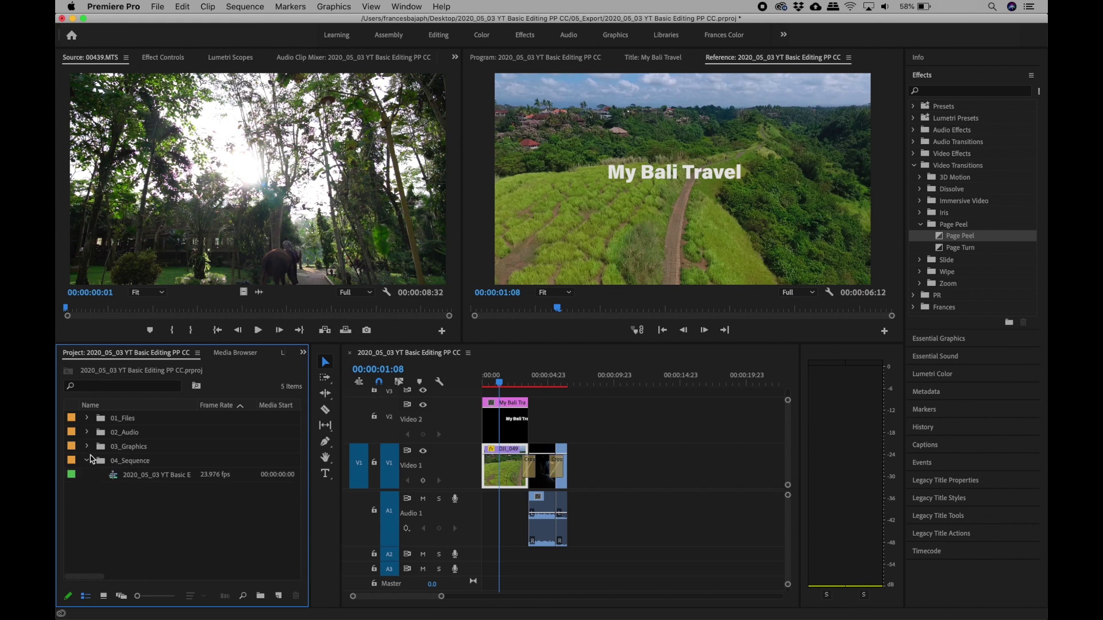
Load Hot Coffee - Ghostrifter.mp4 from the 02_Audio bin and place only its audio on A2 from the sequence's start.
click(87, 433)
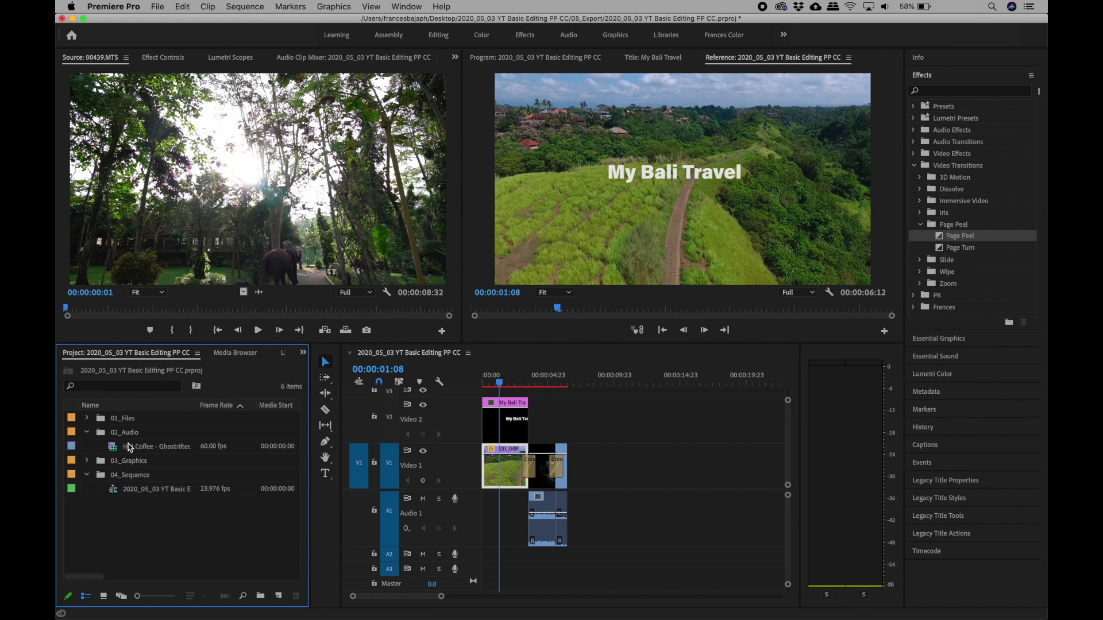
click(119, 449)
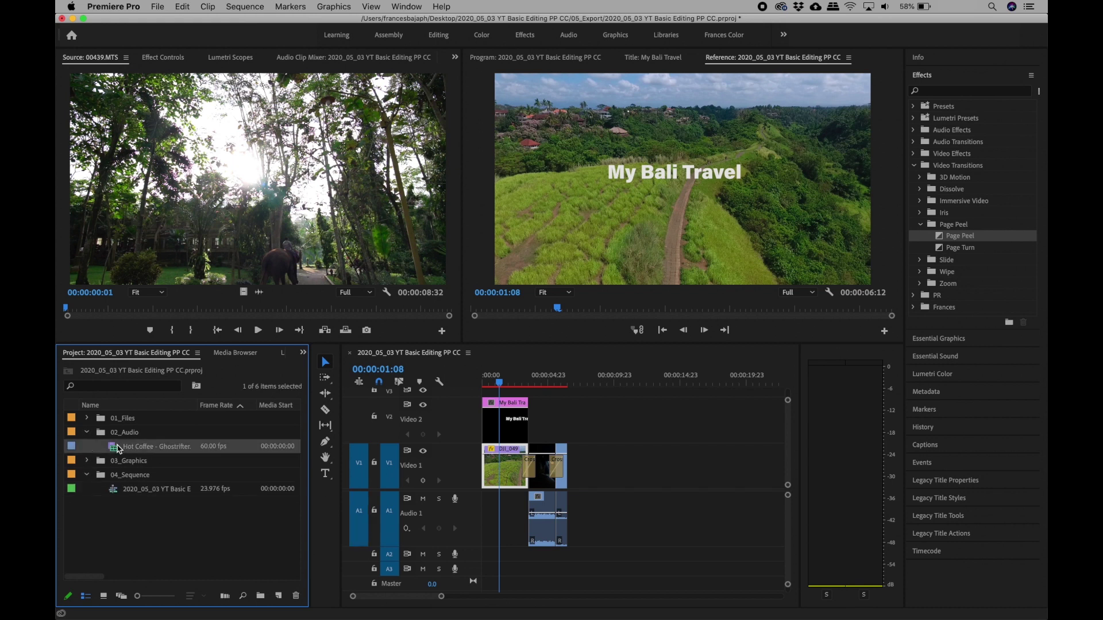
double_click(118, 450)
drag(259, 293, 467, 610)
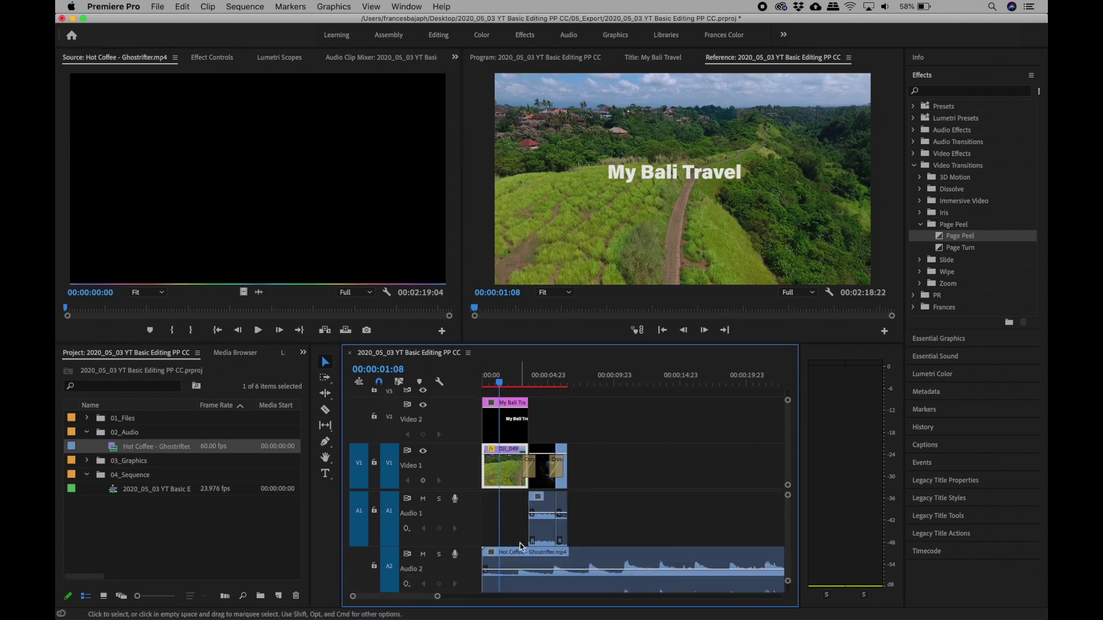
Play the sequence from its start to listen to the music on A2.
key(Up)
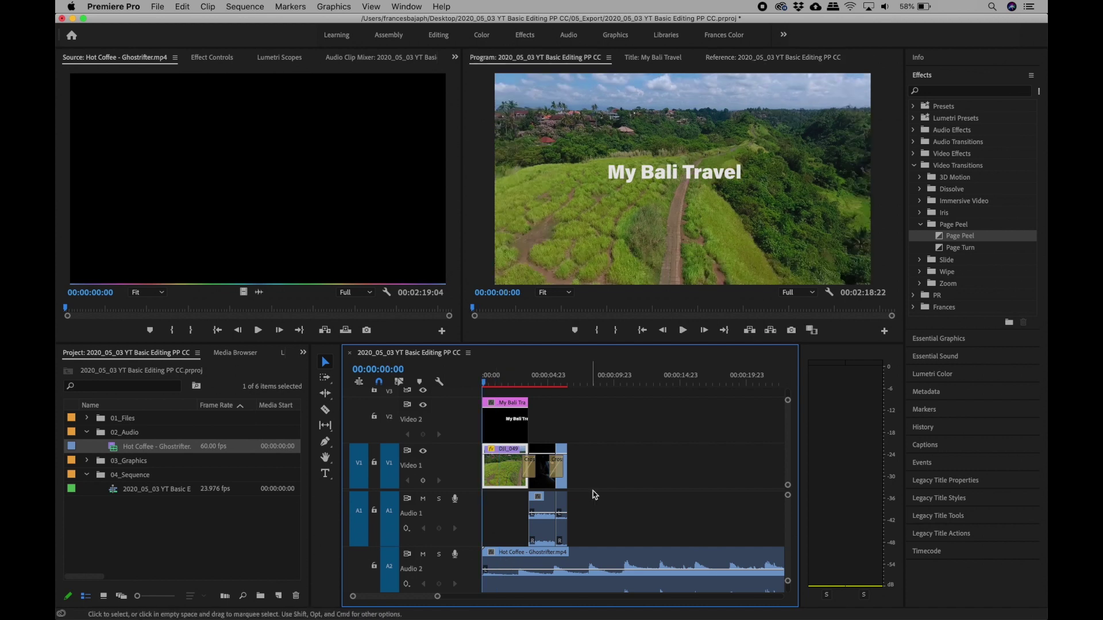
key(XF86AudioRaiseVolume)
key(space)
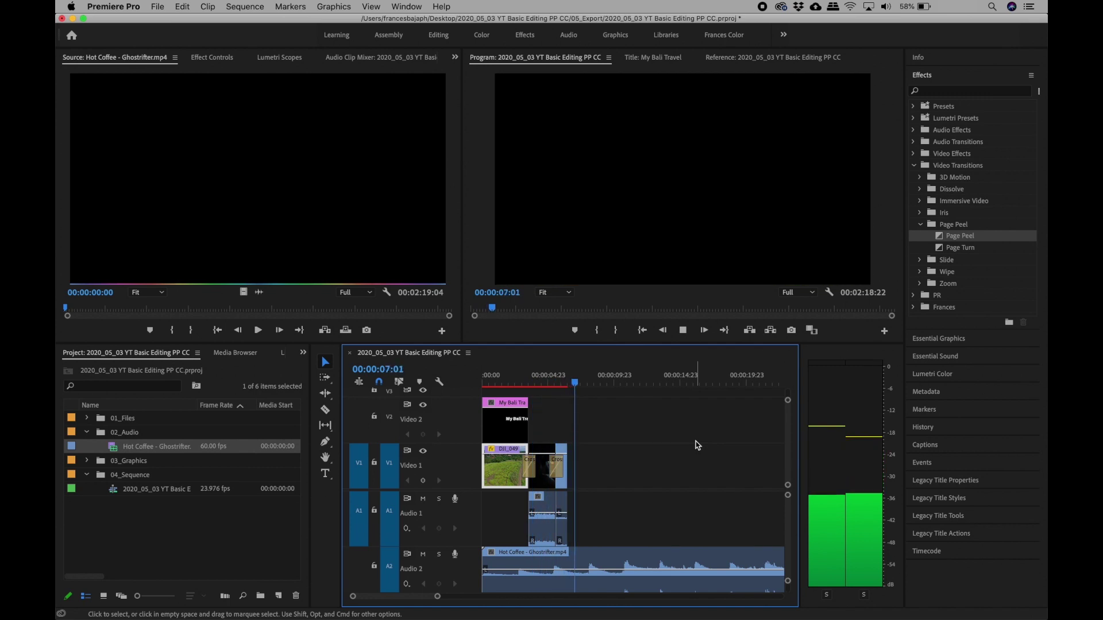
key(space)
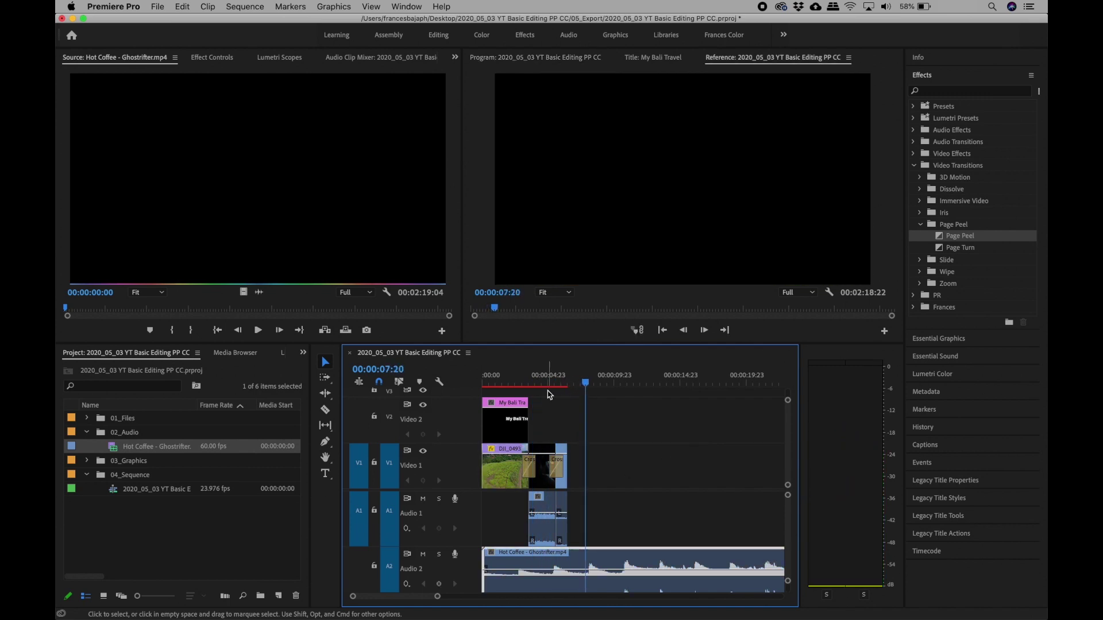
Slow down the short 00439.MTS clip at the end of V1 by changing its speed.
key(c)
key(v)
drag(612, 514, 563, 485)
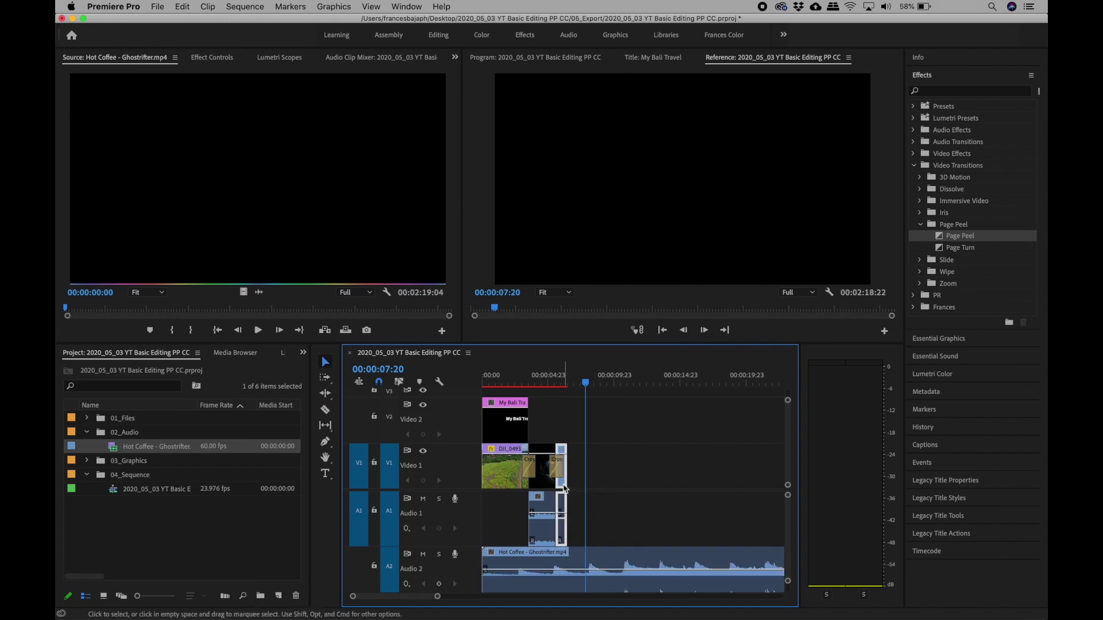
right_click(563, 485)
click(618, 390)
text(100)
key(Return)
Cut the Hot Coffee audio on A2 at the end of 00439.MTS and delete the part beyond it.
drag(566, 382, 583, 382)
key(c)
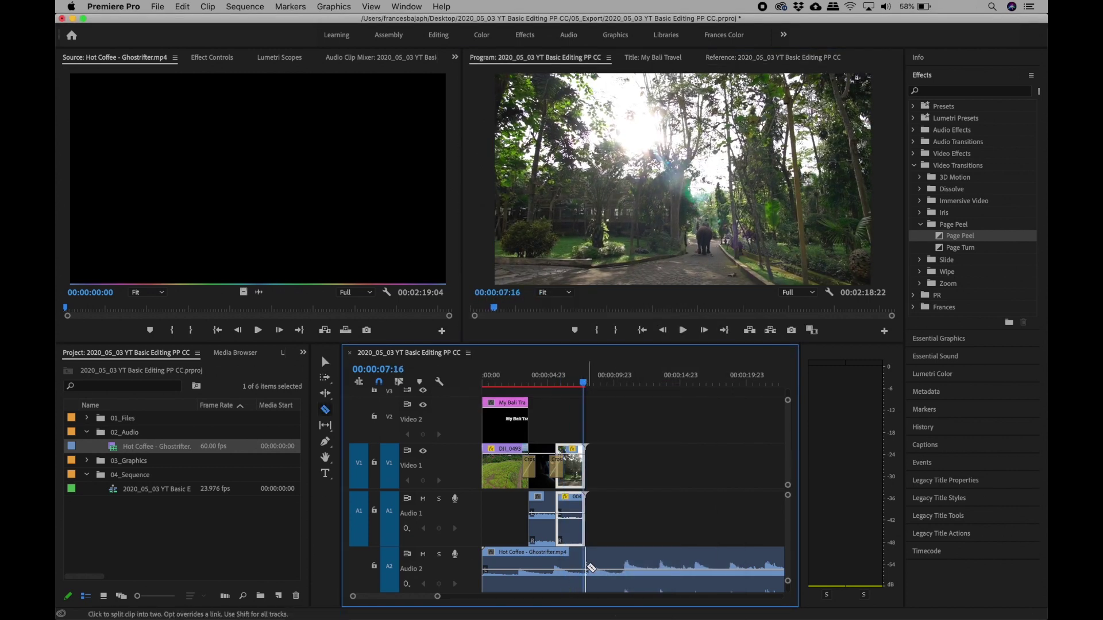
click(586, 566)
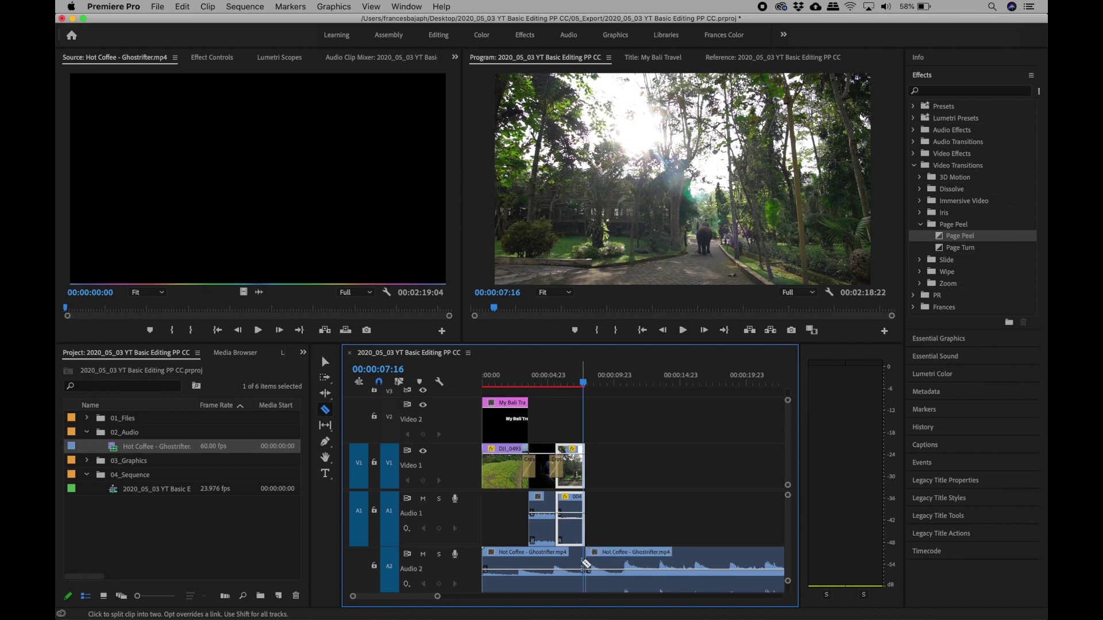
key(v)
click(629, 569)
key(Delete)
Play the finished sequence from 00:00:00:00 to its end to check the picture and the music.
drag(507, 381, 463, 382)
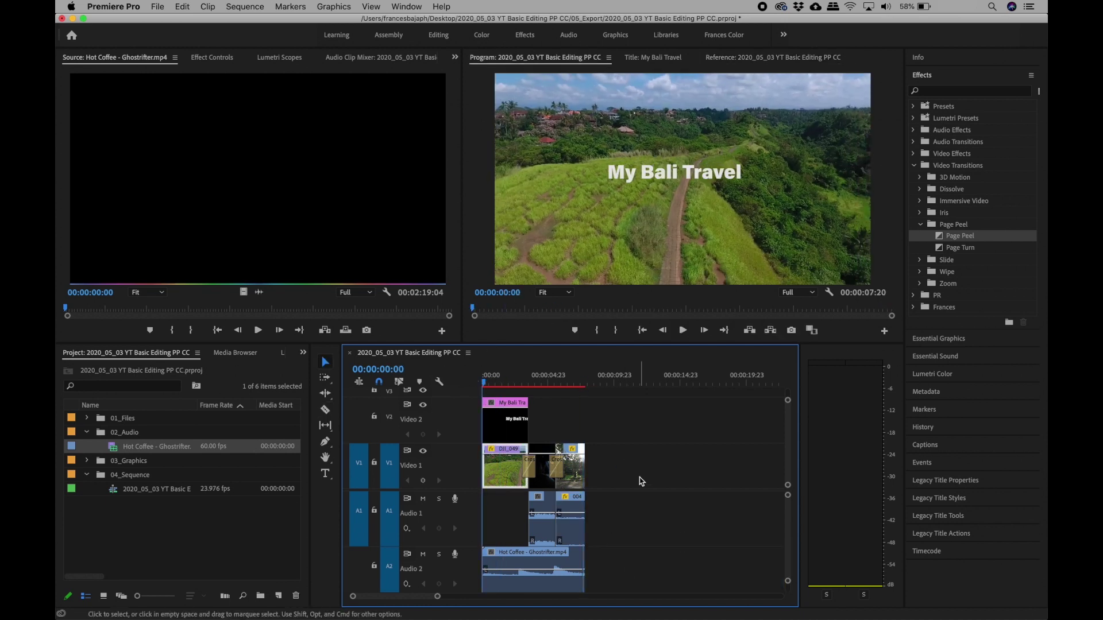
key(space)
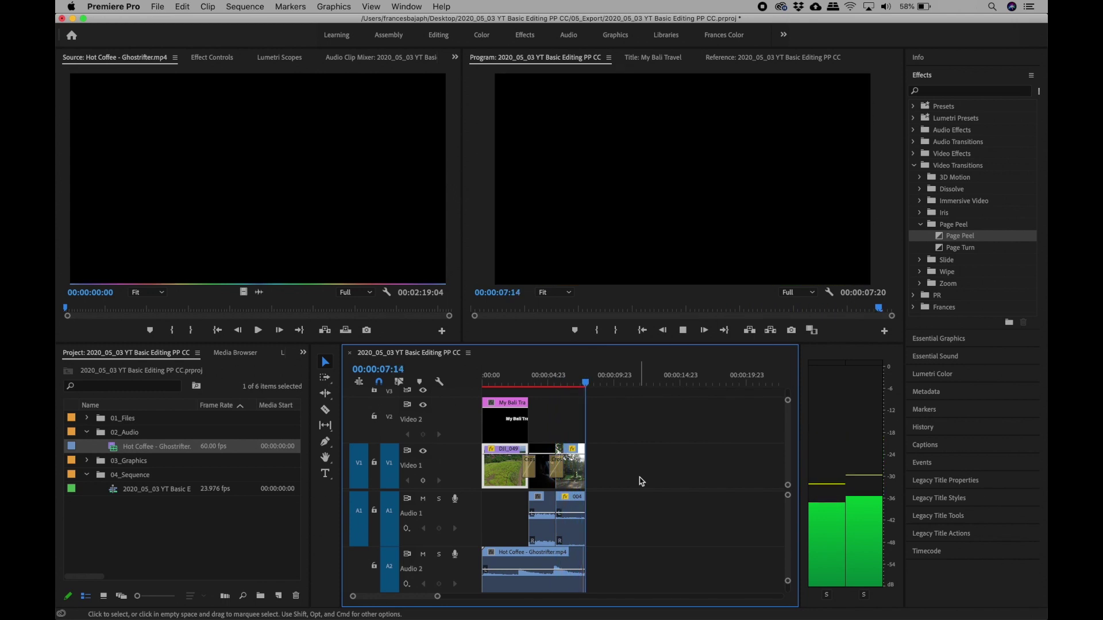
key(space)
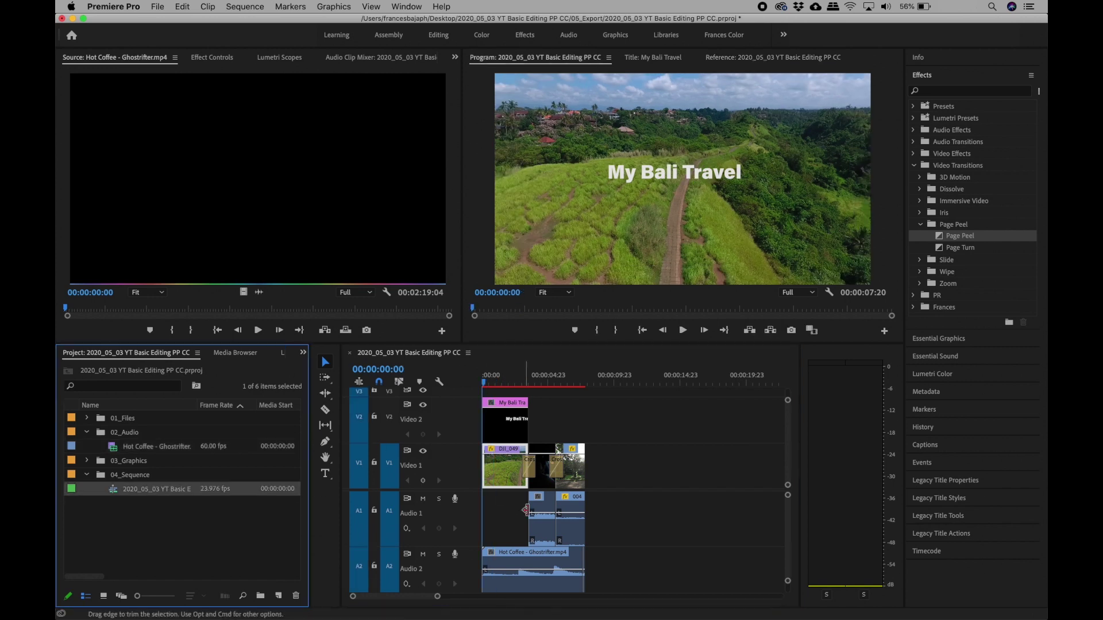
Open the export settings for the sequence and choose the Match Source - High bitrate preset with the H.264 format.
click(156, 8)
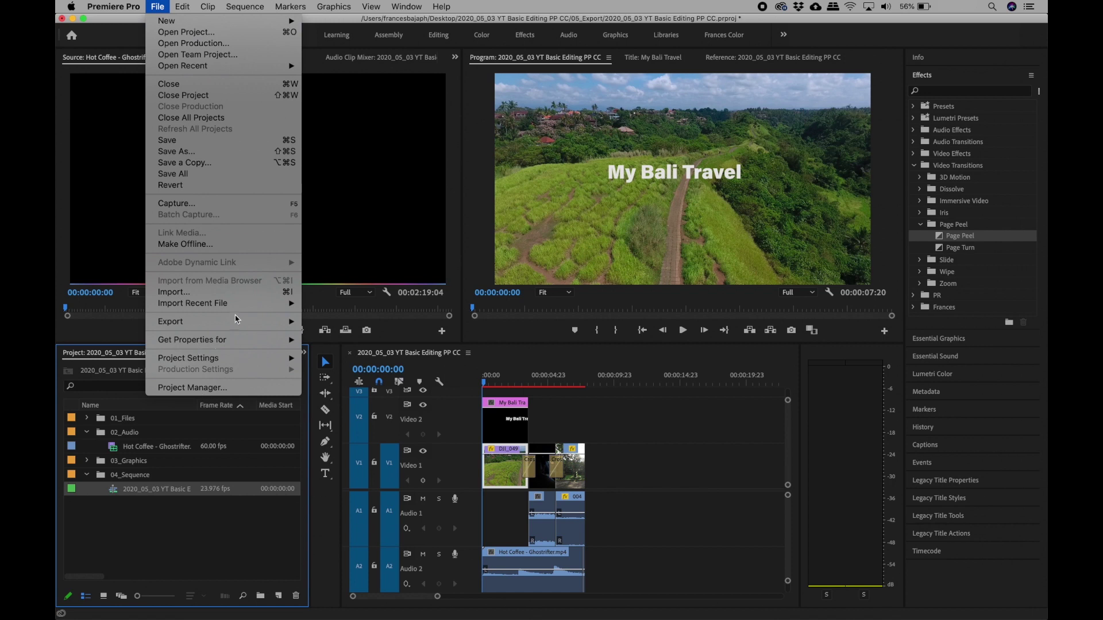
mouse_move(237, 325)
click(344, 323)
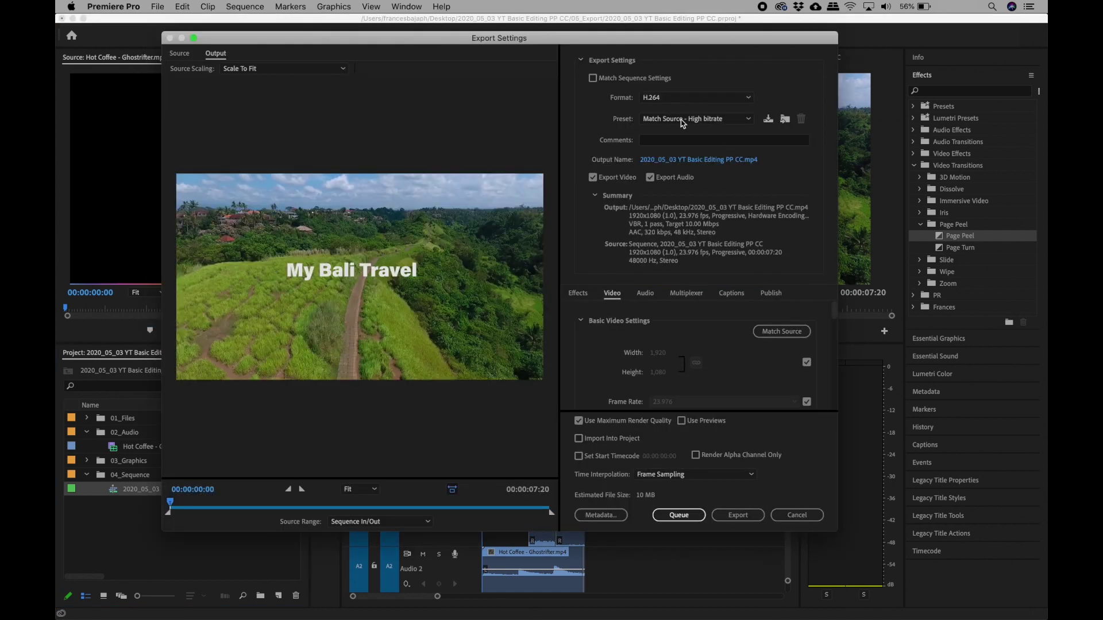
click(674, 123)
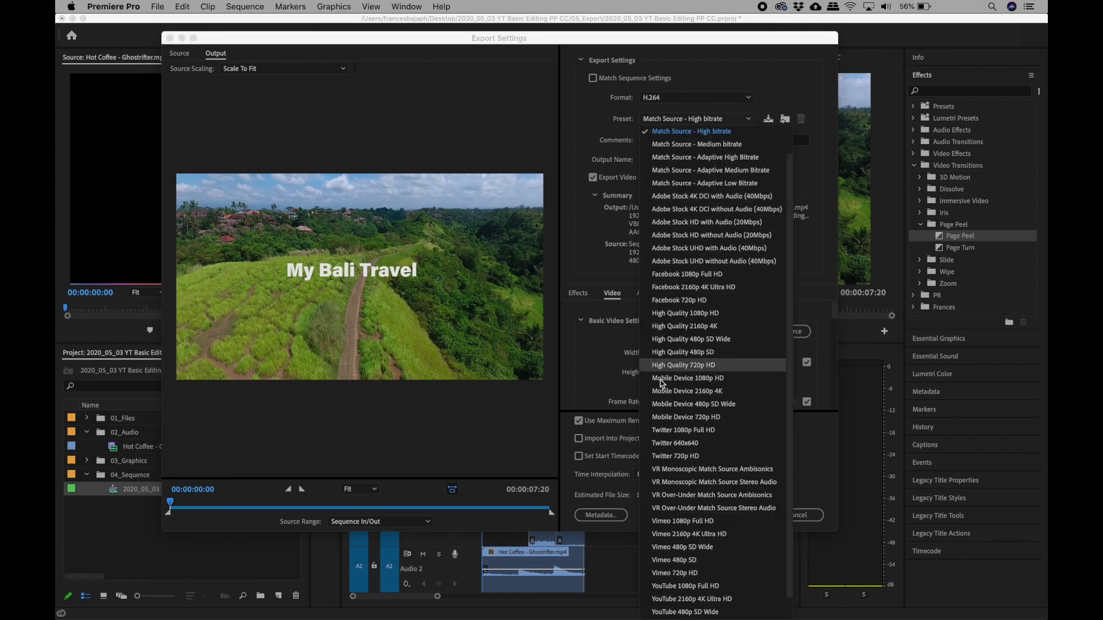
scroll(671, 524, down, 1)
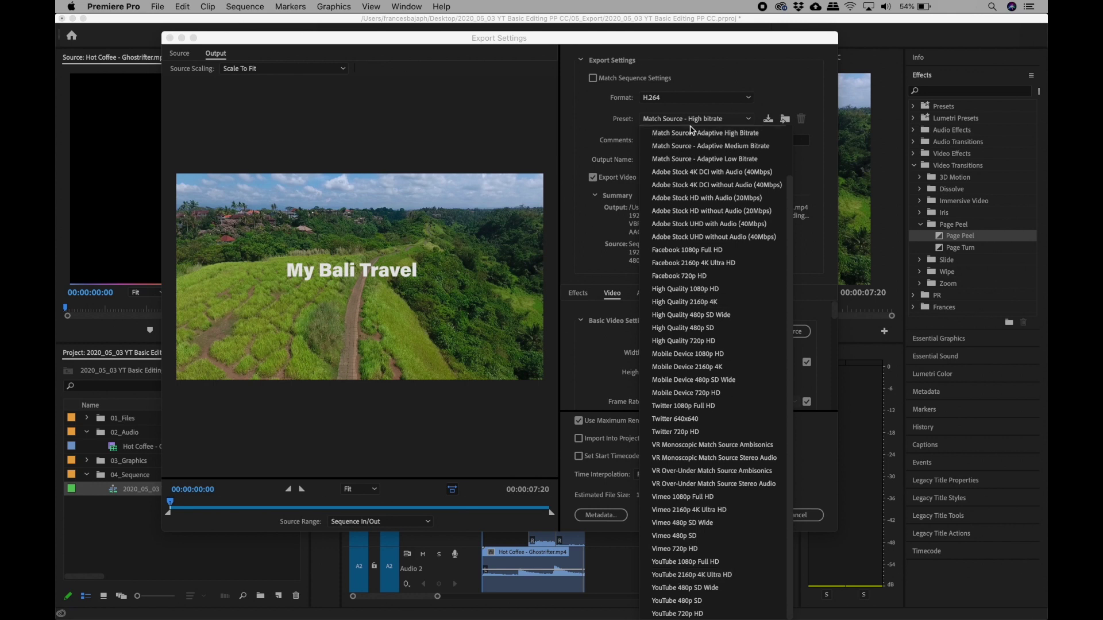
scroll(684, 170, up, 3)
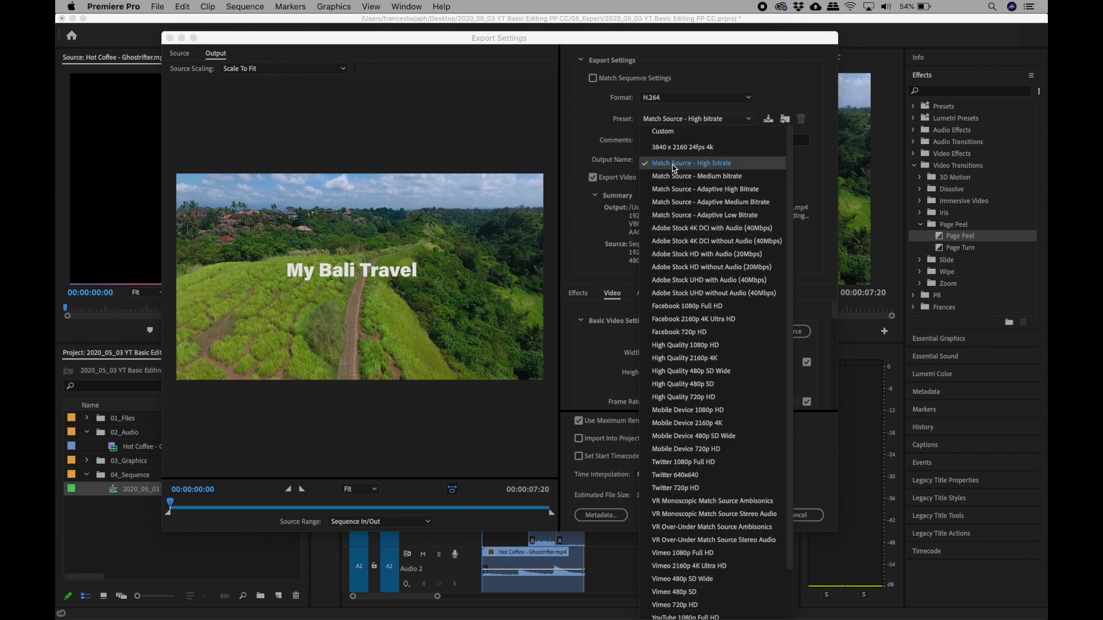
click(674, 164)
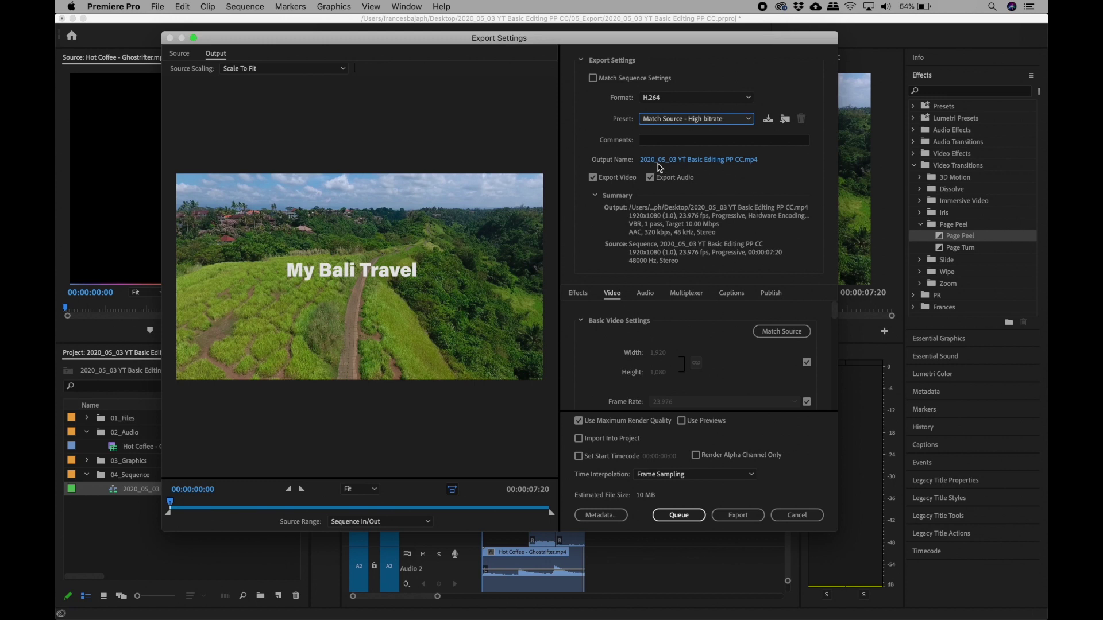
Set the output location to the 05_Export folder of 2020_05_03 YT Basic Editing PP CC and export the video.
click(690, 162)
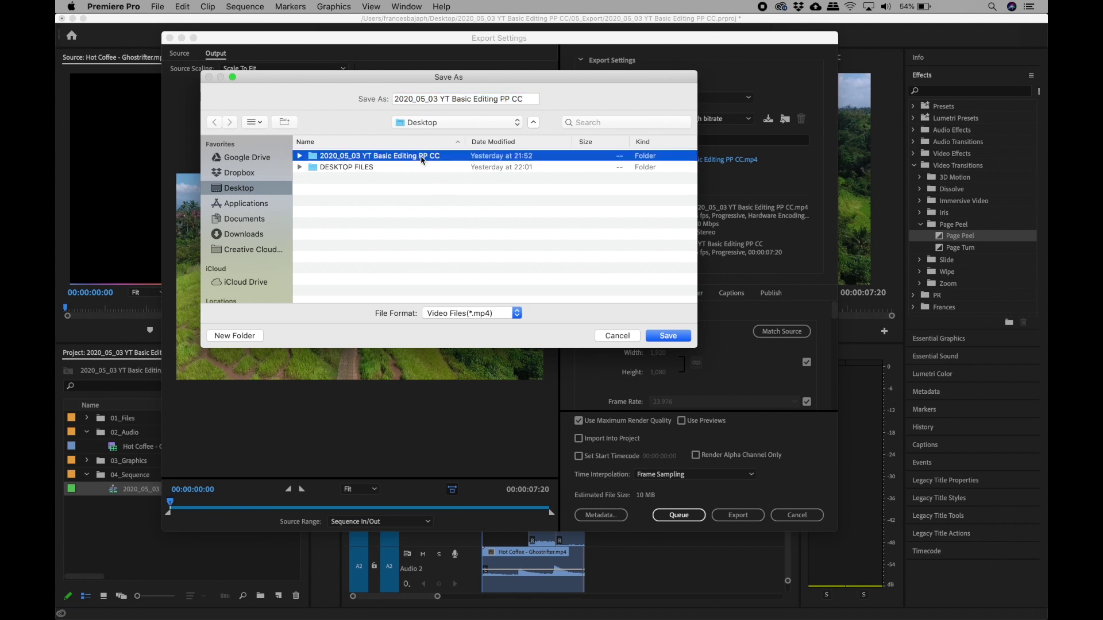
double_click(421, 157)
double_click(364, 202)
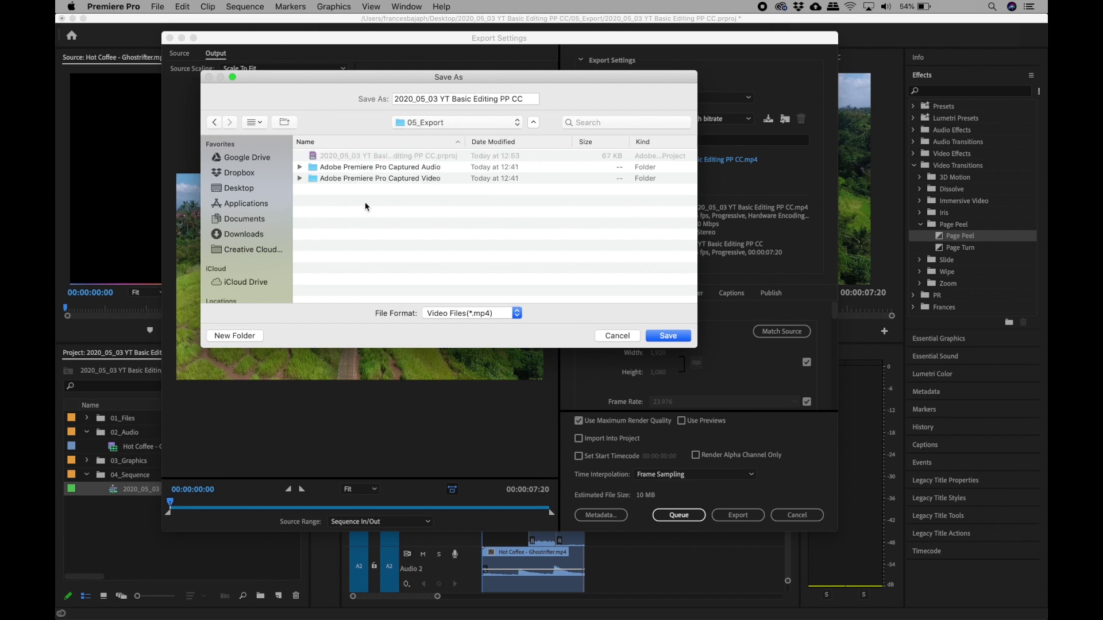
click(673, 340)
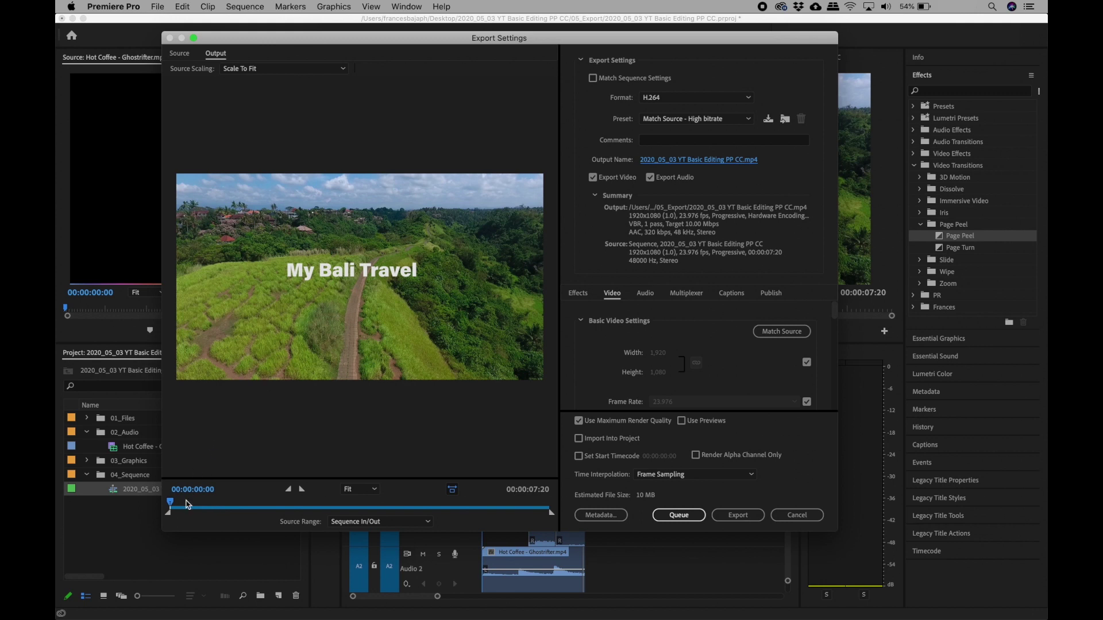
mouse_move(170, 505)
mouse_down()
mouse_move(527, 507)
mouse_move(169, 517)
mouse_up()
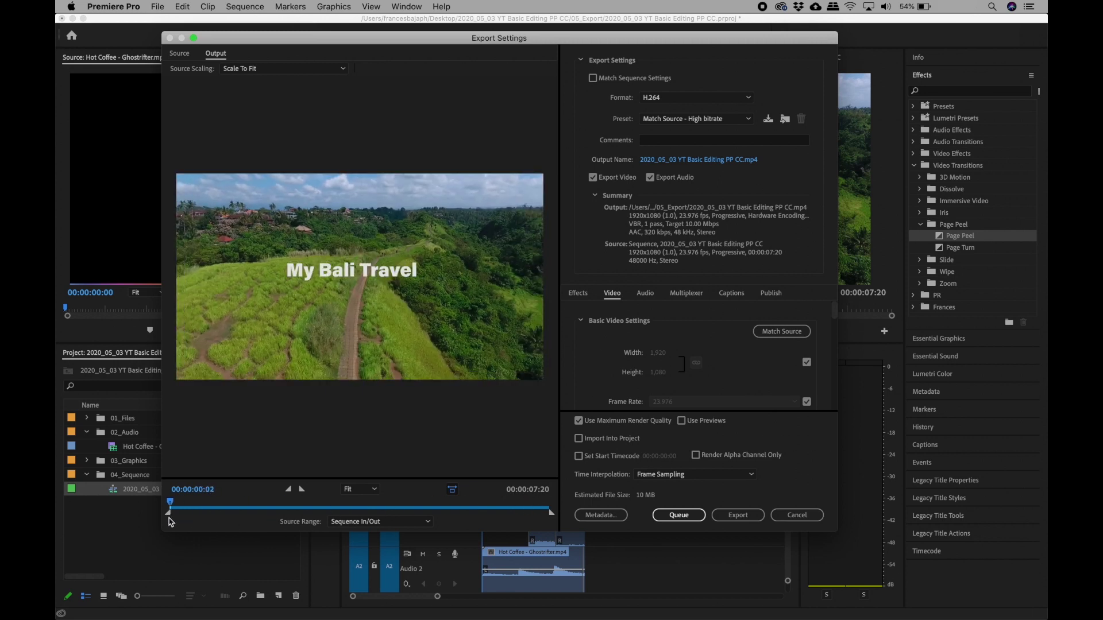
click(745, 517)
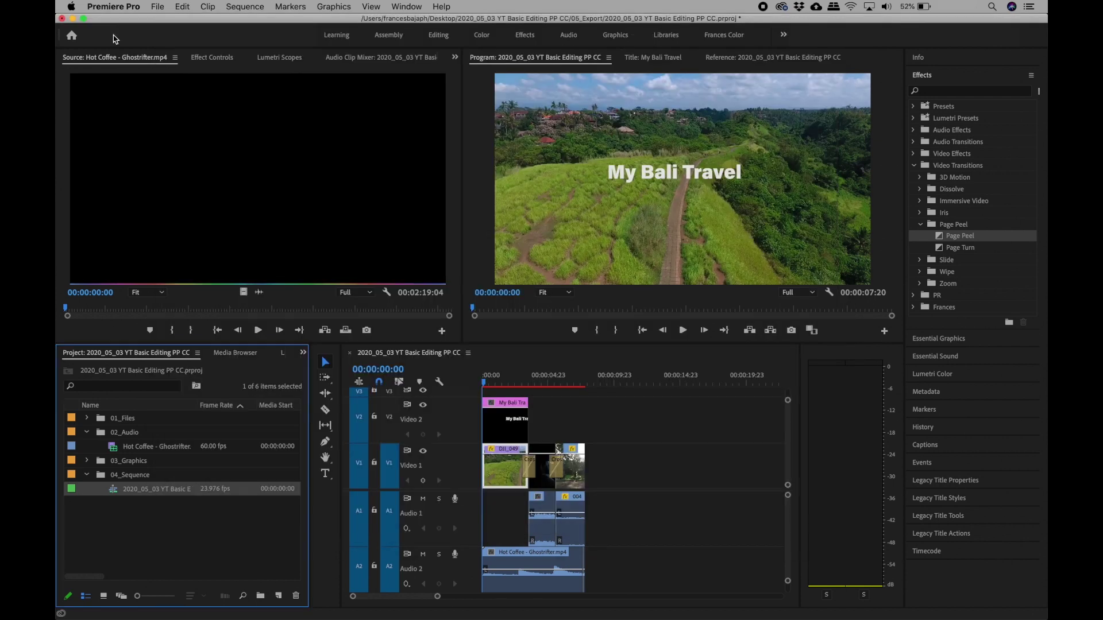
Switch to Finder and preview the exported 2020_05_03 YT Basic Editing PP CC.mp4 in the 05_Export folder.
click(73, 19)
click(602, 374)
double_click(463, 202)
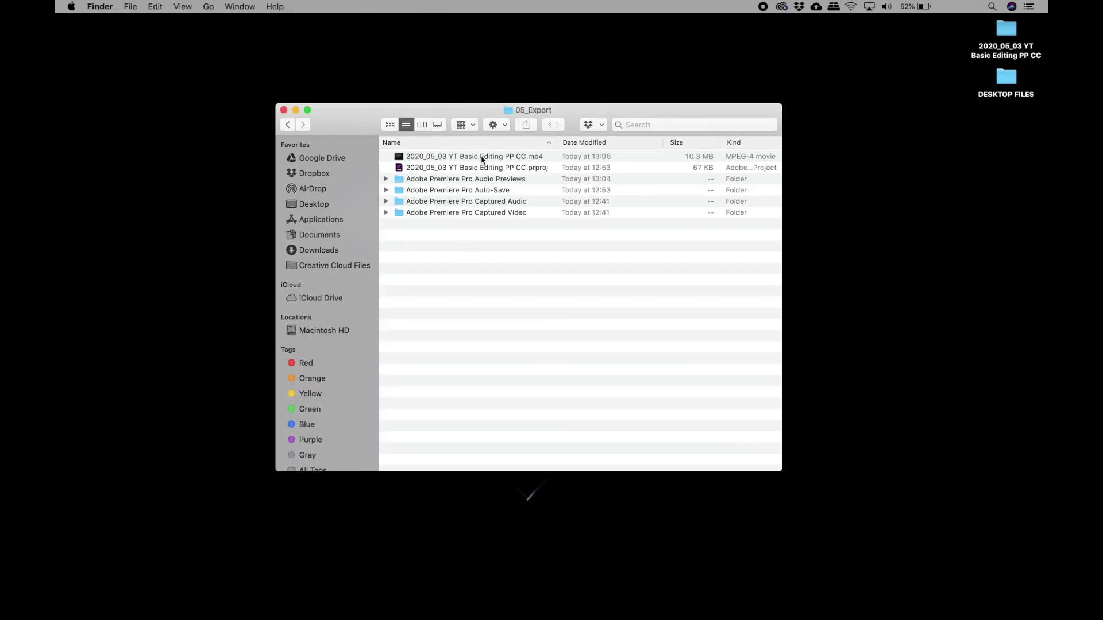
click(482, 160)
key(space)
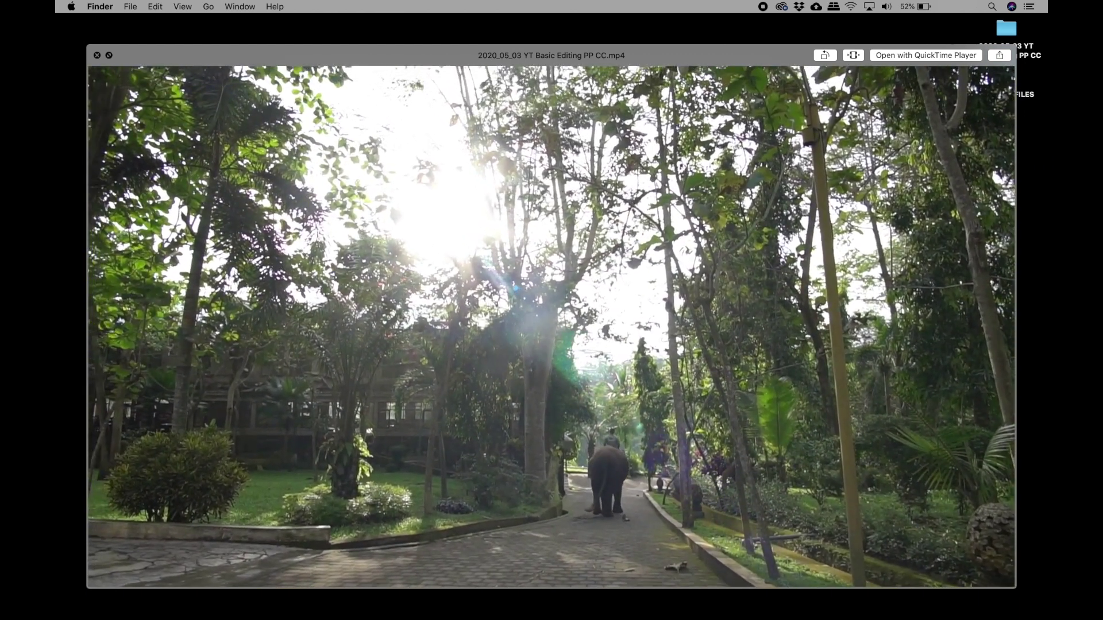
key(space)
click(499, 287)
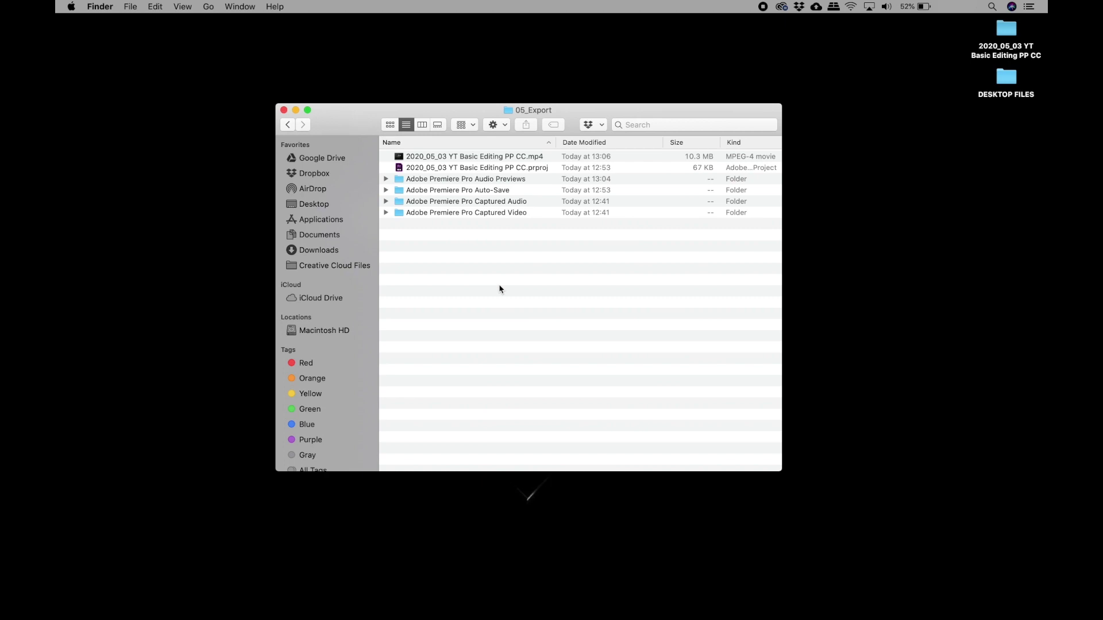